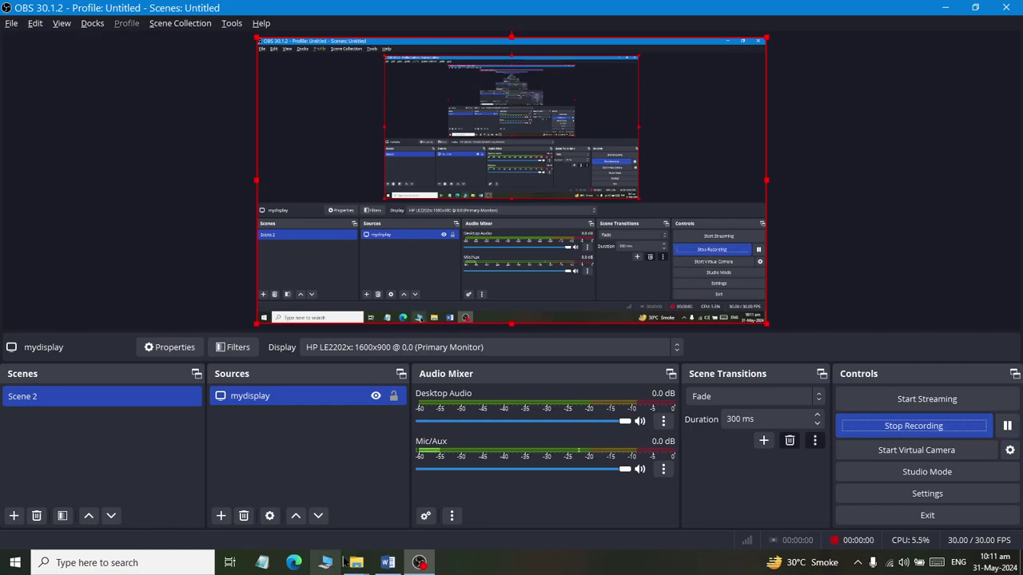
Step: Start recording the screen in OBS Studio
{"action": "left_click", "coordinate": [387, 562]}
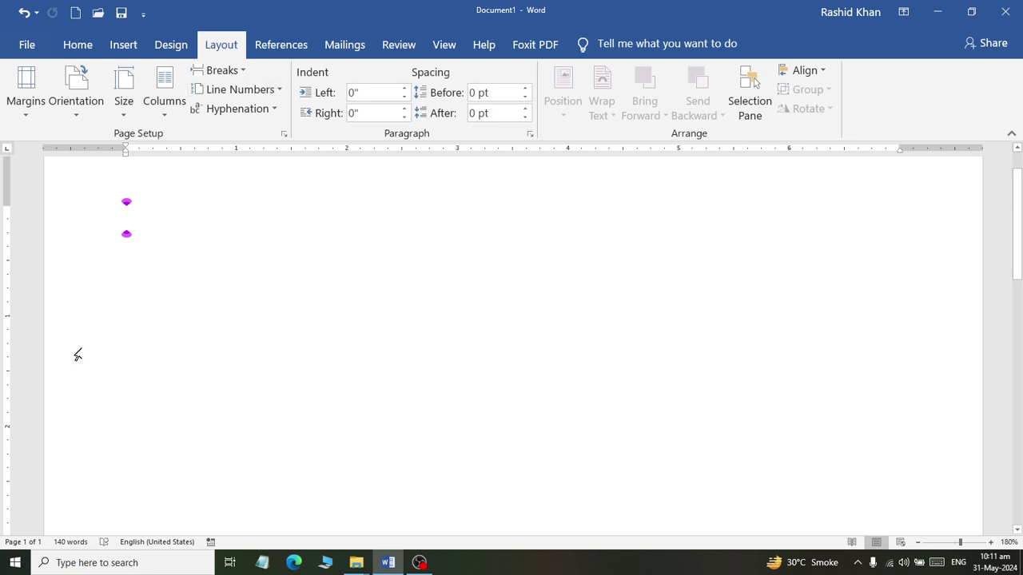
Step: Type the terms 'Hard Copy' and 'Soft Copy' on separate lines
{"action": "type", "text": "H"}
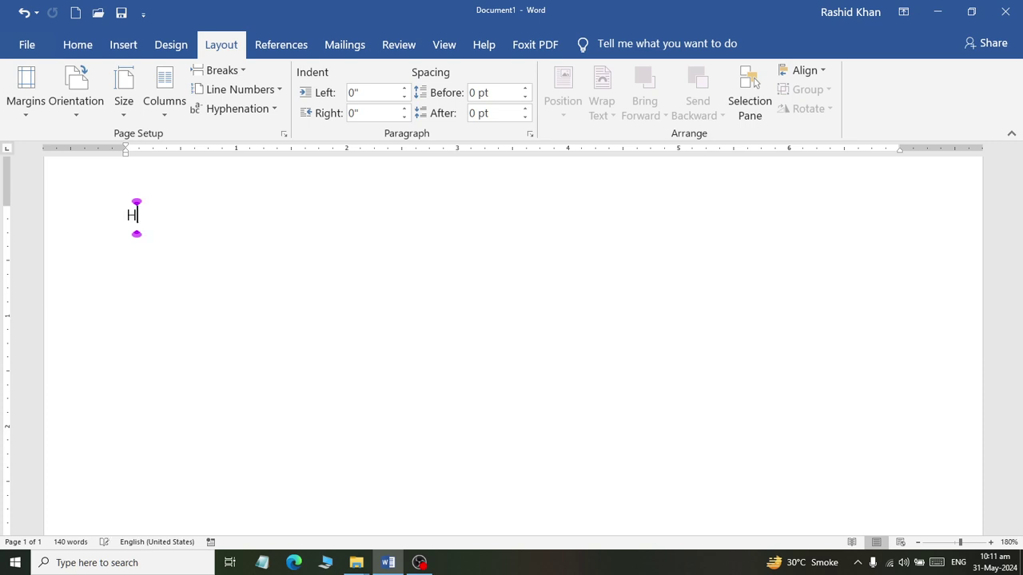
{"action": "type", "text": "ard Copt"}
{"action": "key", "text": "Return"}
{"action": "key", "text": "BackSpace"}
{"action": "key", "text": "BackSpace"}
{"action": "type", "text": "y"}
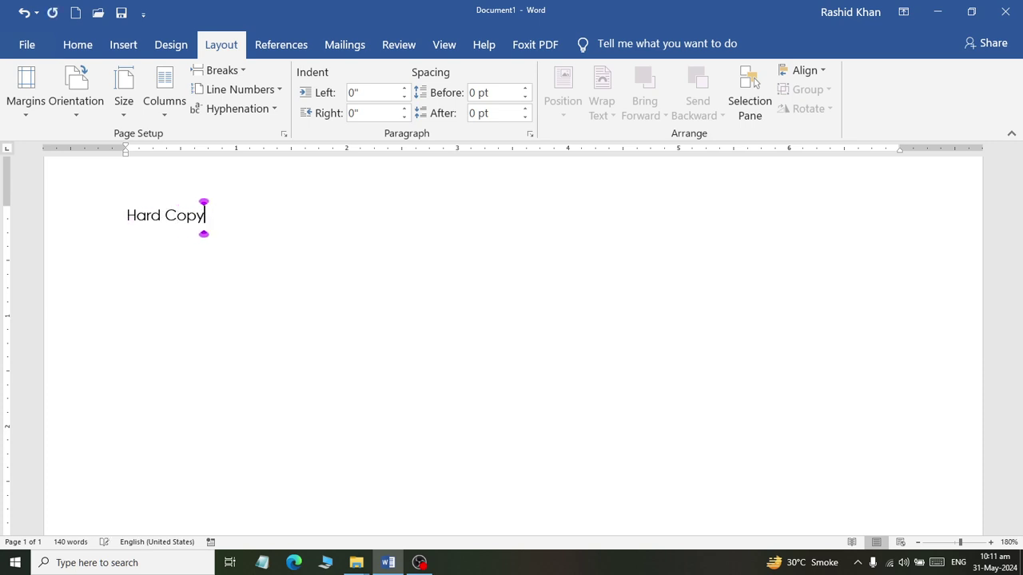
{"action": "type", "text": " S"}
{"action": "key", "text": "BackSpace"}
{"action": "key", "text": "BackSpace"}
{"action": "key", "text": "Return"}
{"action": "type", "text": "Soft"}
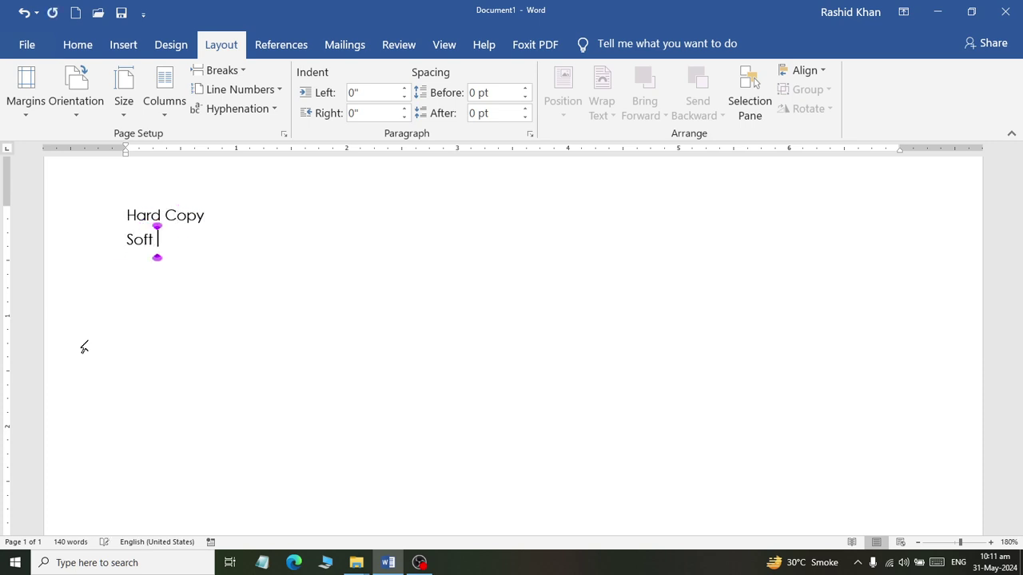
{"action": "type", "text": " Copy"}
{"action": "key", "text": "Return"}
Step: After a tab, define Hard Copy as ': Printed copy of any document.'
{"action": "key", "text": "Up"}
{"action": "key", "text": "Up"}
{"action": "key", "text": "ctrl+Right"}
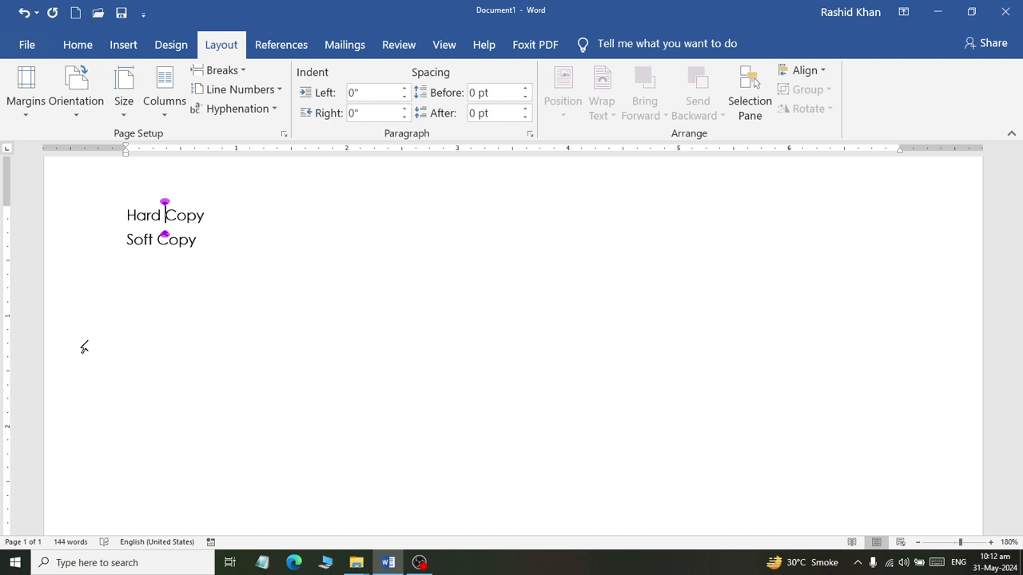
{"action": "key", "text": "ctrl+Right"}
{"action": "key", "text": "Tab"}
{"action": "type", "text": ": Prin"}
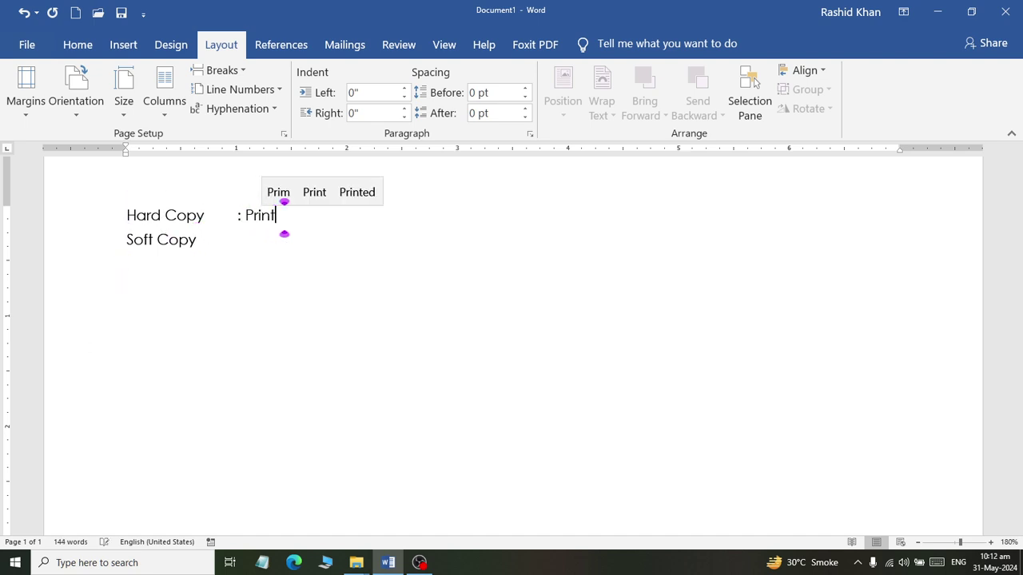
{"action": "type", "text": "ted copyt"}
{"action": "key", "text": "BackSpace"}
{"action": "key", "text": "BackSpace"}
{"action": "type", "text": "o"}
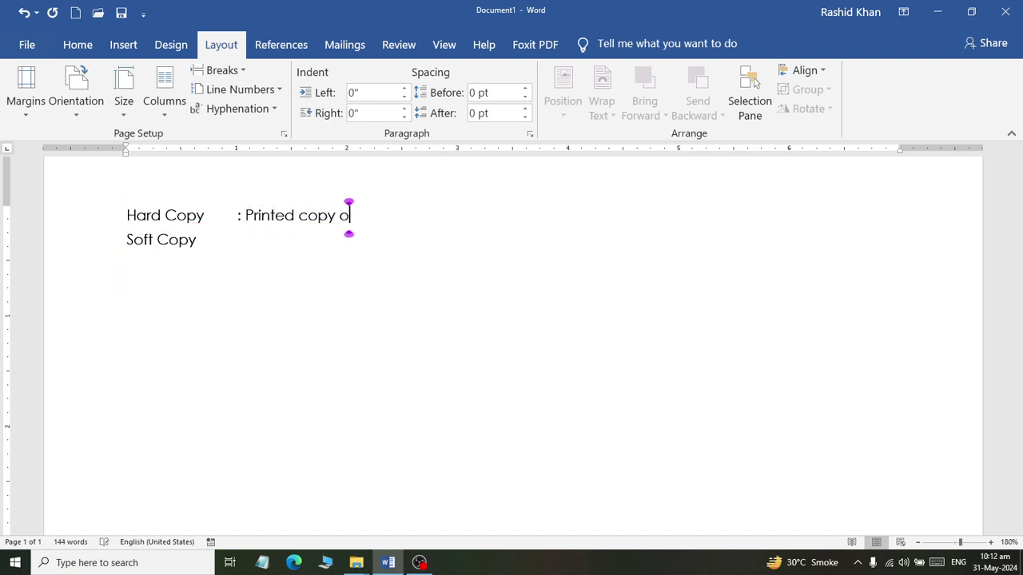
{"action": "type", "text": "f any document."}
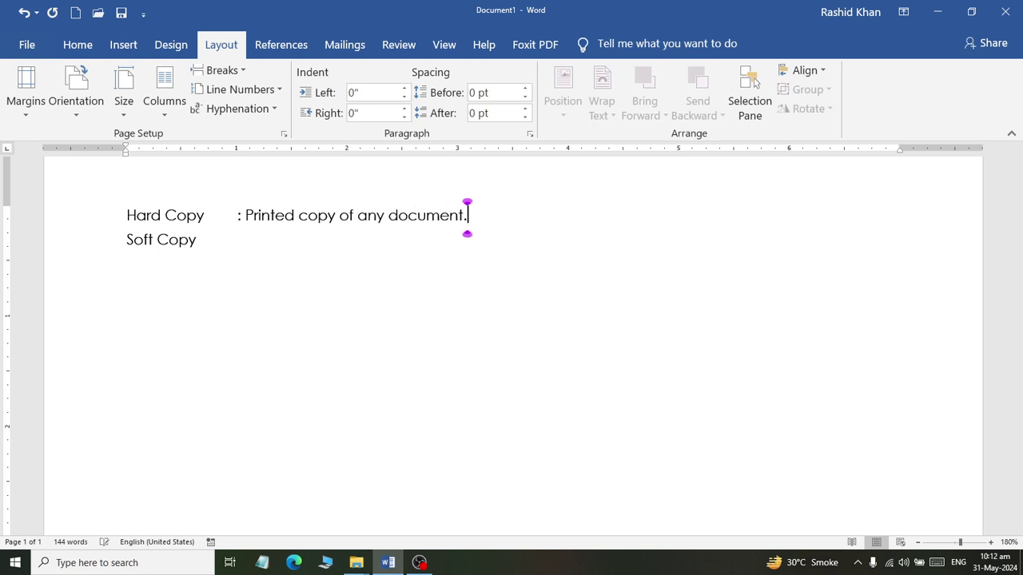
Step: Define Soft Copy as 'a File or document inside Computer Screen usually software base is called soft copy.'
{"action": "key", "text": "Down"}
{"action": "key", "text": "Tab"}
{"action": "type", "text": ":"}
{"action": "key", "text": "Tab"}
{"action": "key", "text": "BackSpace"}
{"action": "type", "text": "a Fi"}
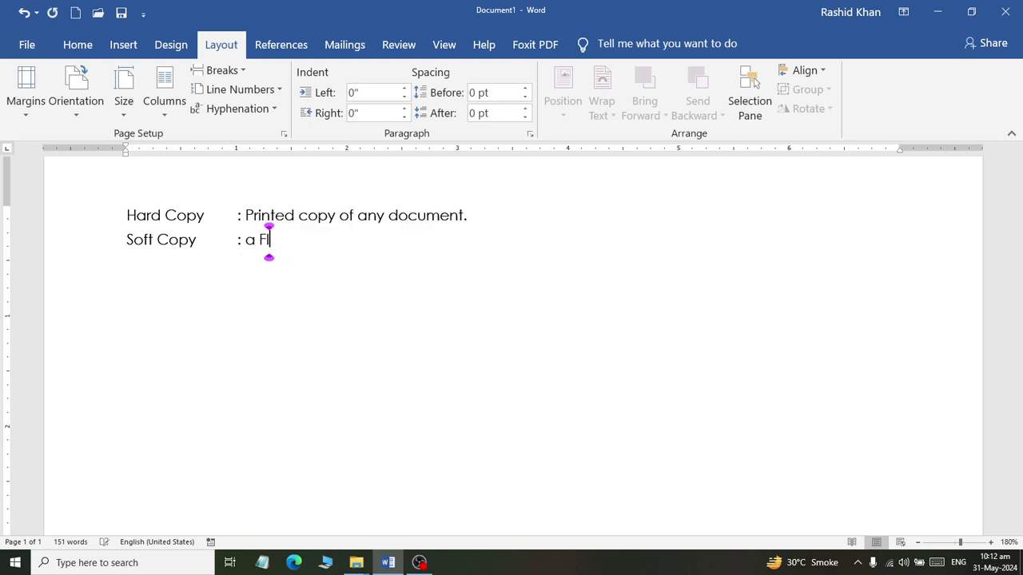
{"action": "type", "text": "le or do"}
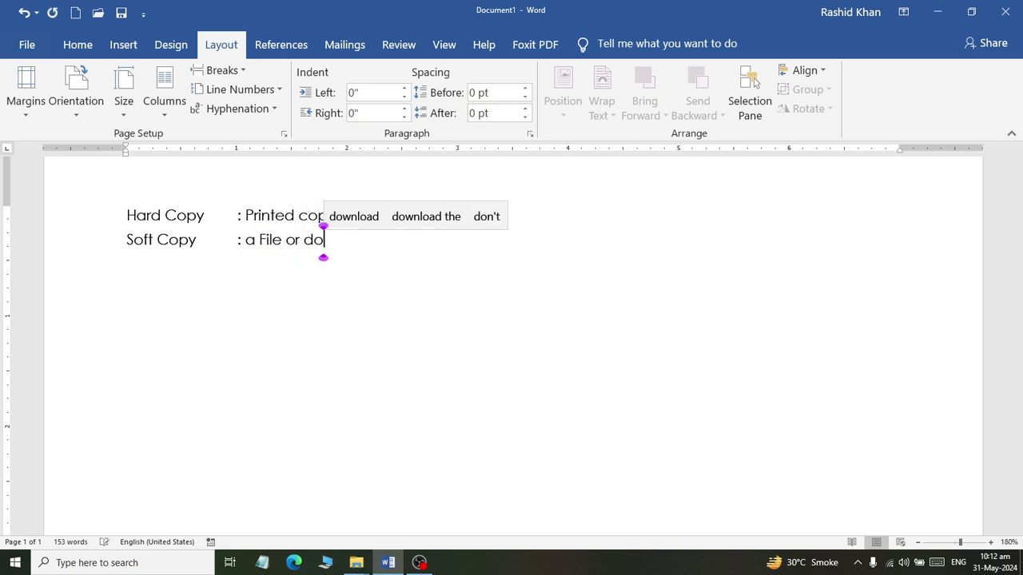
{"action": "key", "text": "BackSpace"}
{"action": "type", "text": "ocument inside "}
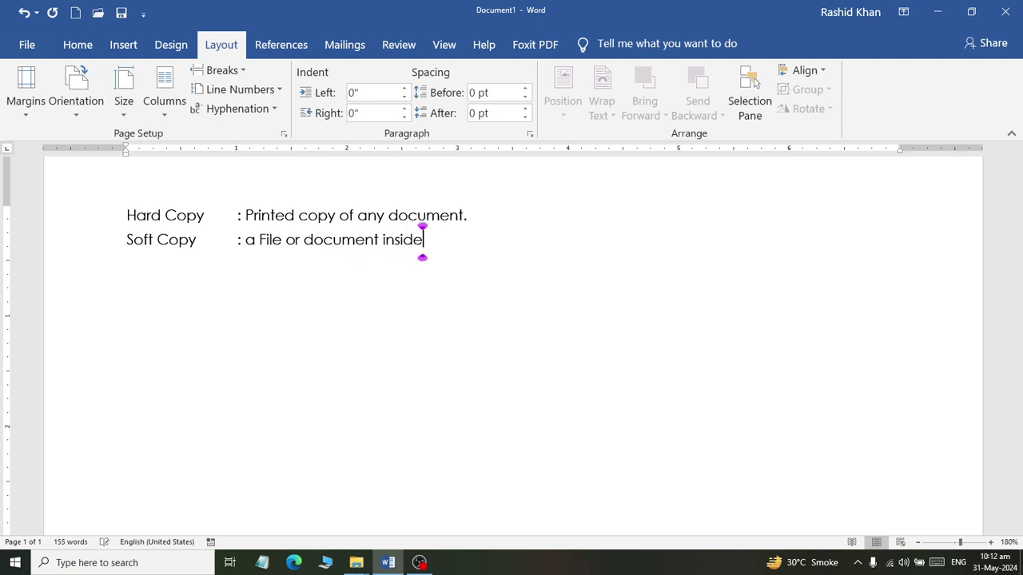
{"action": "type", "text": "Computer Sc"}
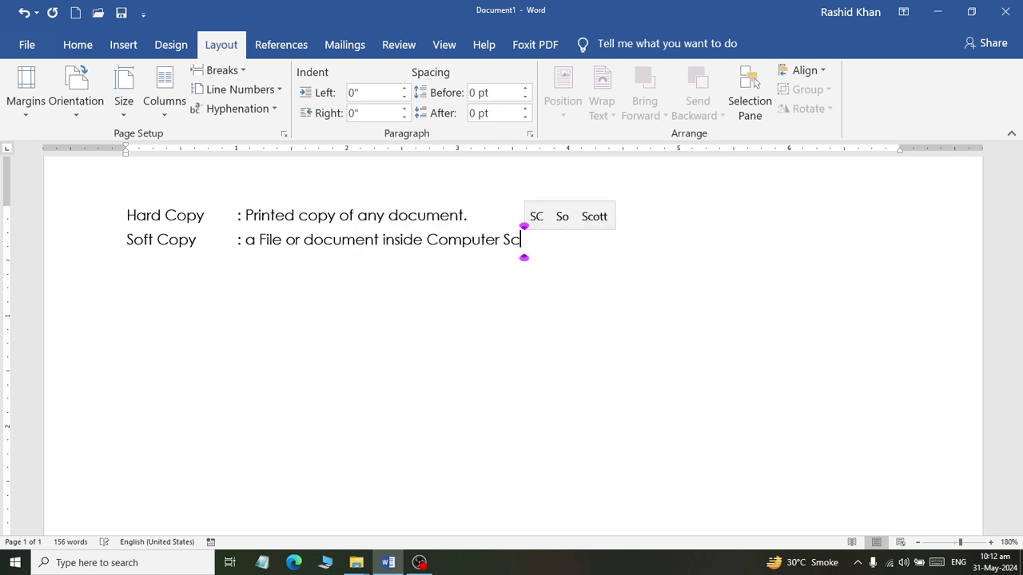
{"action": "type", "text": "reen usual"}
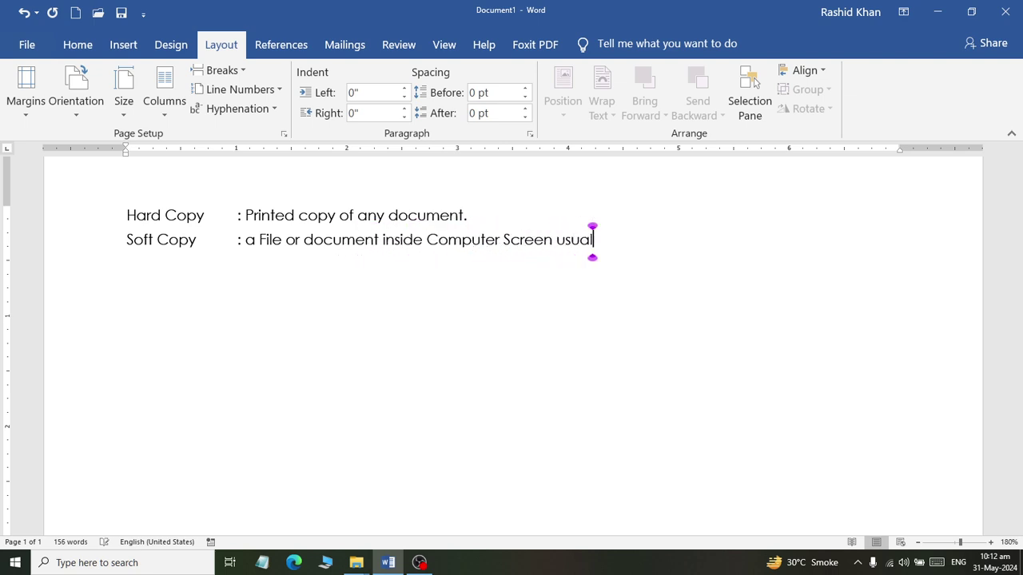
{"action": "key", "text": "BackSpace"}
{"action": "key", "text": "BackSpace"}
{"action": "key", "text": "BackSpace"}
{"action": "type", "text": "ually so"}
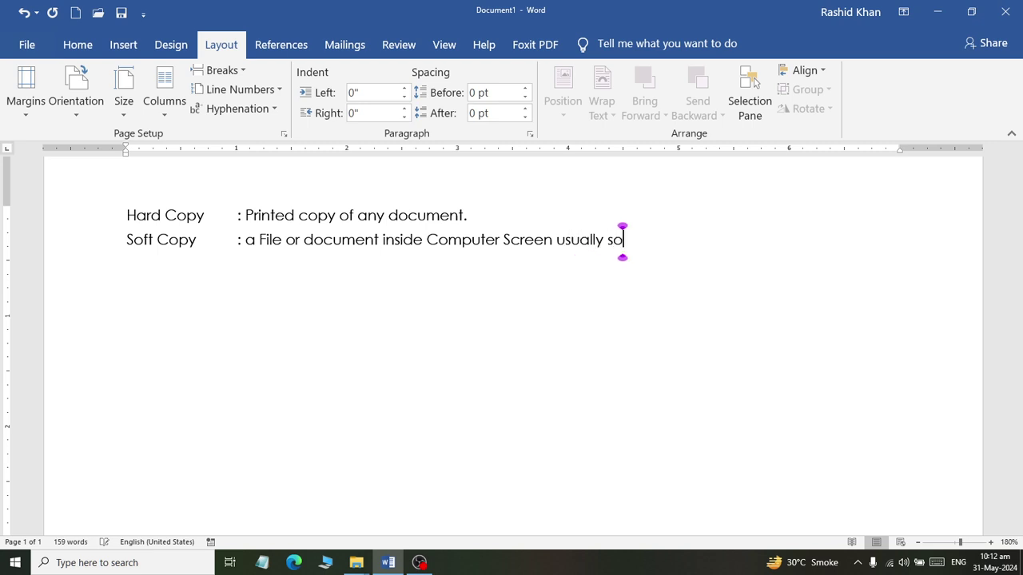
{"action": "type", "text": "ftware ba"}
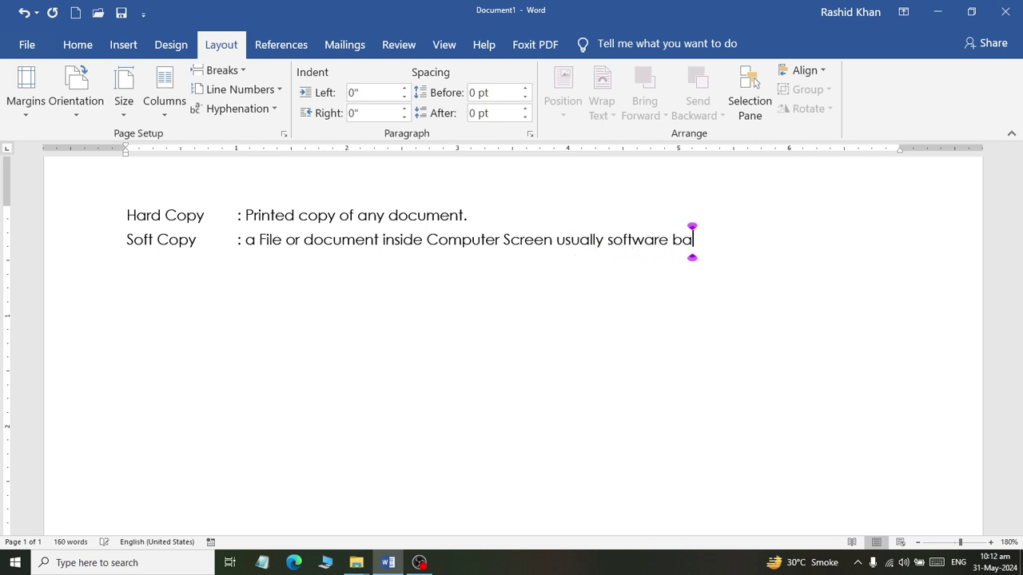
{"action": "type", "text": "se is d"}
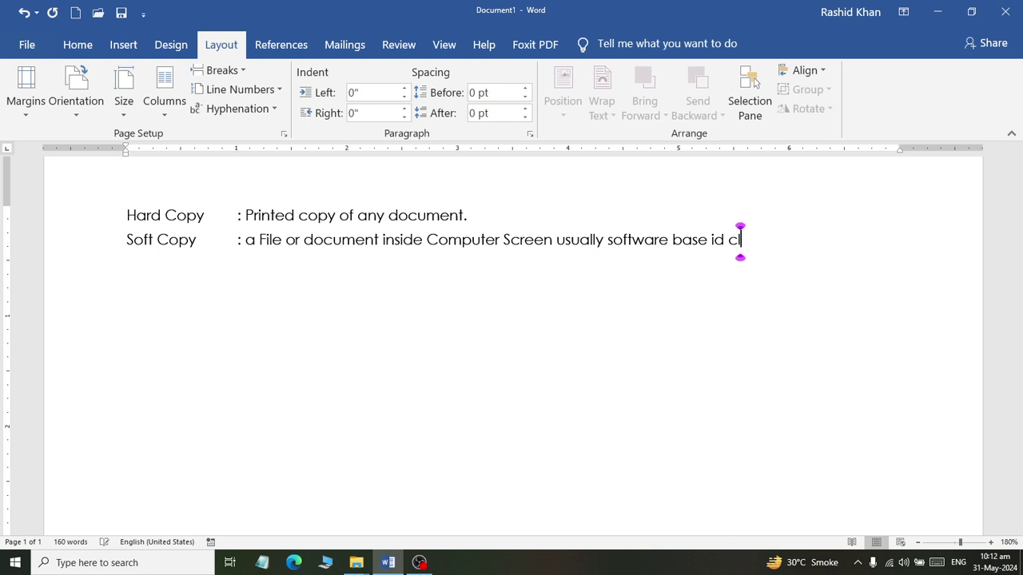
{"action": "key", "text": "BackSpace"}
{"action": "type", "text": "called "}
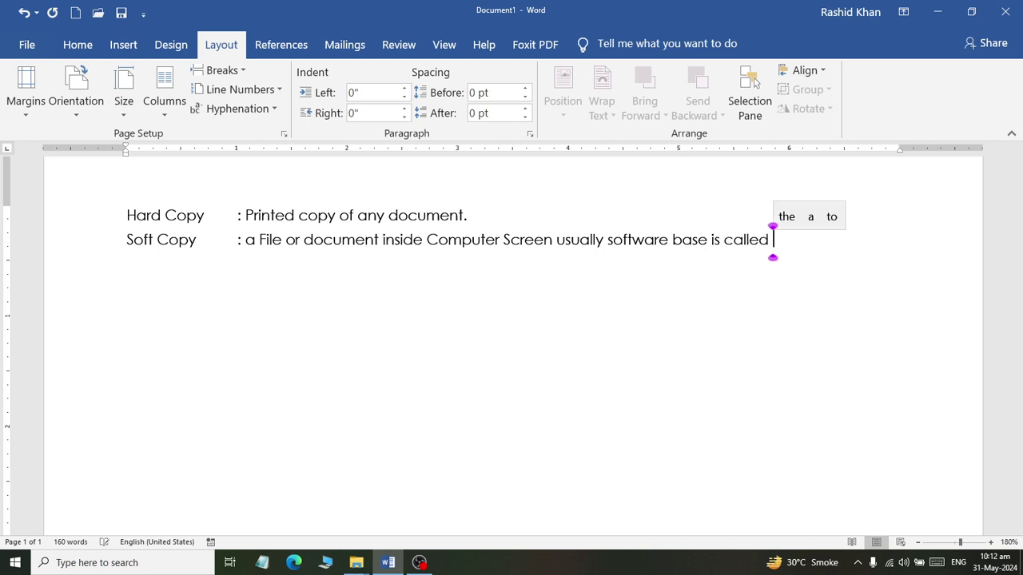
{"action": "type", "text": "softa"}
{"action": "key", "text": "BackSpace"}
{"action": "type", "text": "co"}
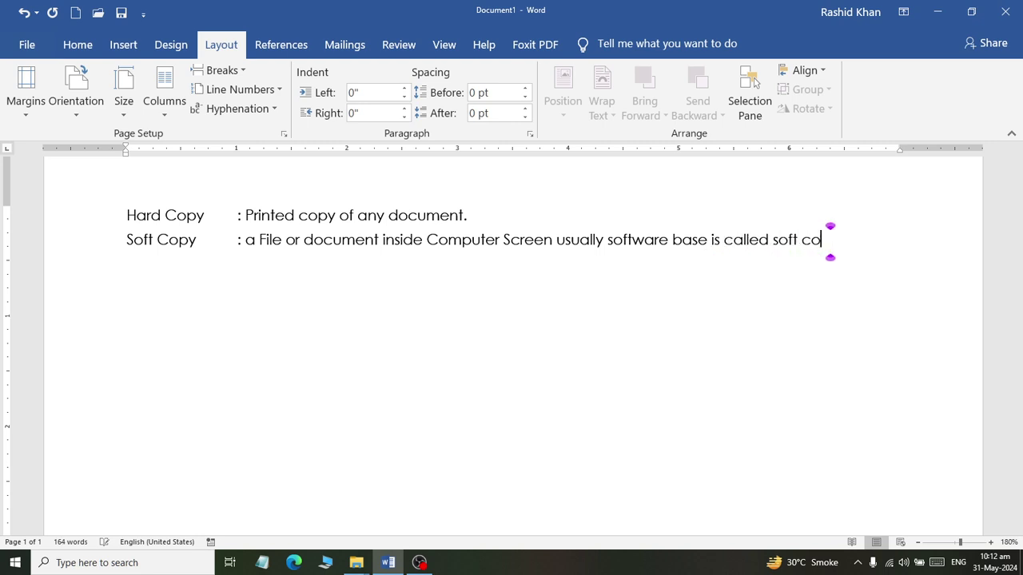
{"action": "type", "text": "py."}
{"action": "left_click_drag", "start_coordinate": [124, 232], "coordinate": [863, 244]}
{"action": "left_click", "coordinate": [94, 222]}
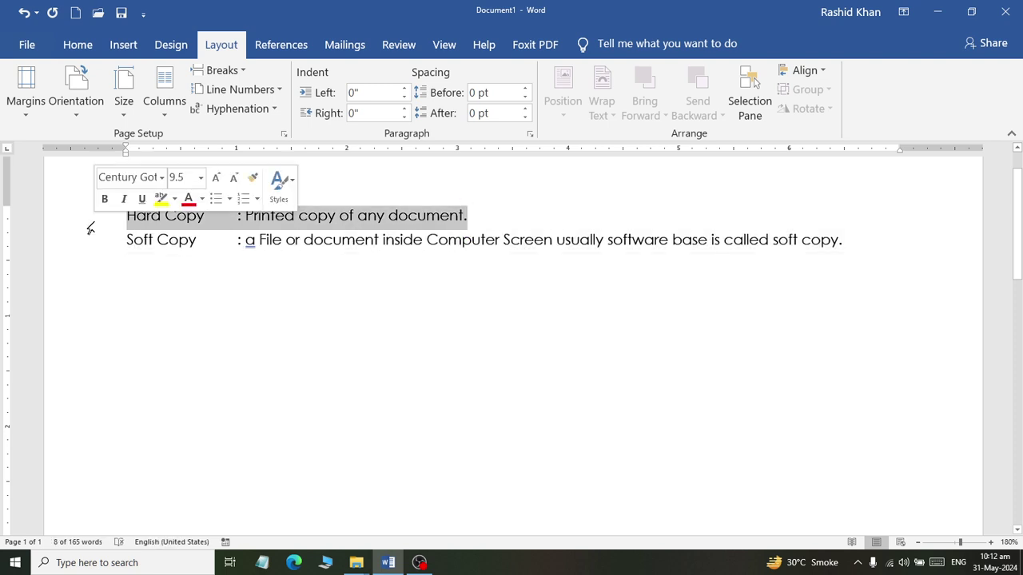
{"action": "left_click", "coordinate": [171, 277]}
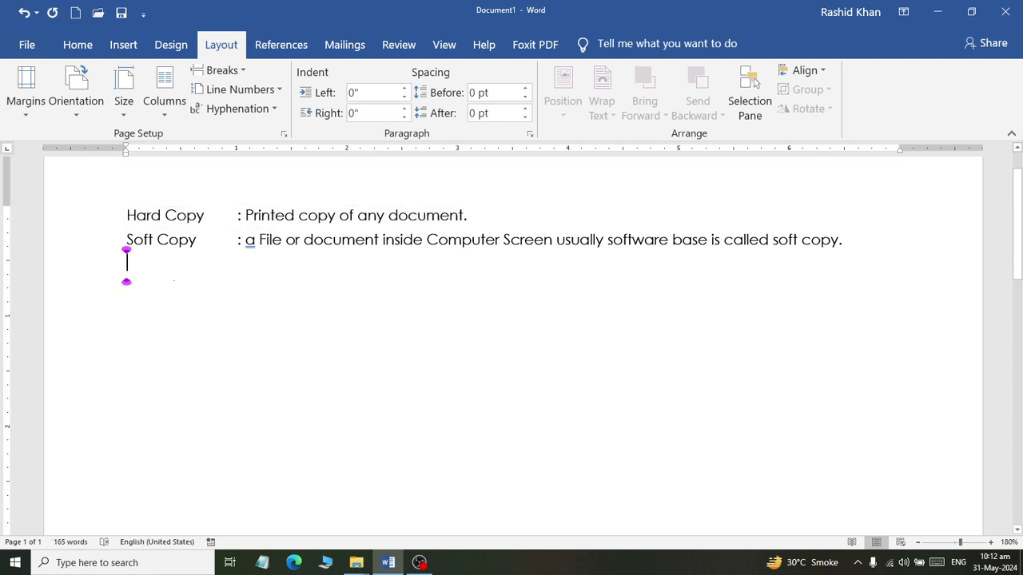
{"action": "scroll", "coordinate": [126, 264], "scroll_direction": "down", "scroll_amount": 3, "text": "ctrl"}
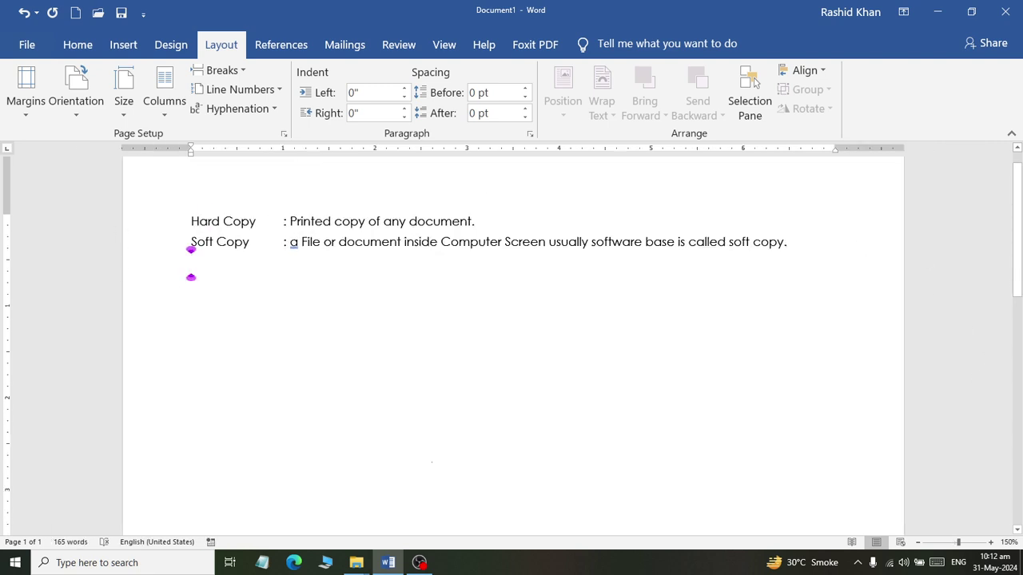
{"action": "scroll", "coordinate": [85, 291], "scroll_direction": "down", "scroll_amount": 1}
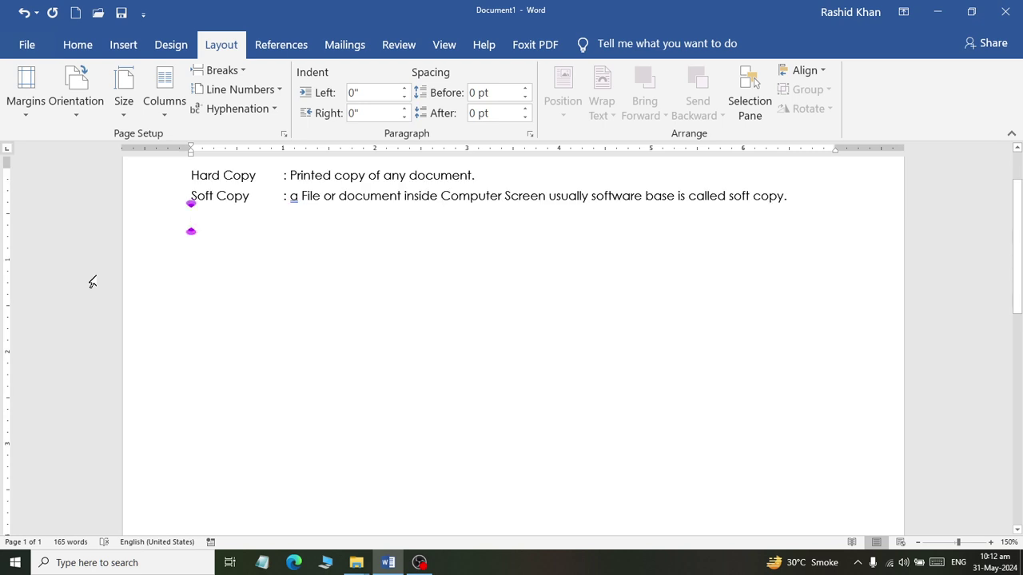
{"action": "scroll", "coordinate": [177, 311], "scroll_direction": "up", "scroll_amount": 2}
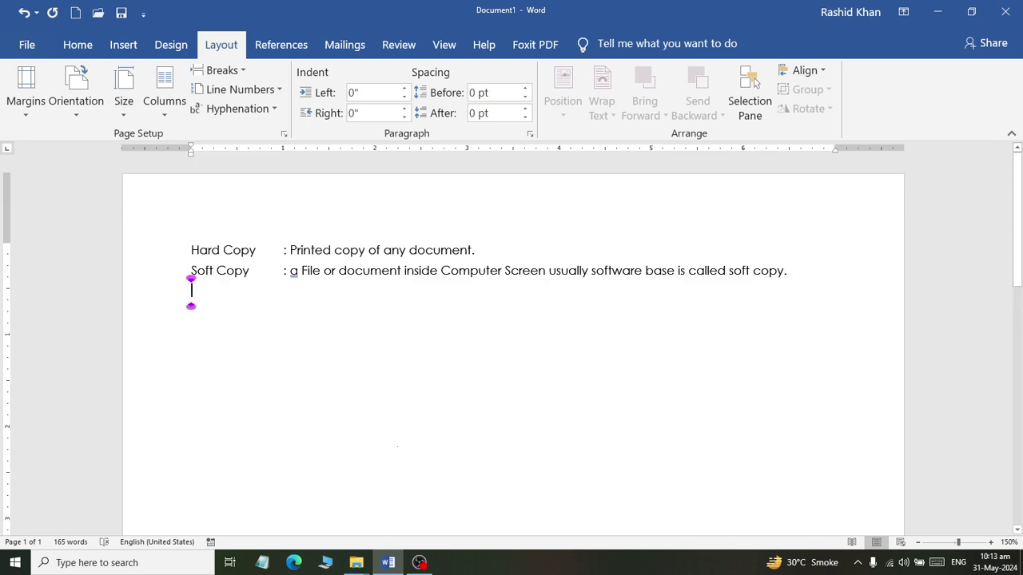
{"action": "mouse_move", "coordinate": [420, 563]}
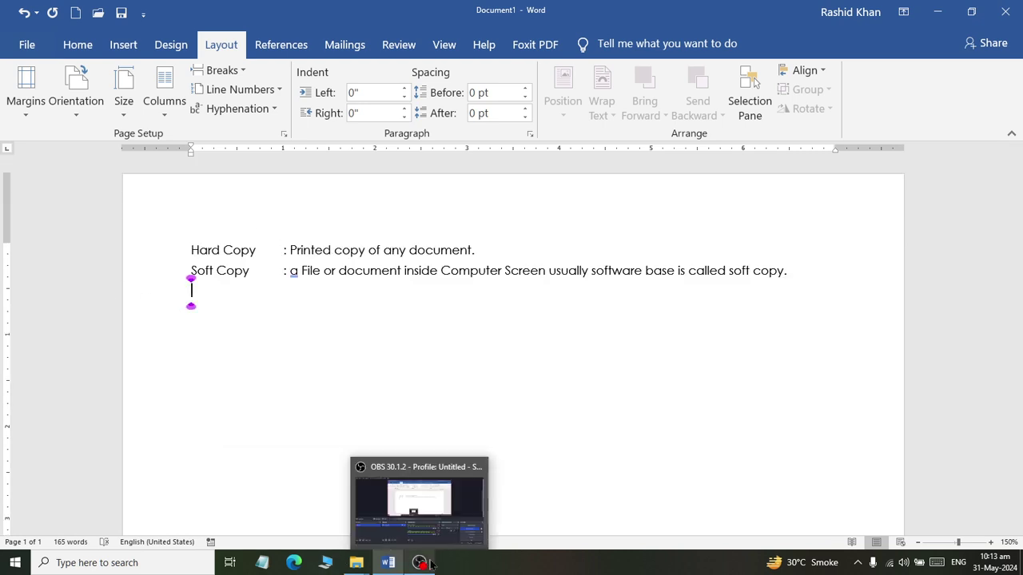
{"action": "left_click", "coordinate": [430, 565]}
{"action": "left_click", "coordinate": [294, 563]}
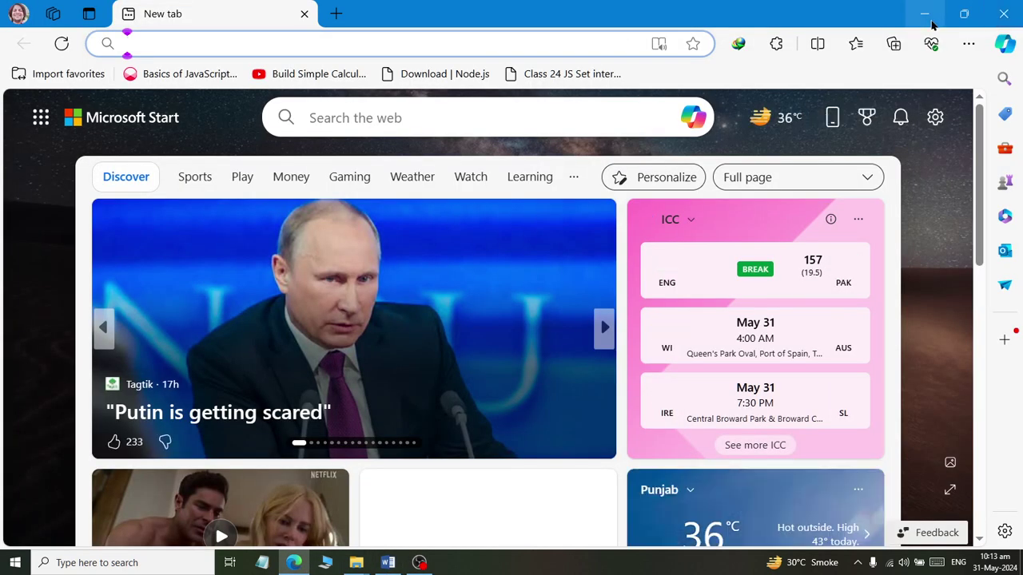
{"action": "left_click", "coordinate": [925, 13]}
{"action": "left_click", "coordinate": [949, 9]}
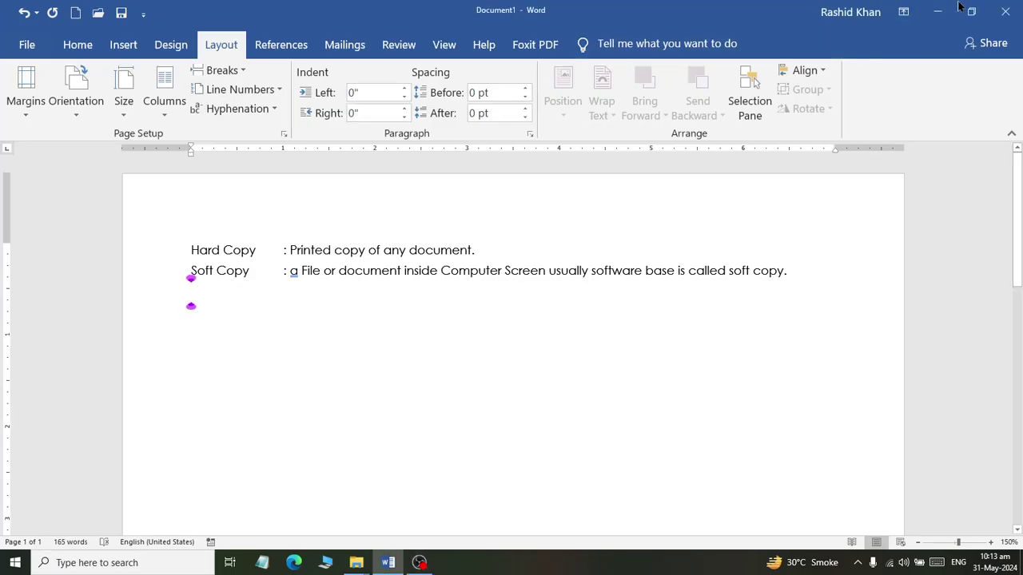
{"action": "left_click", "coordinate": [924, 12]}
Step: Launch Chrome with the saved profile and go to Google
{"action": "double_click", "coordinate": [170, 160]}
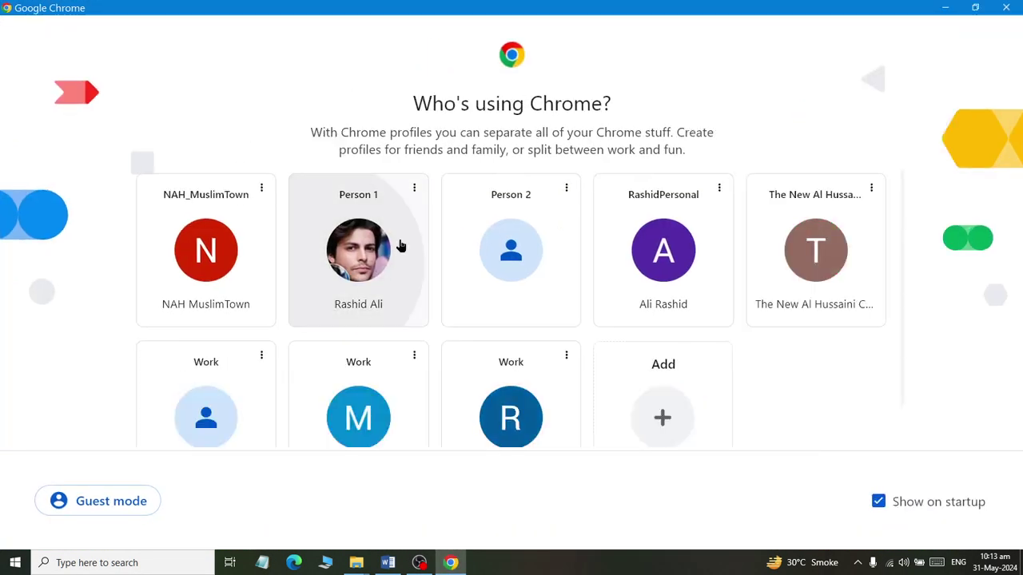
{"action": "left_click", "coordinate": [399, 247]}
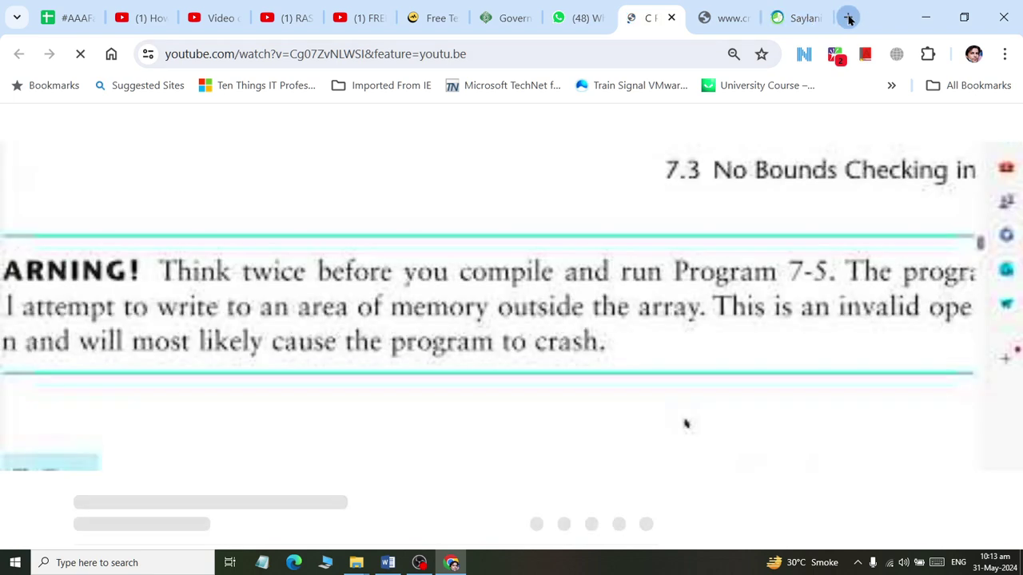
{"action": "type", "text": "goo"}
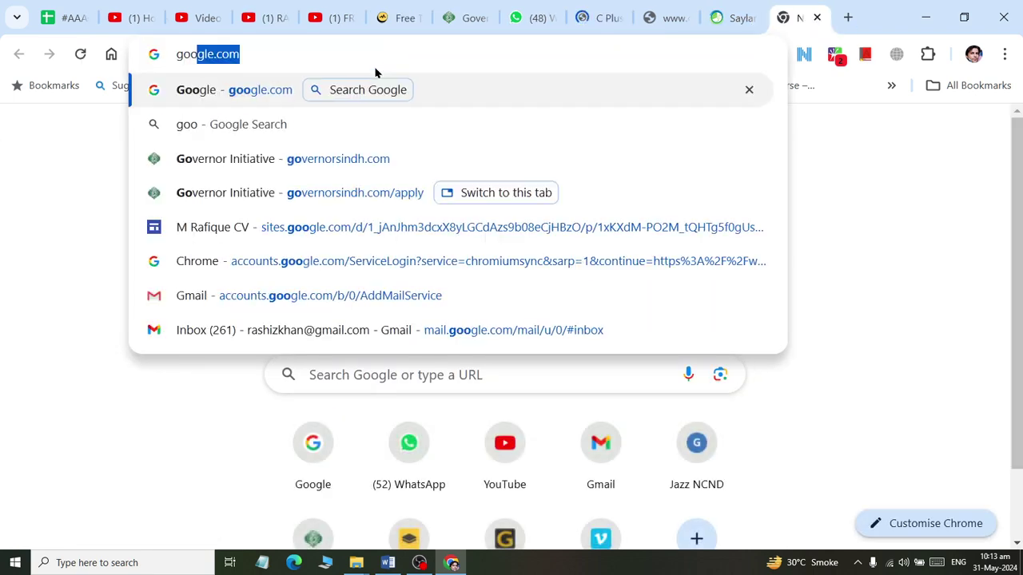
{"action": "type", "text": "gle."}
{"action": "key", "text": "Return"}
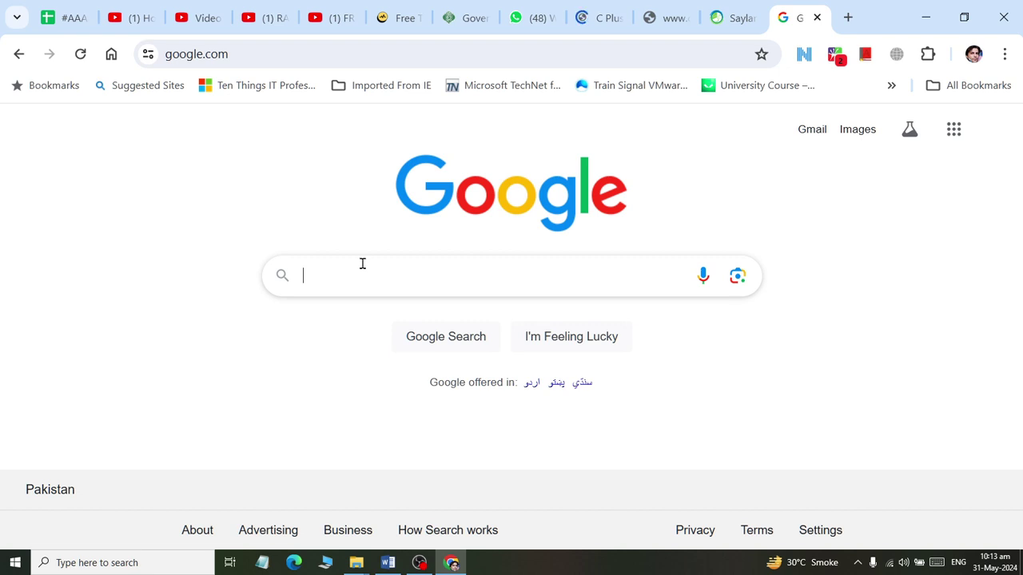
Step: Search for 'Laser Printer' and scroll through the image results
{"action": "type", "text": "Laster Printer"}
{"action": "key", "text": "Return"}
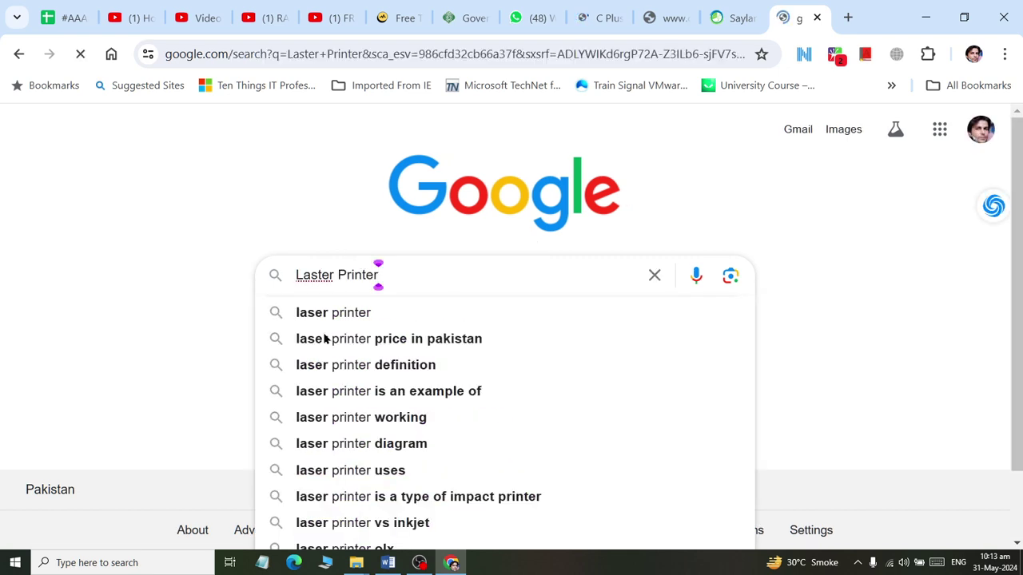
{"action": "left_click", "coordinate": [120, 202]}
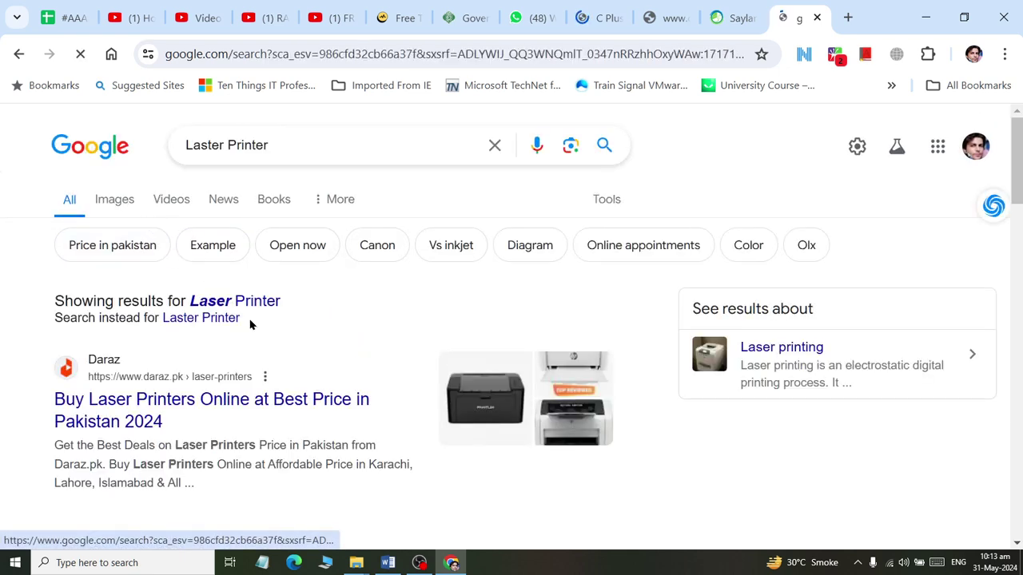
{"action": "scroll", "coordinate": [376, 335], "scroll_direction": "down", "scroll_amount": 2}
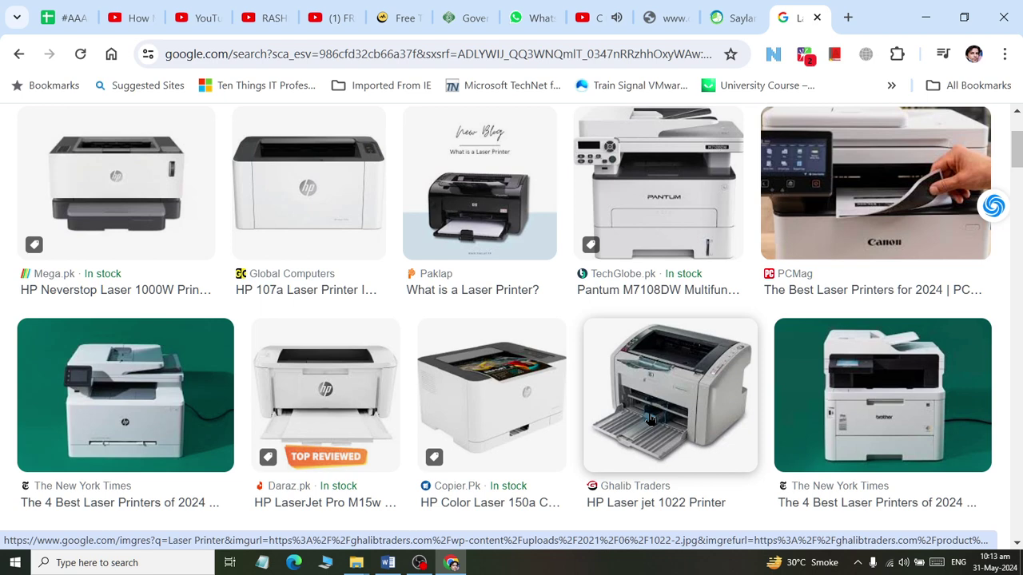
{"action": "scroll", "coordinate": [651, 420], "scroll_direction": "down", "scroll_amount": 3}
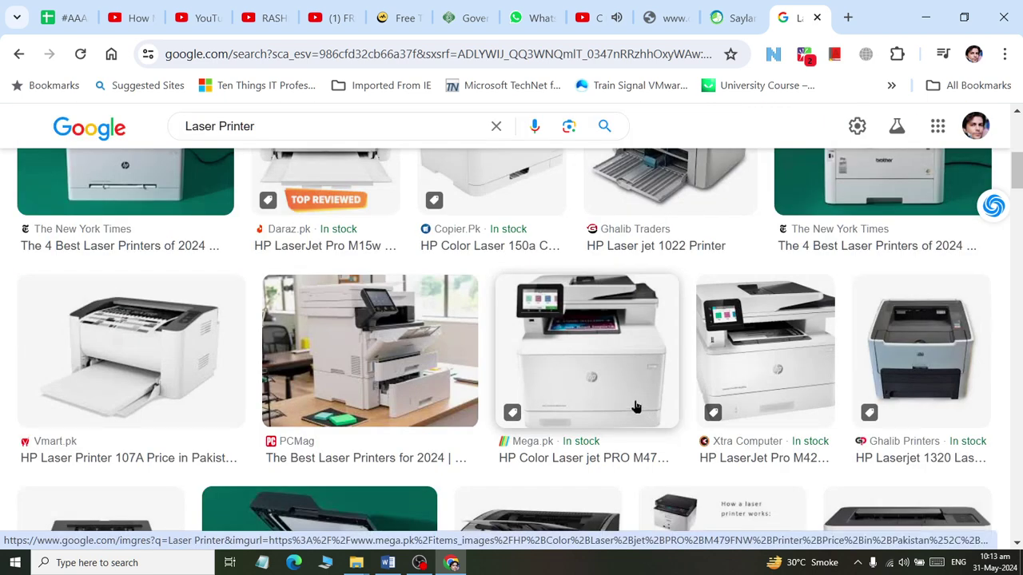
{"action": "scroll", "coordinate": [635, 407], "scroll_direction": "down", "scroll_amount": 2}
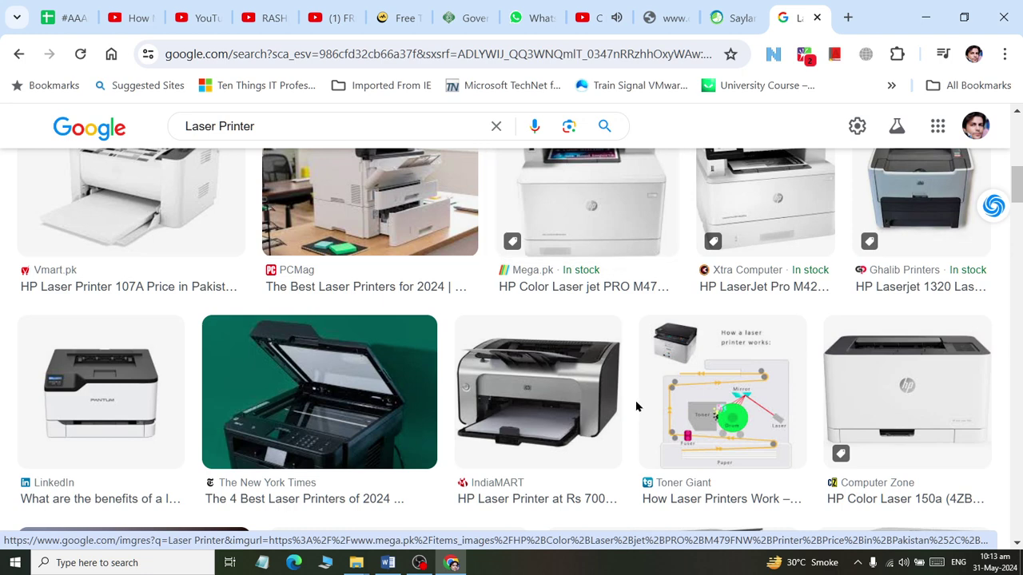
Step: Switch between Word and the Laser Printer images, ending with Document1 in front
{"action": "left_click", "coordinate": [387, 562]}
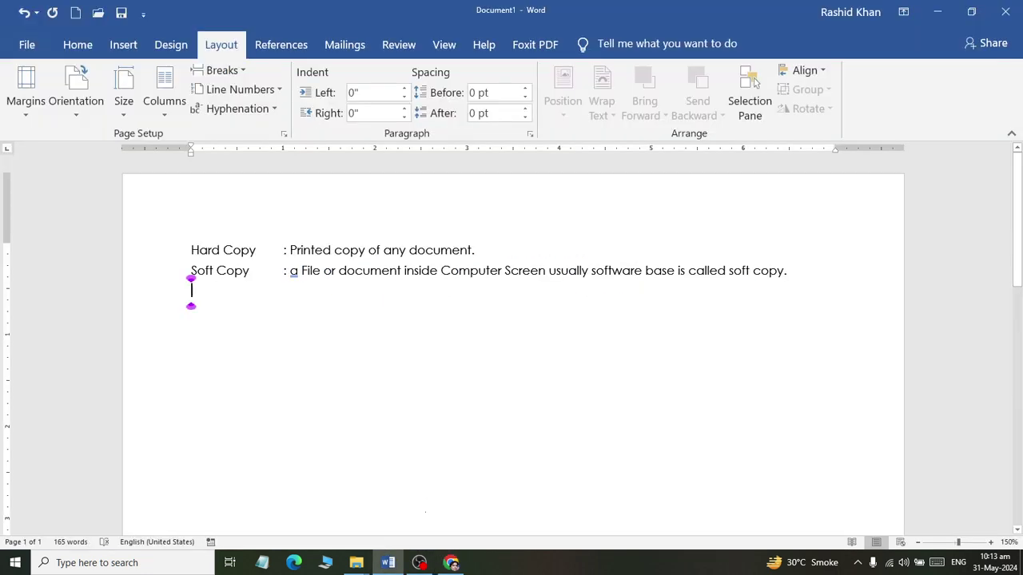
{"action": "left_click", "coordinate": [452, 563]}
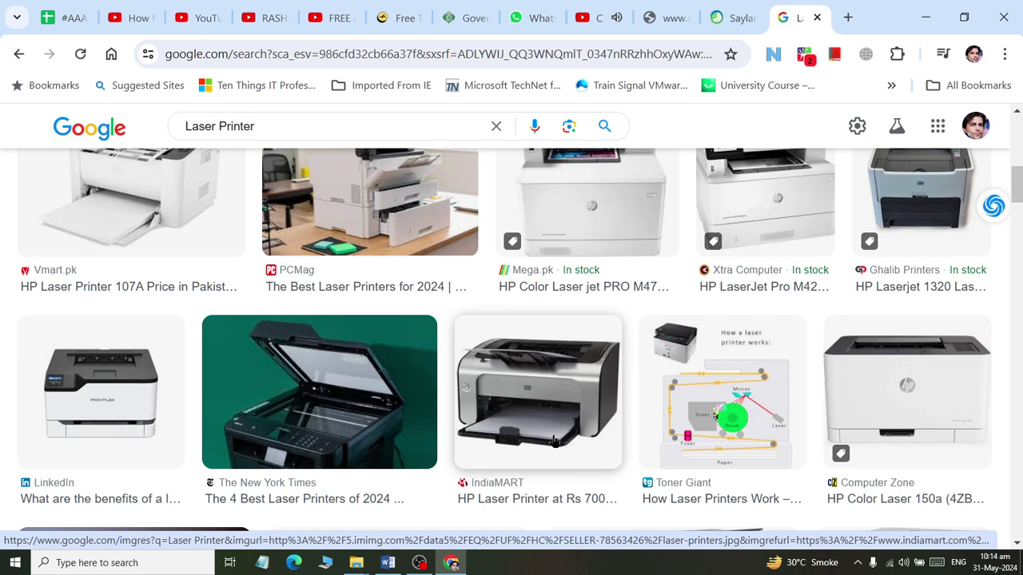
{"action": "left_click", "coordinate": [388, 563]}
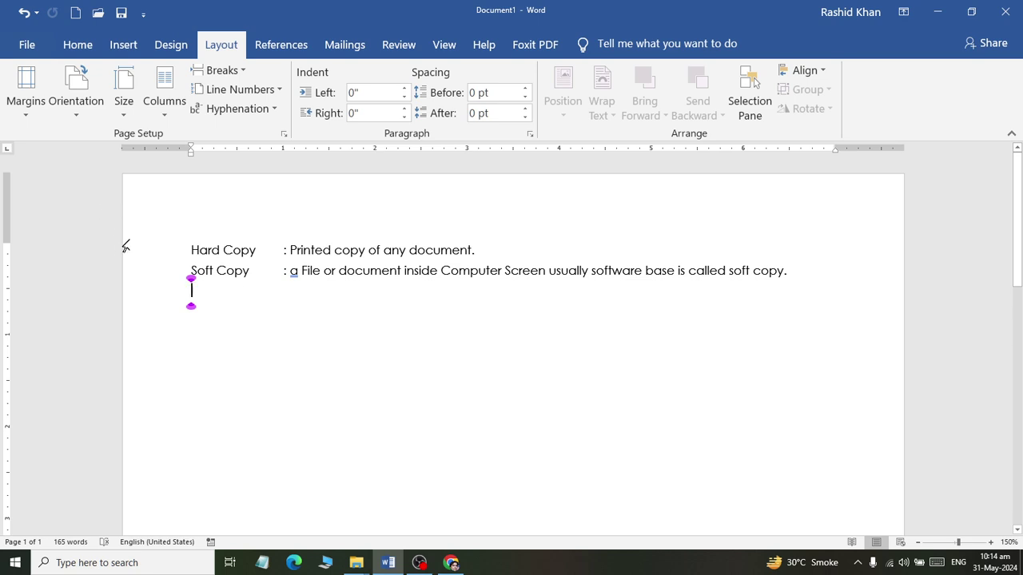
{"action": "key", "text": "alt+Tab"}
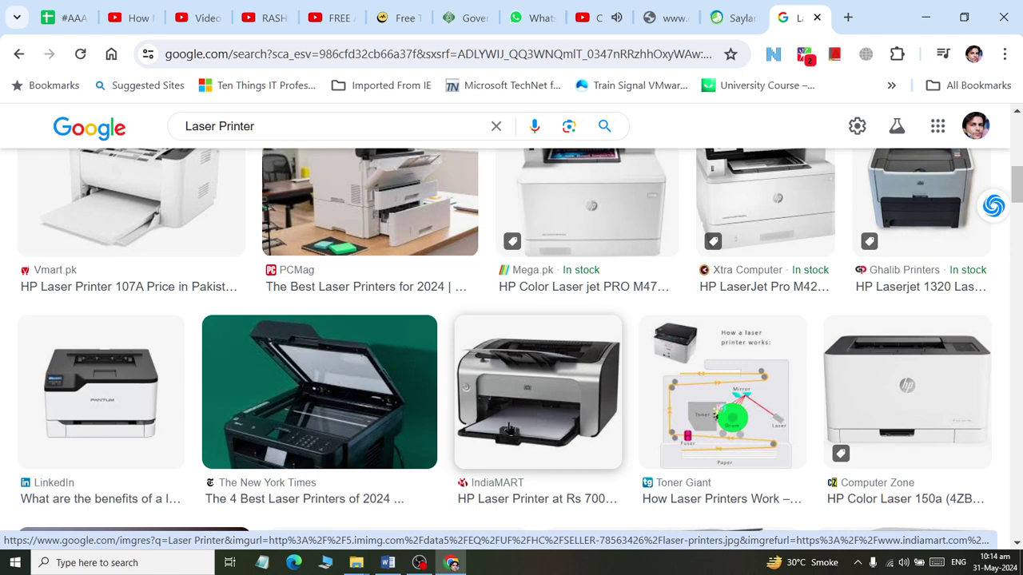
{"action": "key", "text": "alt+Tab"}
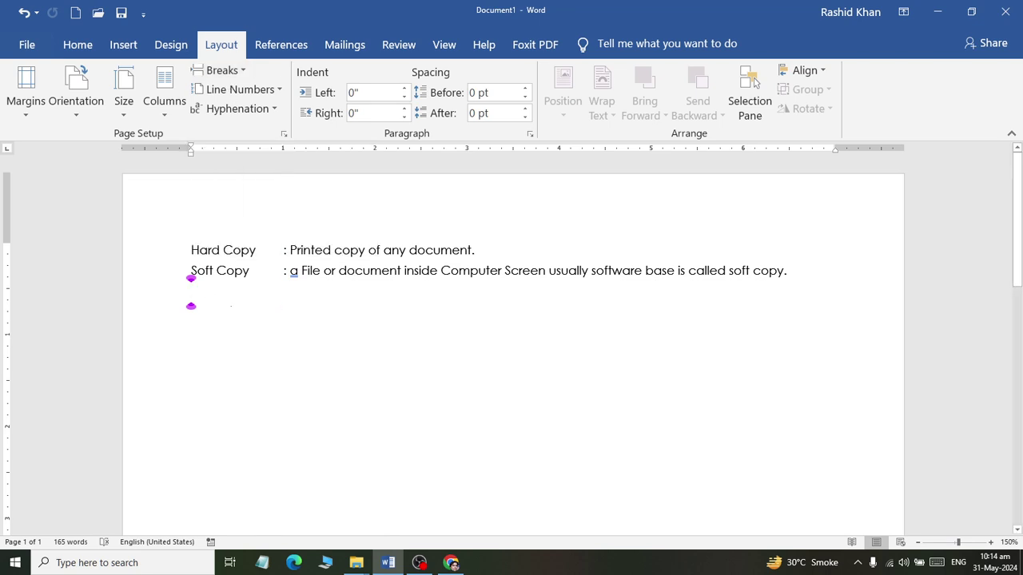
Step: Add a 'Paper Size' heading followed by a blank line and an indented new line
{"action": "scroll", "coordinate": [512, 336], "scroll_direction": "up", "scroll_amount": 4, "text": "ctrl"}
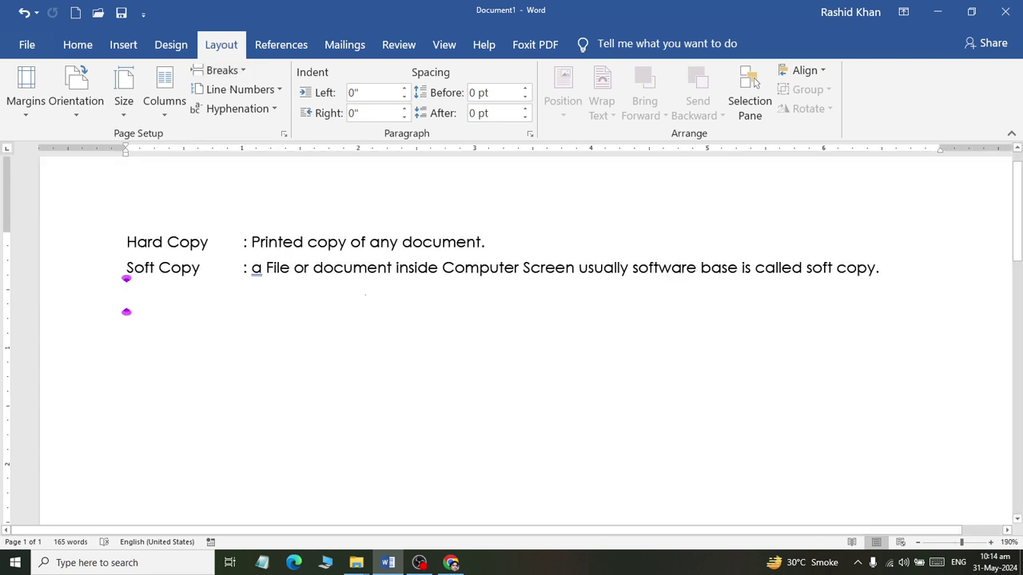
{"action": "type", "text": "Paper S"}
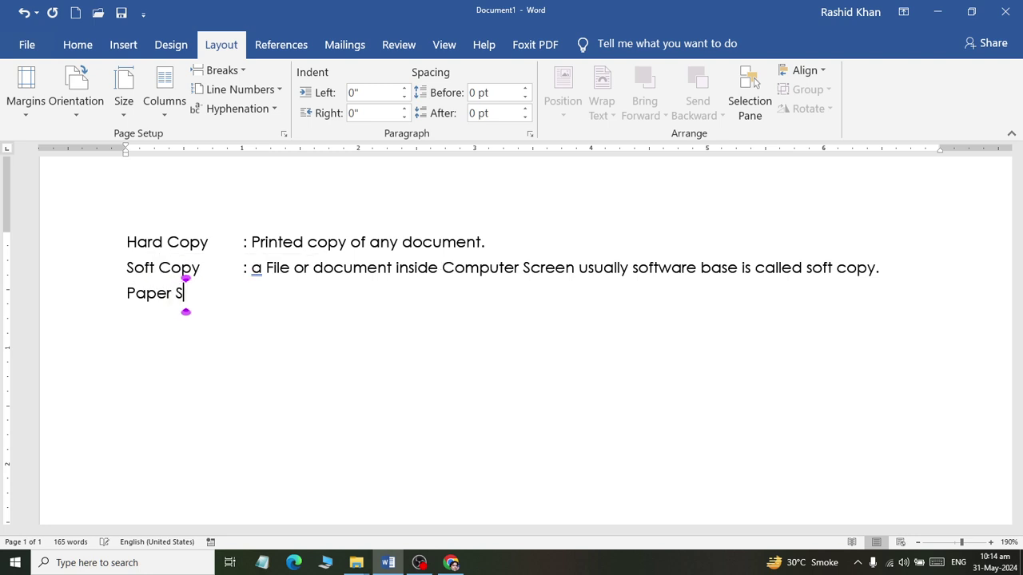
{"action": "type", "text": "ize"}
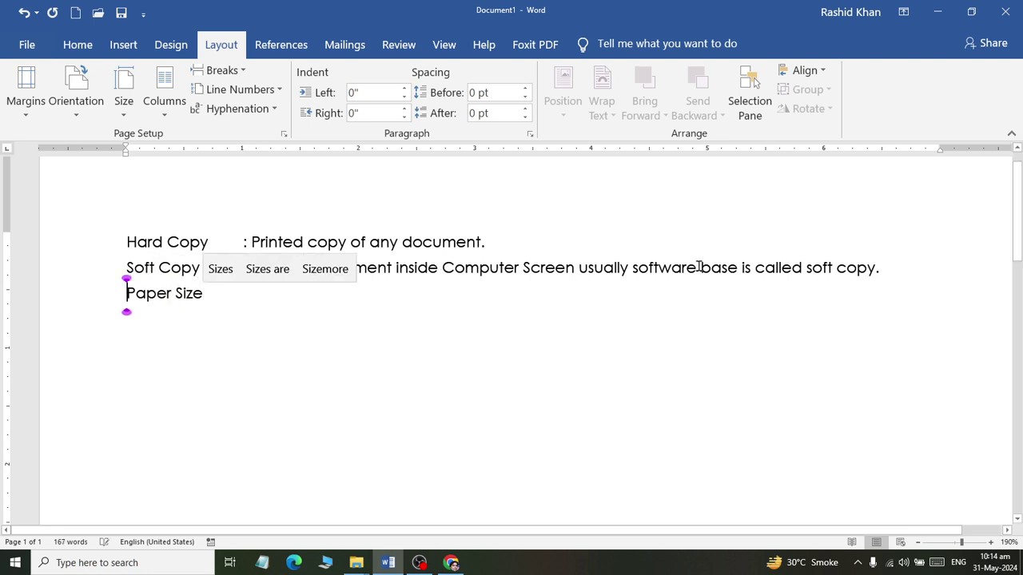
{"action": "key", "text": "Return"}
{"action": "key", "text": "ctrl+Right"}
{"action": "key", "text": "ctrl+Right"}
{"action": "key", "text": "Return"}
{"action": "key", "text": "Tab"}
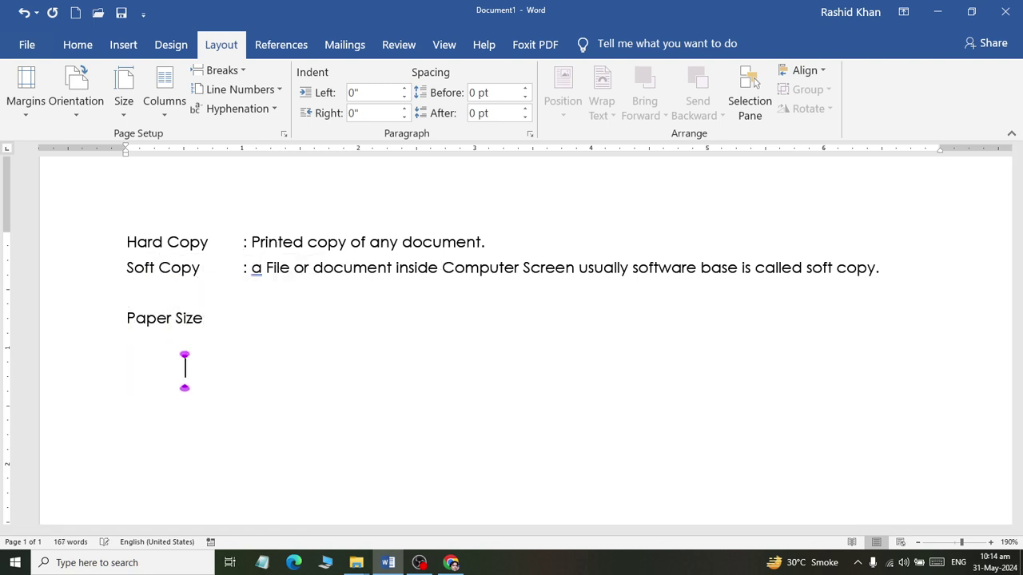
Step: Type 'International Standard of paper for Office Communications.. A4' on the indented line
{"action": "type", "text": "C"}
{"action": "key", "text": "BackSpace"}
{"action": "type", "text": "In"}
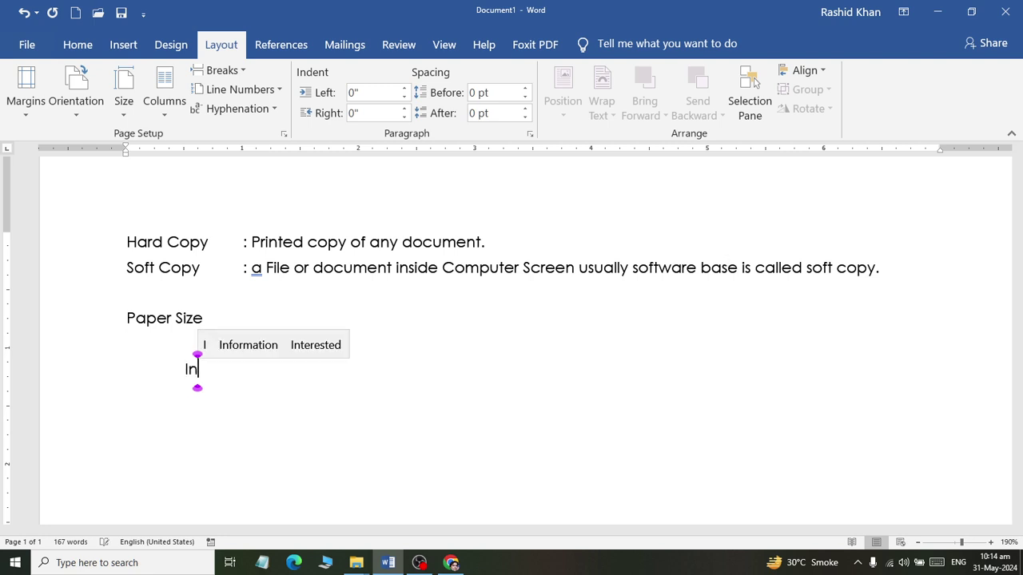
{"action": "type", "text": "ternational St"}
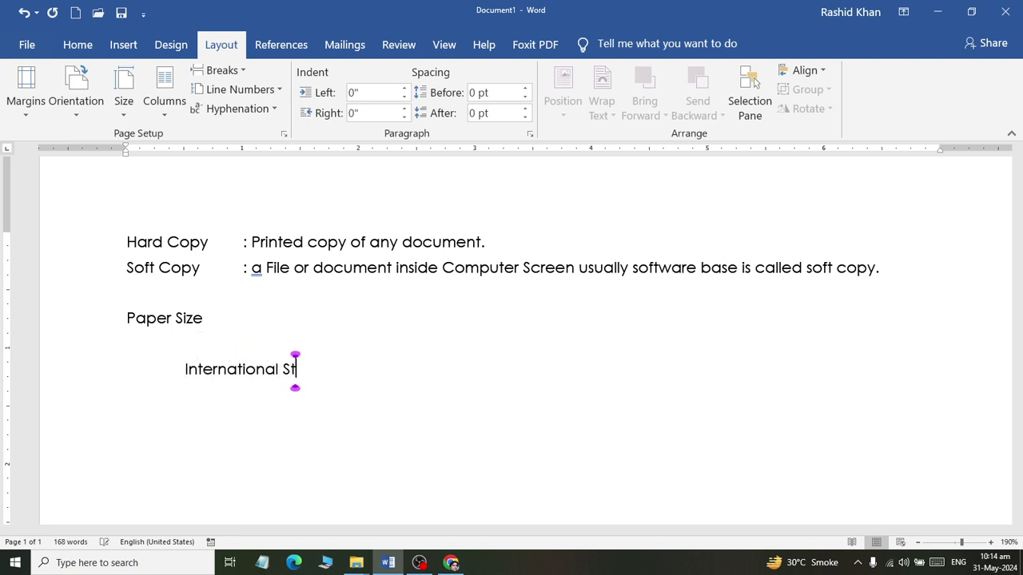
{"action": "type", "text": "andard "}
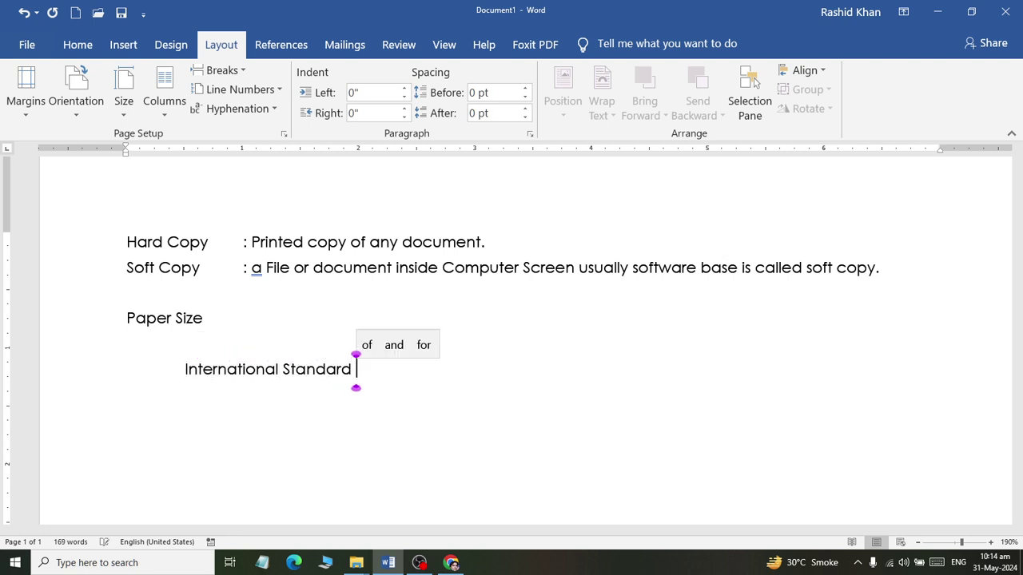
{"action": "type", "text": "pa"}
{"action": "key", "text": "BackSpace"}
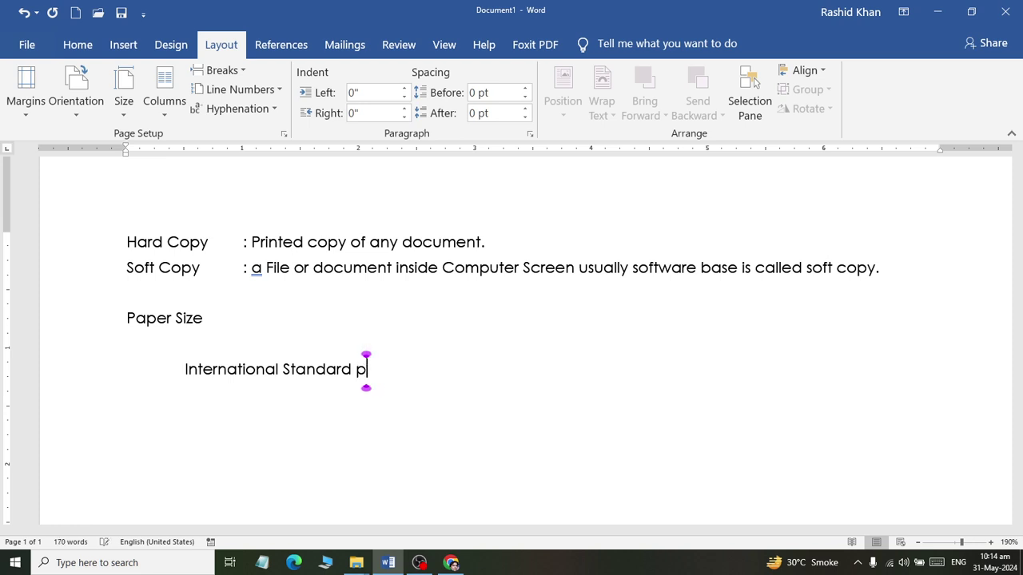
{"action": "key", "text": "BackSpace"}
{"action": "type", "text": "of paper for "}
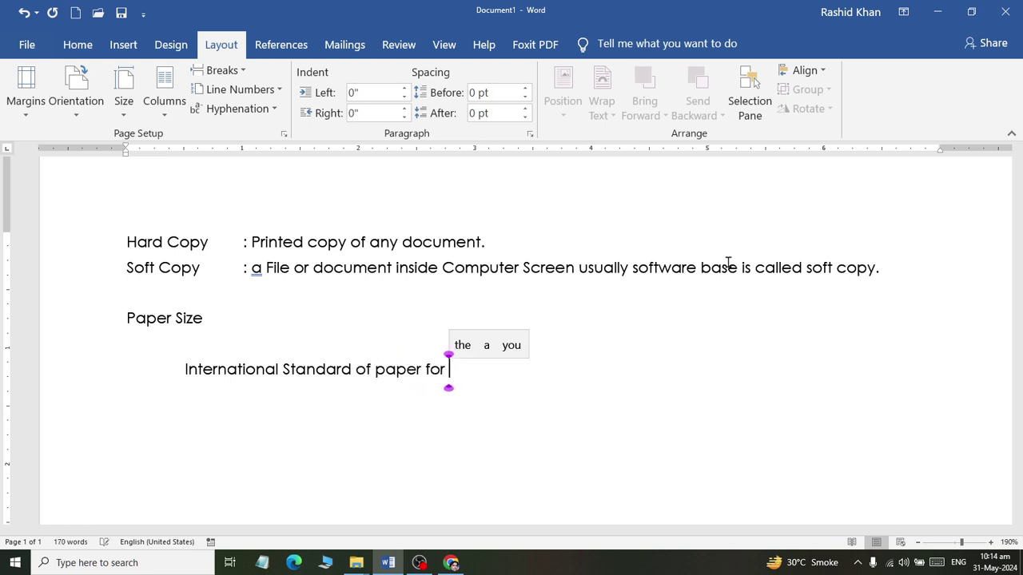
{"action": "type", "text": "Pff"}
{"action": "key", "text": "BackSpace"}
{"action": "key", "text": "BackSpace"}
{"action": "key", "text": "BackSpace"}
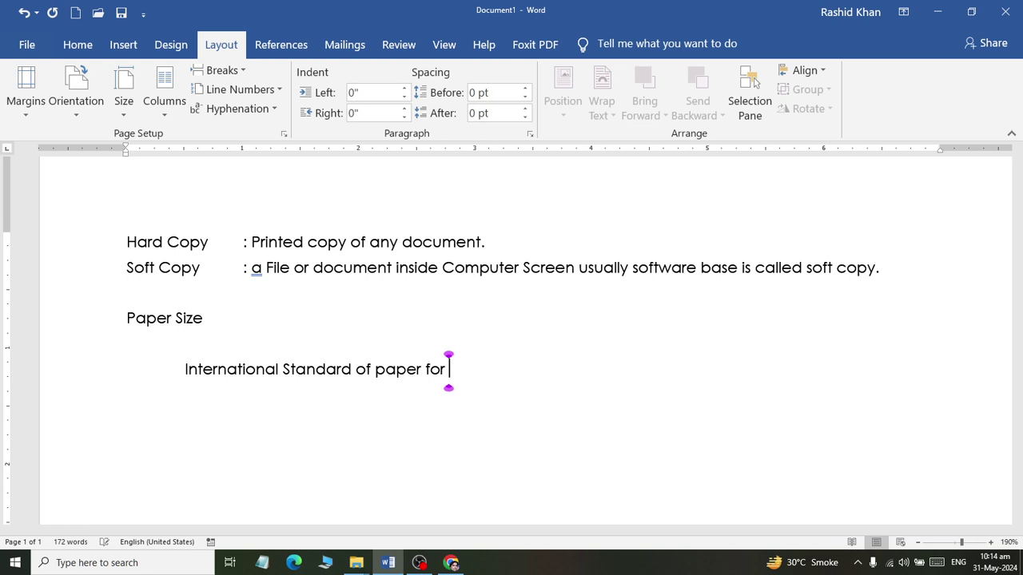
{"action": "type", "text": "Offic"}
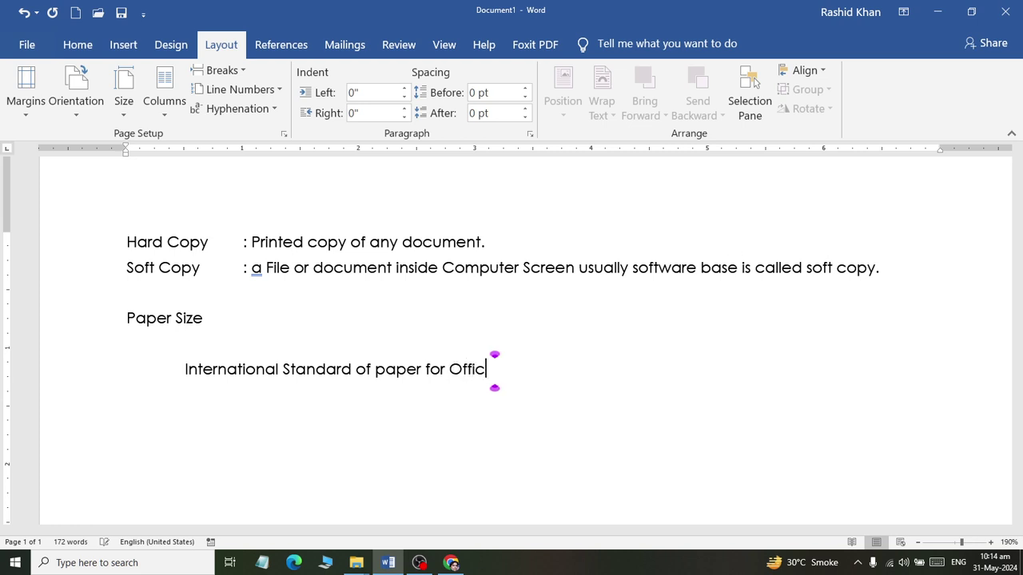
{"action": "type", "text": "e Communicatio"}
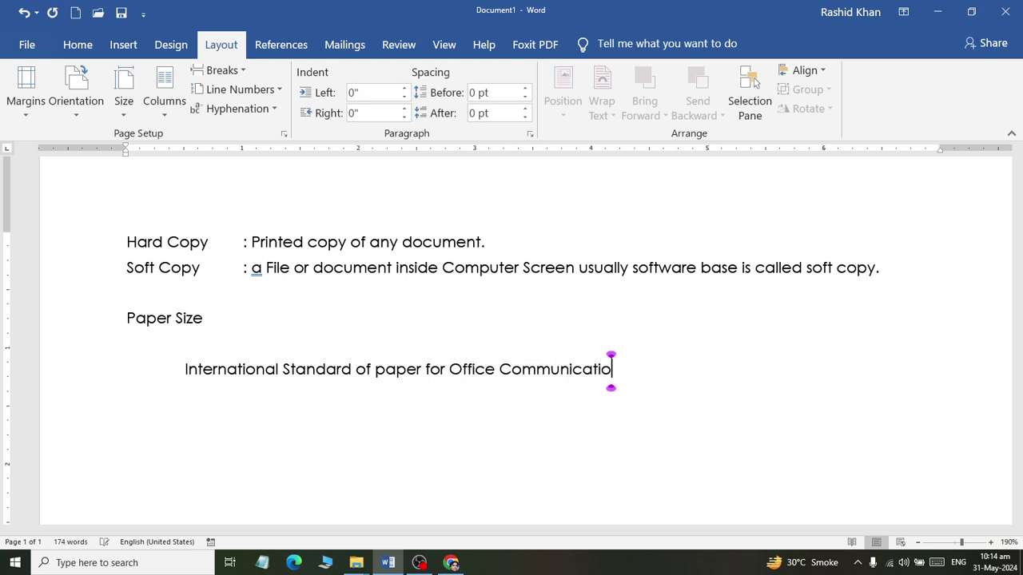
{"action": "type", "text": "s"}
{"action": "key", "text": "BackSpace"}
{"action": "type", "text": "ns.."}
{"action": "type", "text": "A4"}
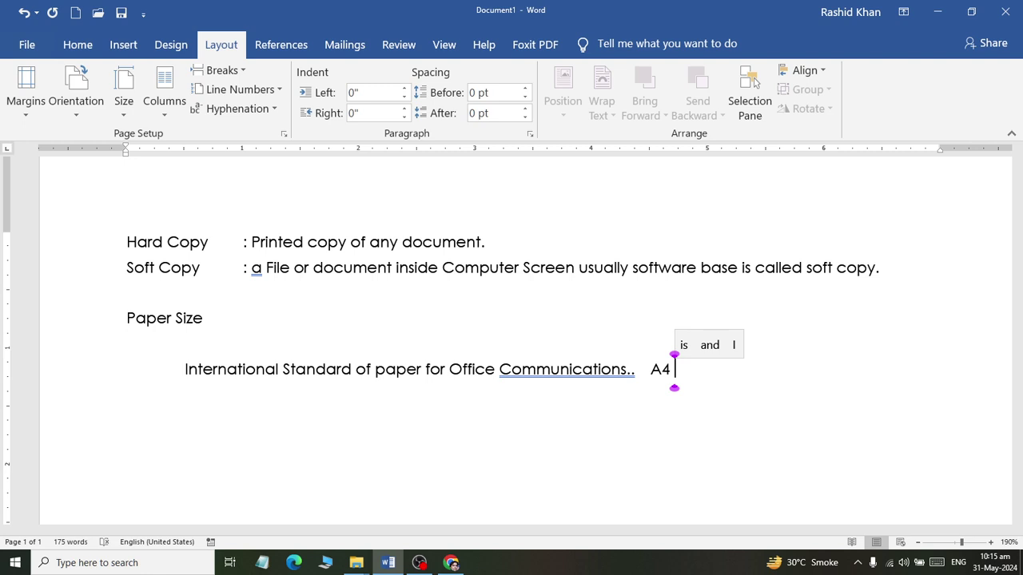
Step: Check A4 in the paper size list and type '8.24 in by 11.264 inch' after it
{"action": "left_click", "coordinate": [126, 118]}
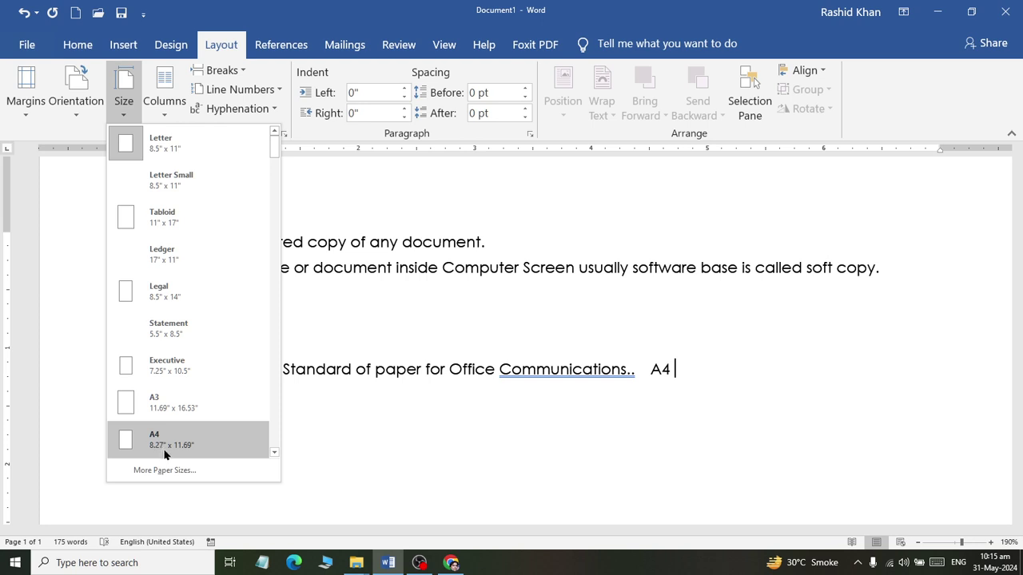
{"action": "left_click", "coordinate": [781, 378]}
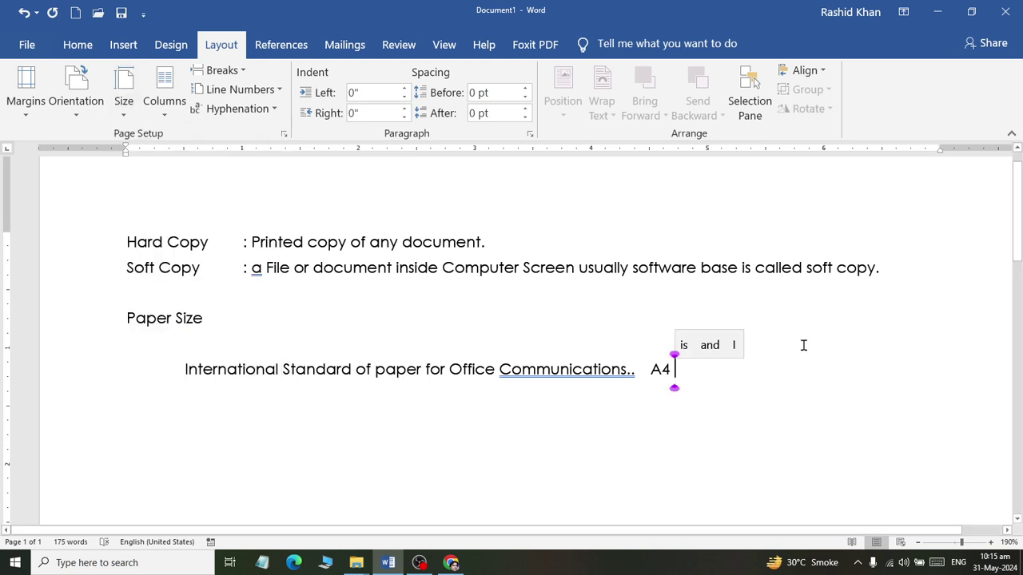
{"action": "type", "text": "8.24 i"}
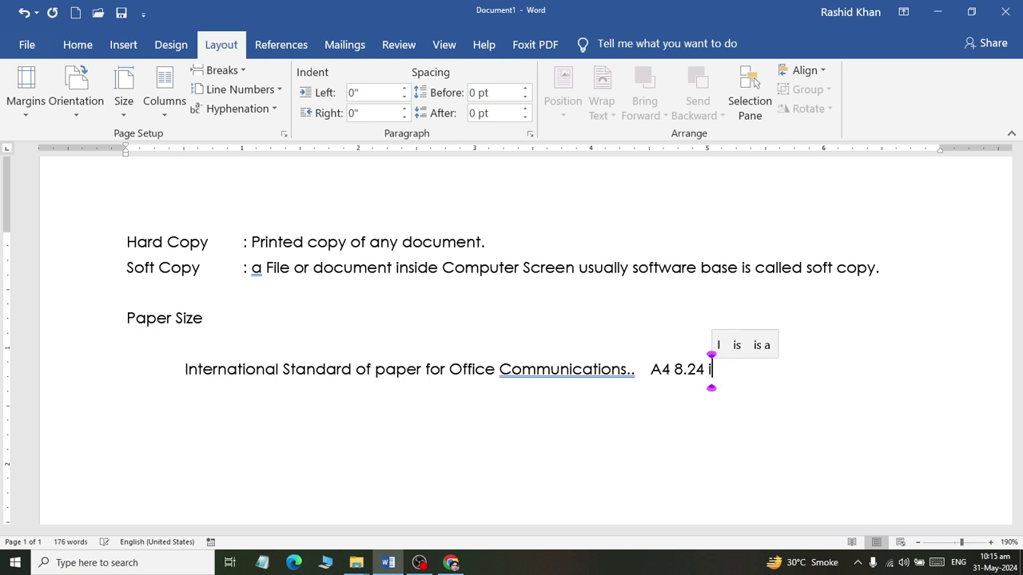
{"action": "type", "text": "n by"}
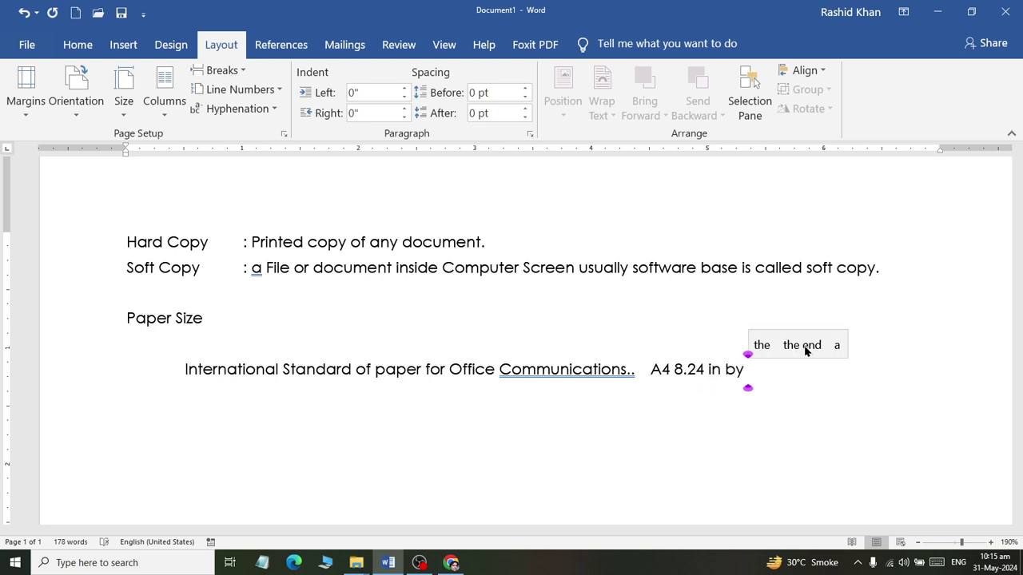
{"action": "type", "text": " 11.26"}
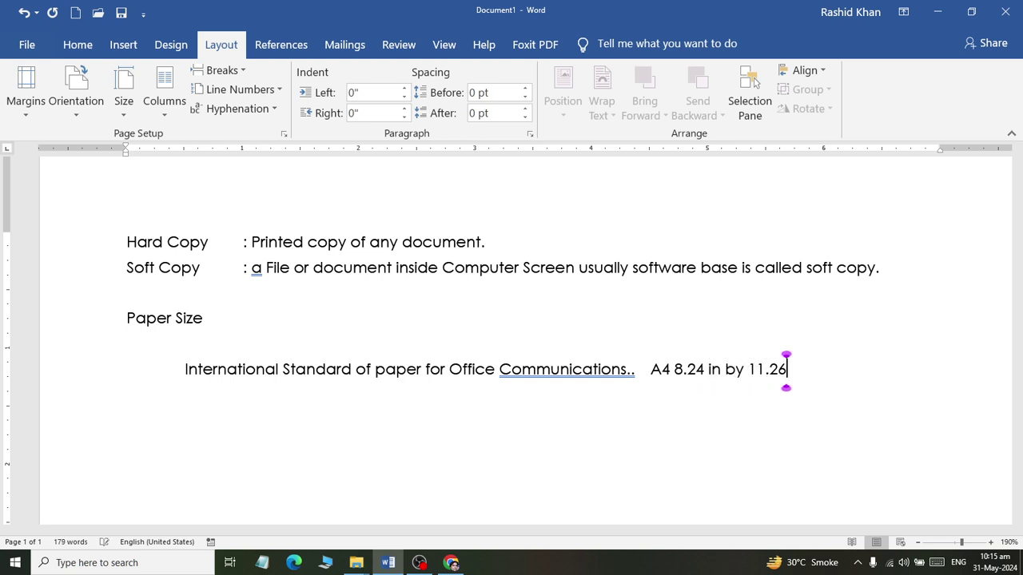
{"action": "type", "text": "4 in"}
{"action": "type", "text": "ch"}
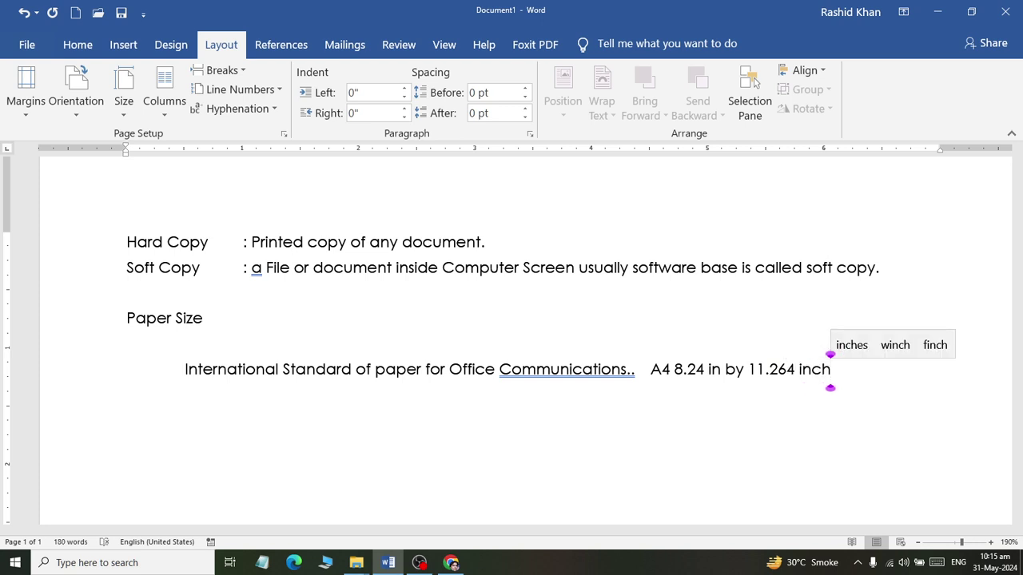
Step: Move 'A4 8.24 in by 11.264 inch' onto its own line in a larger font
{"action": "left_click", "coordinate": [648, 369]}
{"action": "key", "text": "Return"}
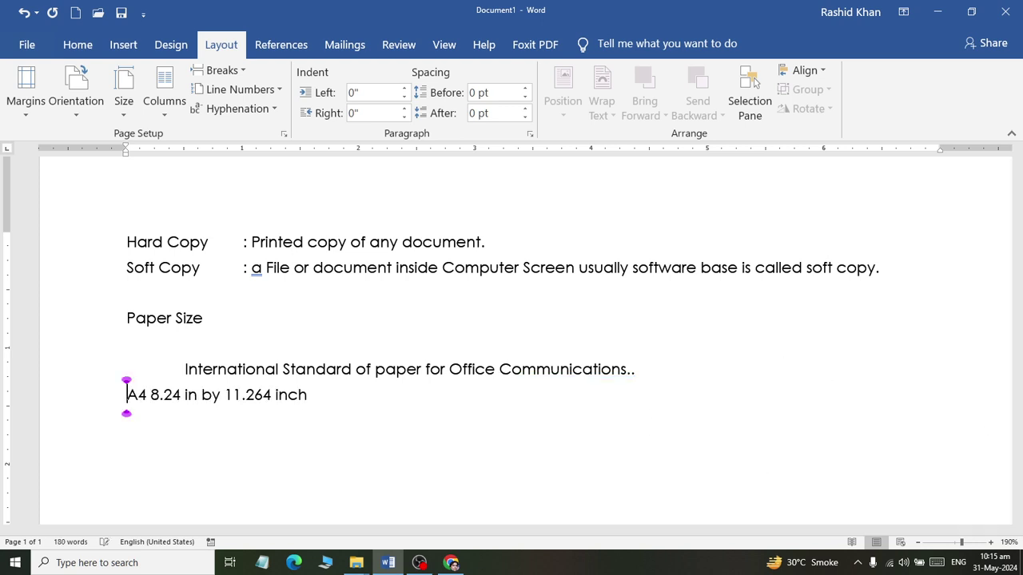
{"action": "key", "text": "shift+End"}
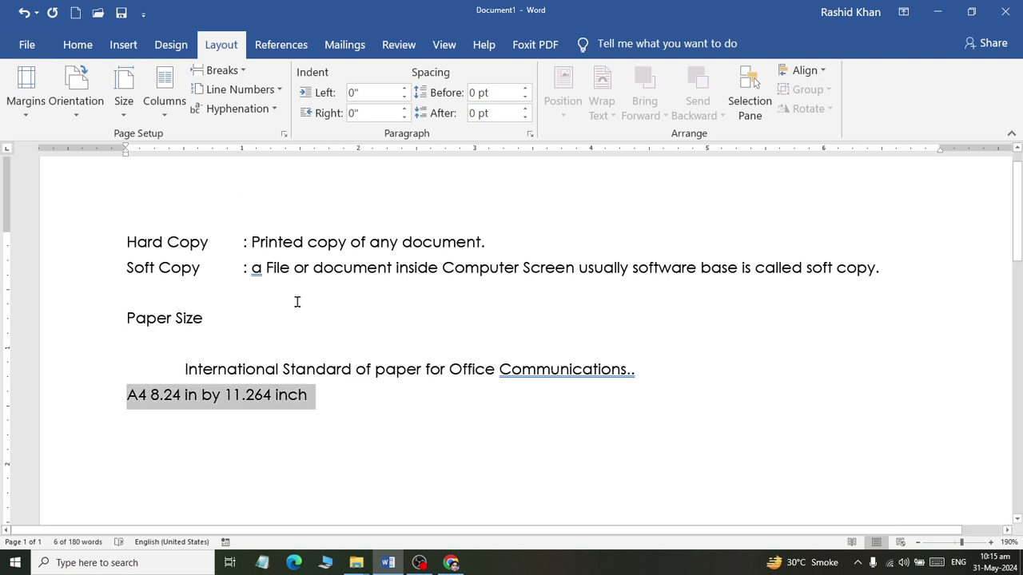
{"action": "key", "text": "ctrl+shift+period"}
{"action": "key", "text": "ctrl+shift+period"}
{"action": "key", "text": "ctrl+shift+period"}
{"action": "key", "text": "ctrl+shift+period"}
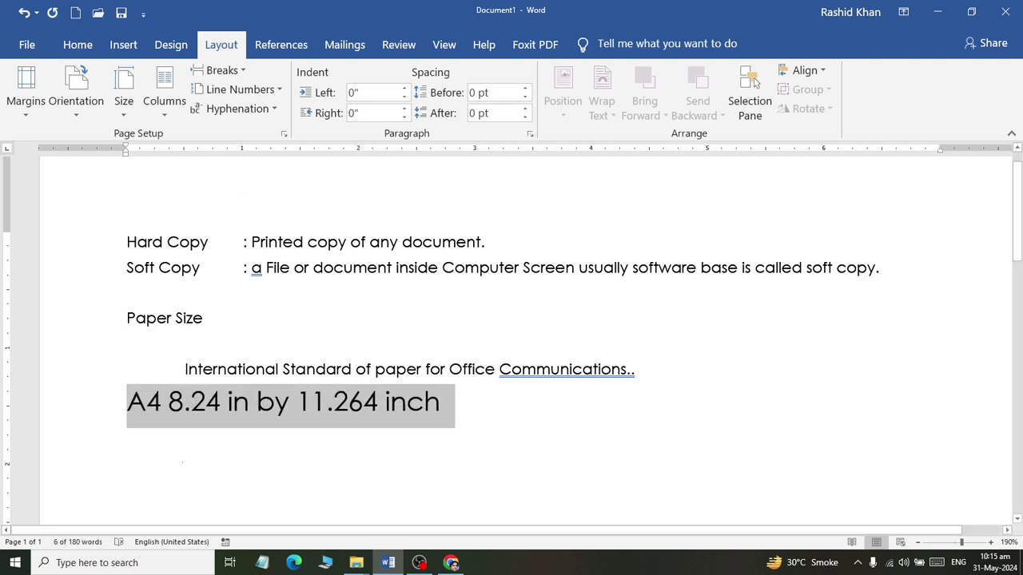
{"action": "left_click", "coordinate": [169, 402]}
{"action": "left_click", "coordinate": [479, 397]}
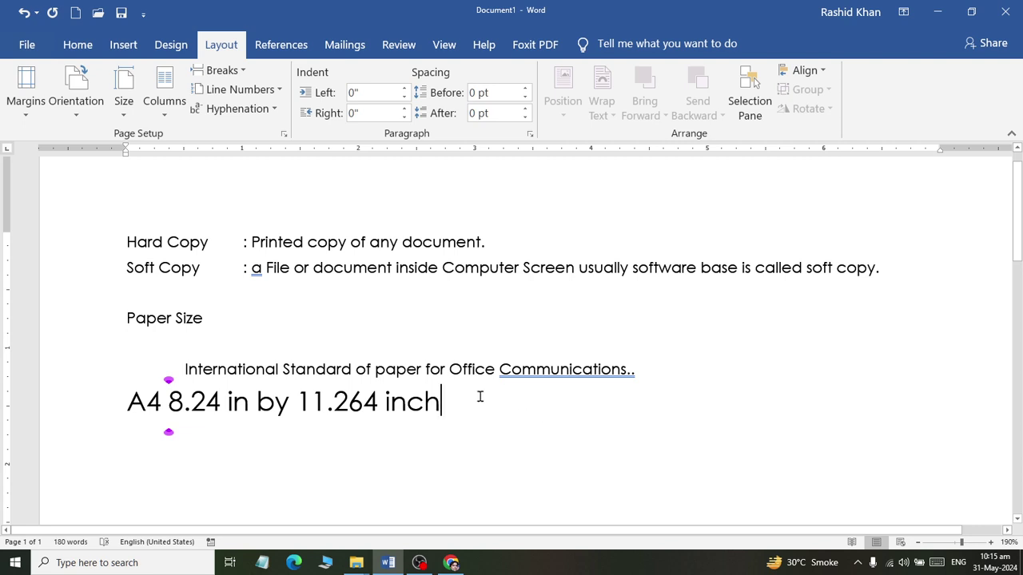
{"action": "key", "text": "Return"}
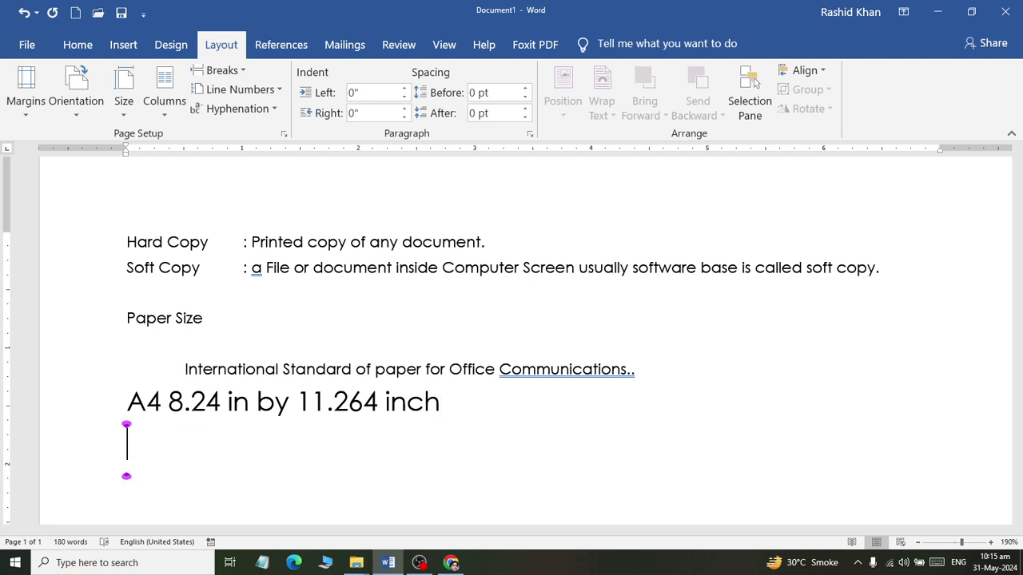
Step: Type '8.5 x 11.5' and label it to read 'Windth 8.5 x 11.5 height'
{"action": "type", "text": "8.5 x 11"}
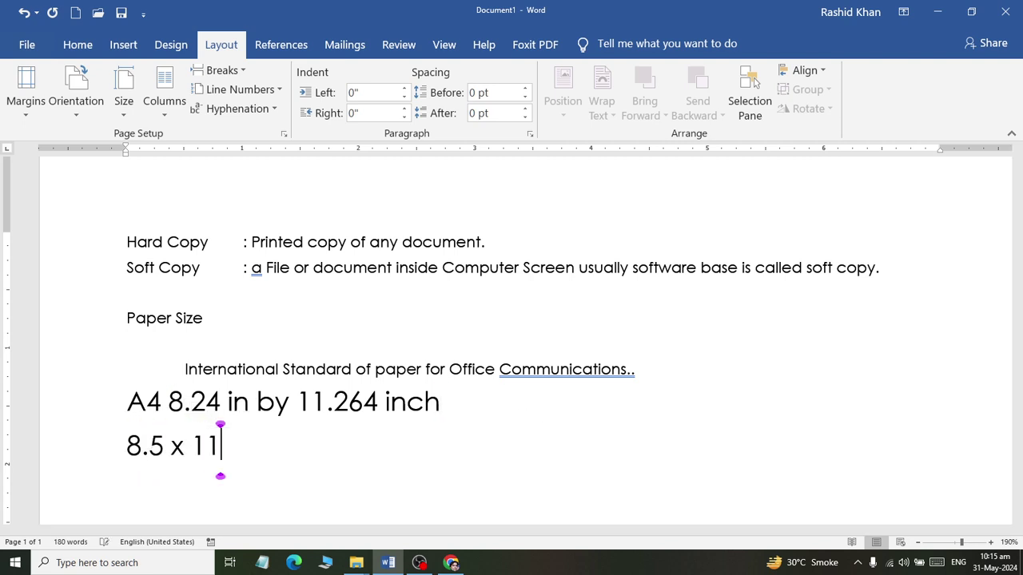
{"action": "type", "text": ".5"}
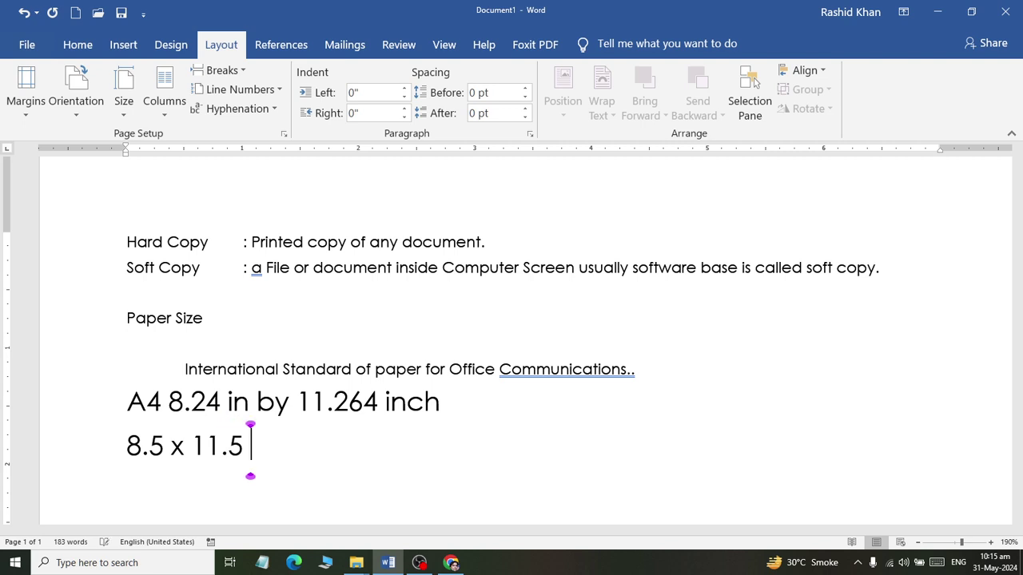
{"action": "left_click", "coordinate": [127, 446]}
{"action": "type", "text": "win"}
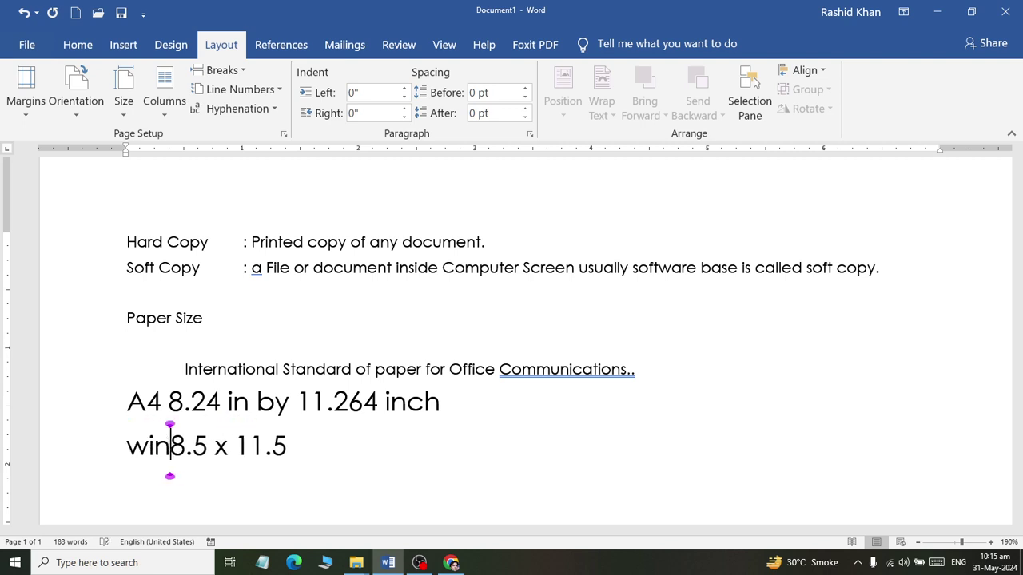
{"action": "type", "text": "dth"}
{"action": "key", "text": "Right"}
{"action": "key", "text": "Right"}
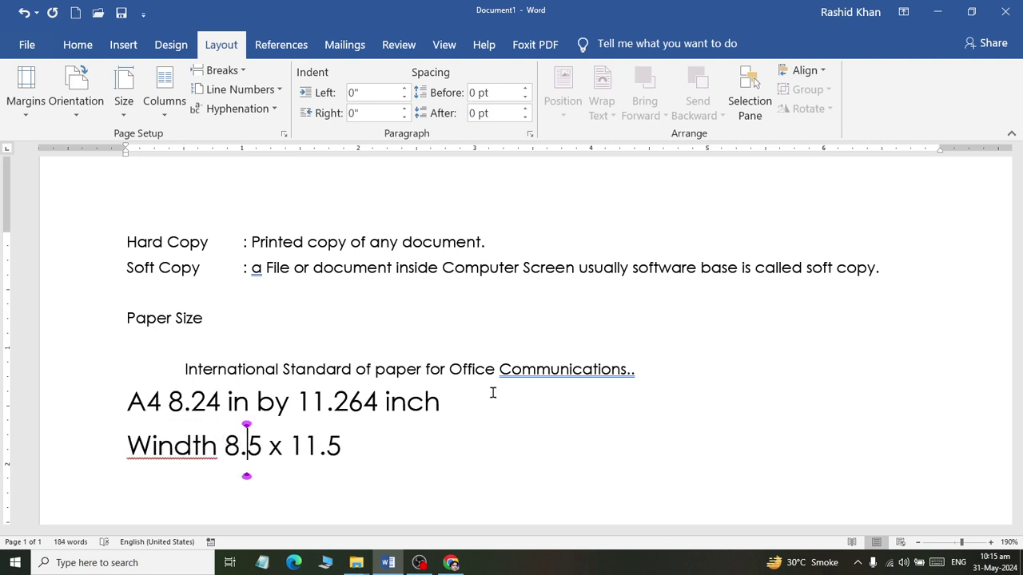
{"action": "key", "text": "Right"}
{"action": "key", "text": "Right"}
{"action": "key", "text": "Right"}
{"action": "key", "text": "Right"}
{"action": "key", "text": "Right"}
{"action": "key", "text": "Right"}
{"action": "key", "text": "Right"}
{"action": "type", "text": "height"}
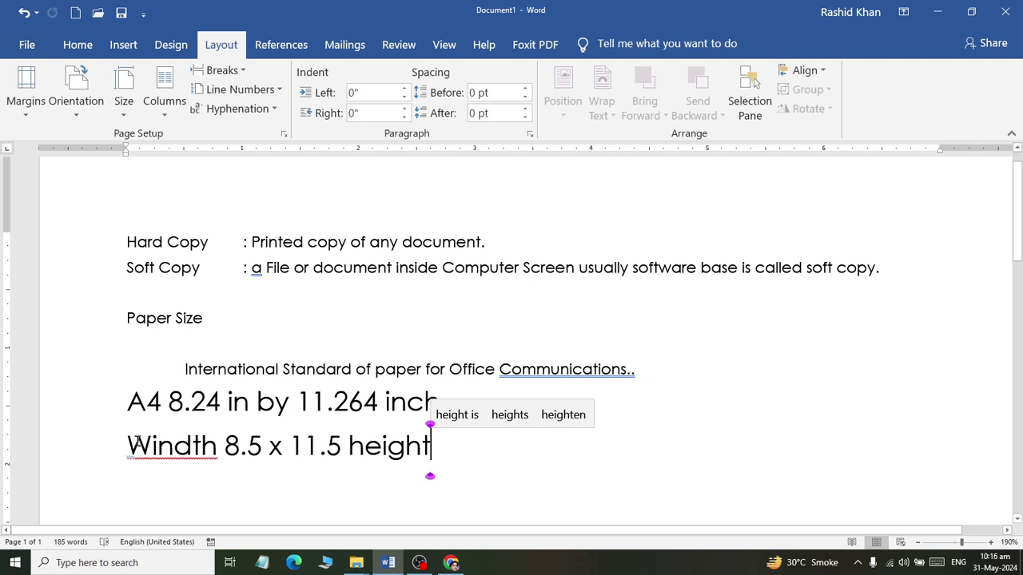
{"action": "left_click_drag", "start_coordinate": [126, 424], "coordinate": [454, 409]}
{"action": "left_click_drag", "start_coordinate": [472, 453], "coordinate": [226, 448]}
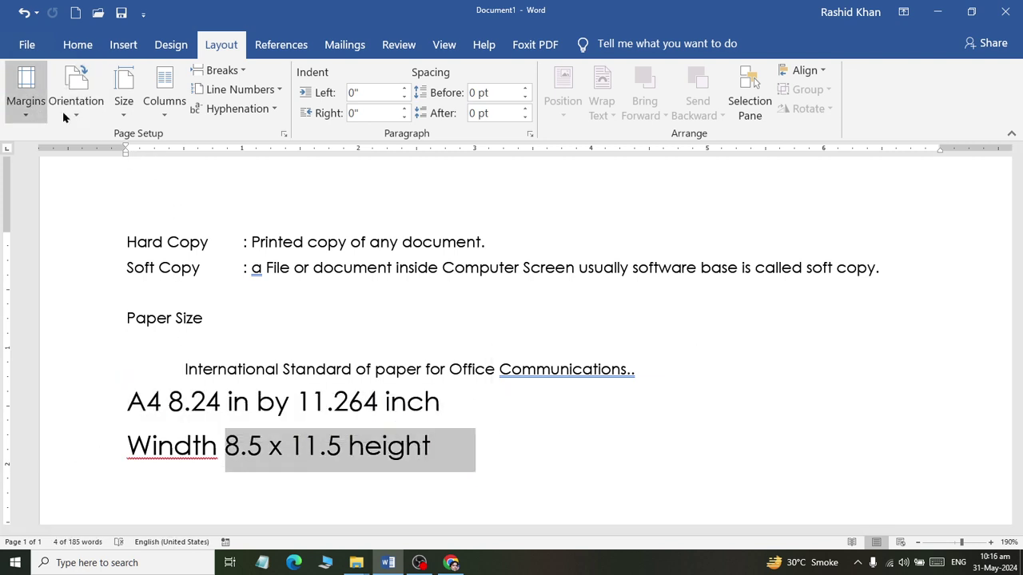
Step: Add a 'Letter : 8. 5 x 11' line below the Windth line and reopen the paper sizes
{"action": "left_click", "coordinate": [123, 102]}
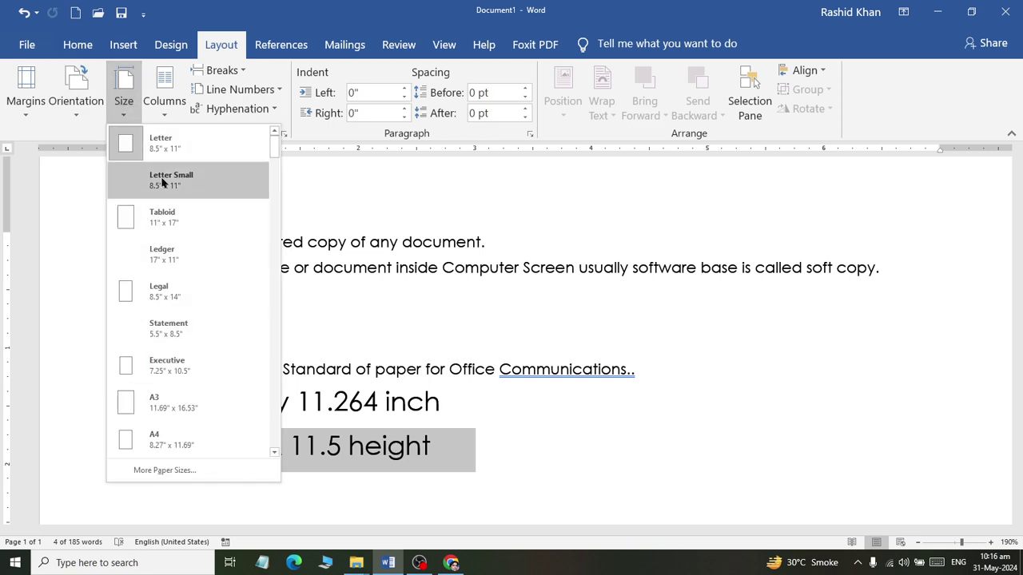
{"action": "left_click", "coordinate": [431, 460]}
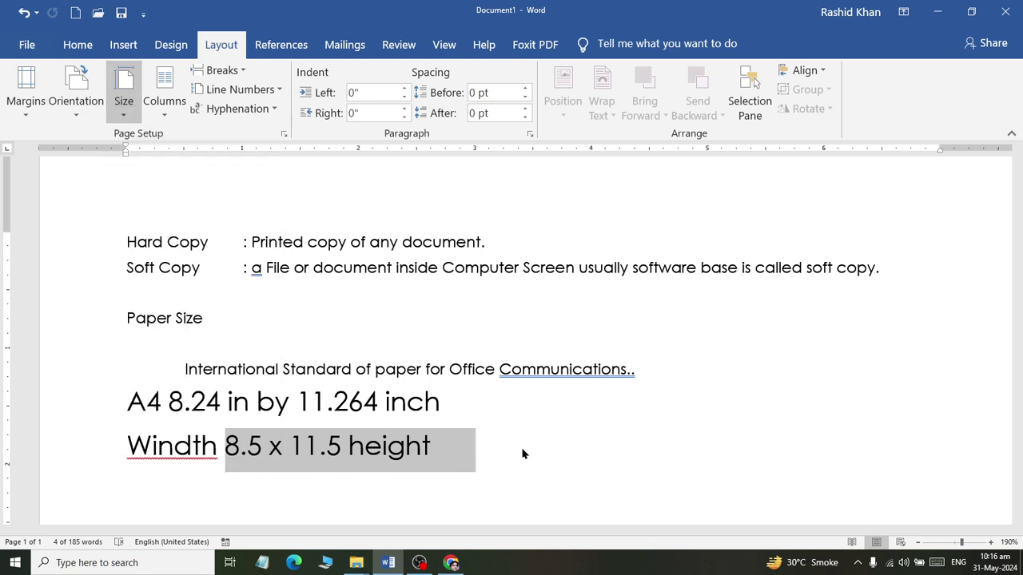
{"action": "key", "text": "Return"}
{"action": "key", "text": "ctrl+z"}
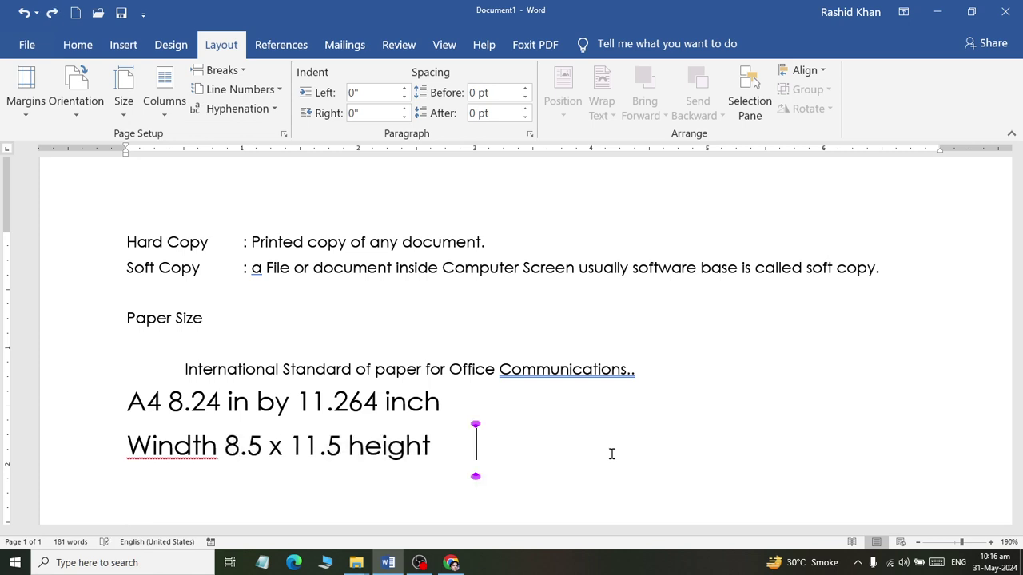
{"action": "key", "text": "Return"}
{"action": "type", "text": "Letter"}
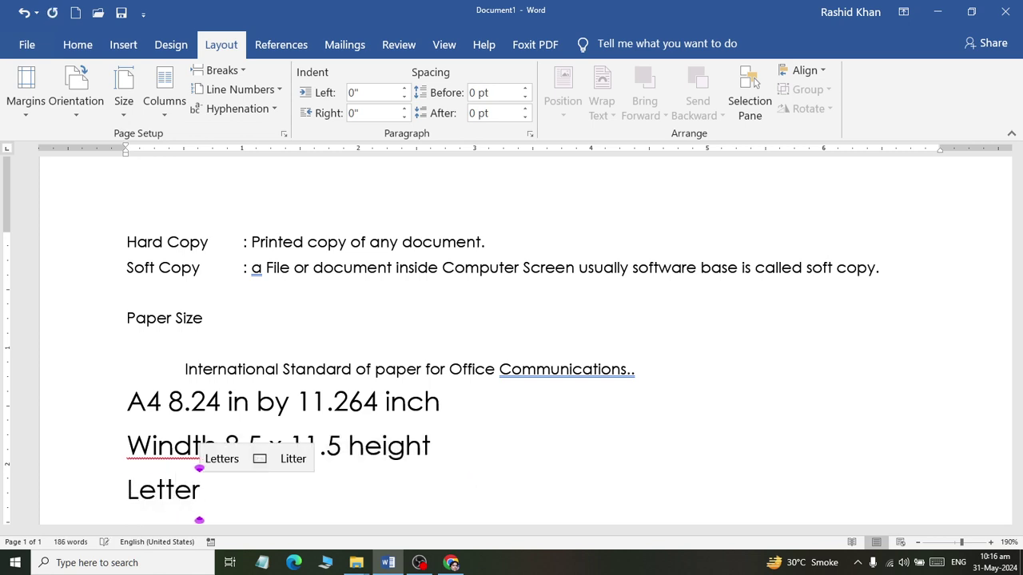
{"action": "type", "text": " : "}
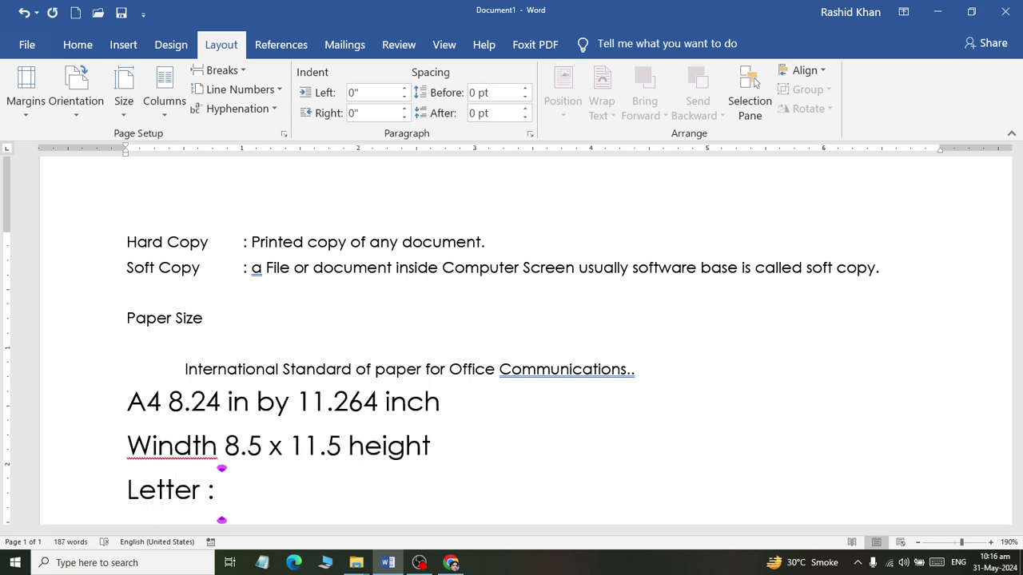
{"action": "type", "text": " 8"}
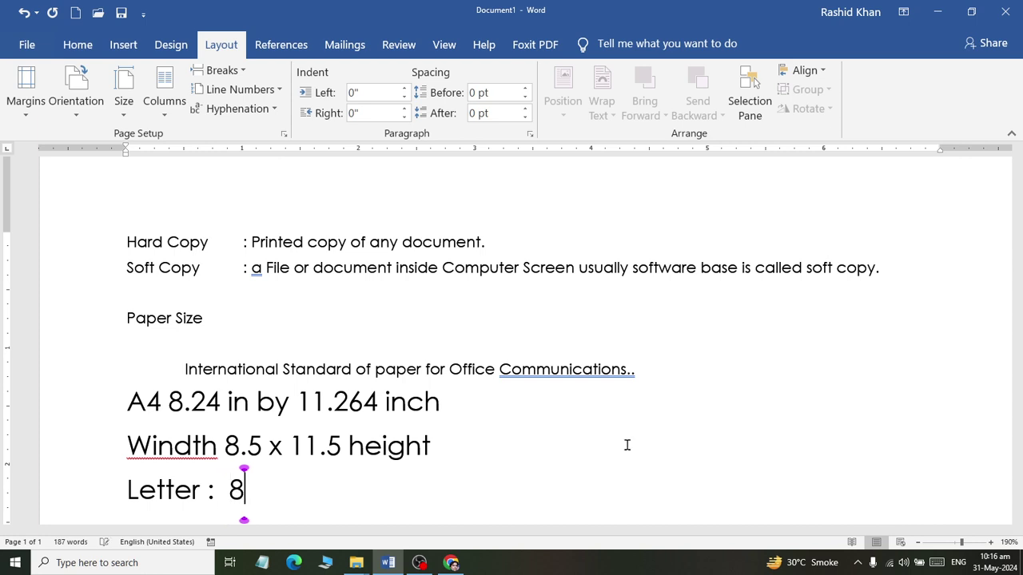
{"action": "type", "text": ". 5 x"}
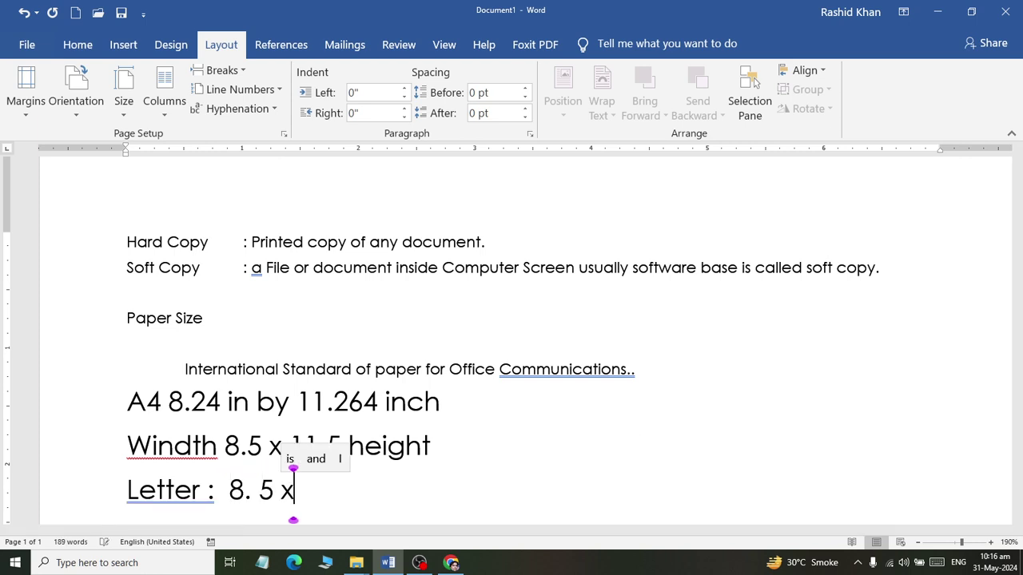
{"action": "type", "text": " 11"}
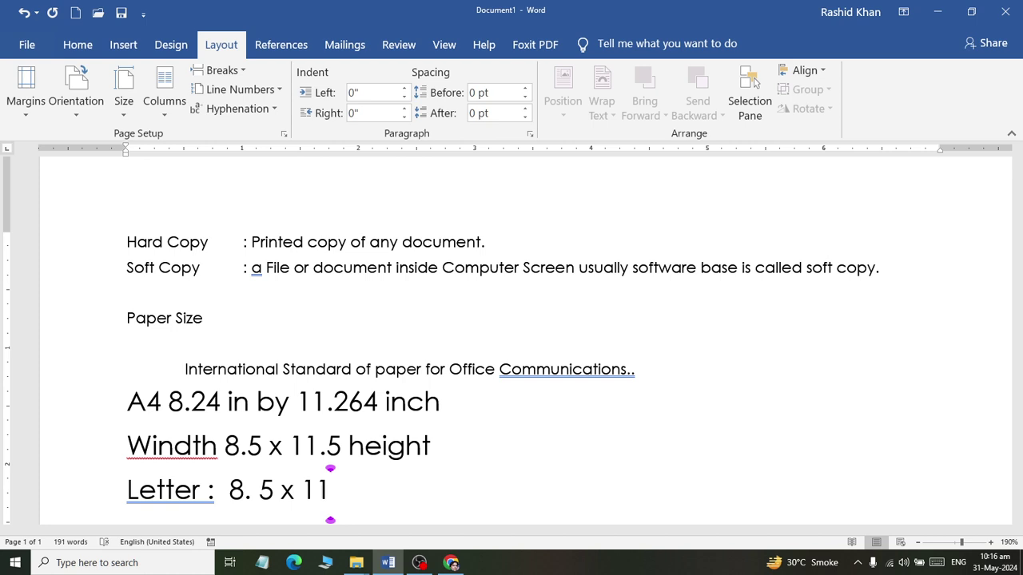
{"action": "left_click", "coordinate": [123, 108]}
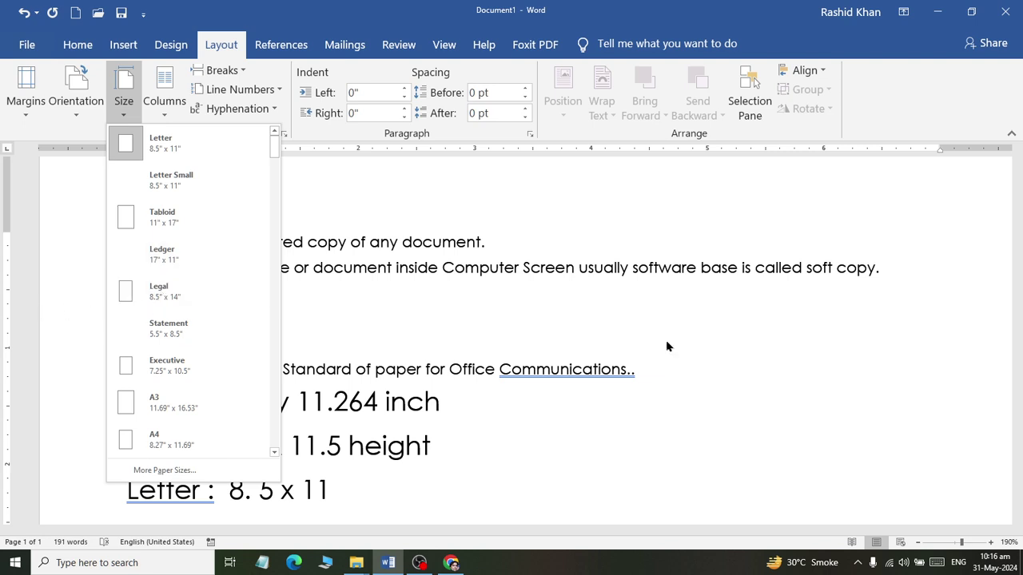
Step: Switch the page to Legal size and add the line 'Legal : 8.5 x 14'
{"action": "left_click", "coordinate": [190, 292]}
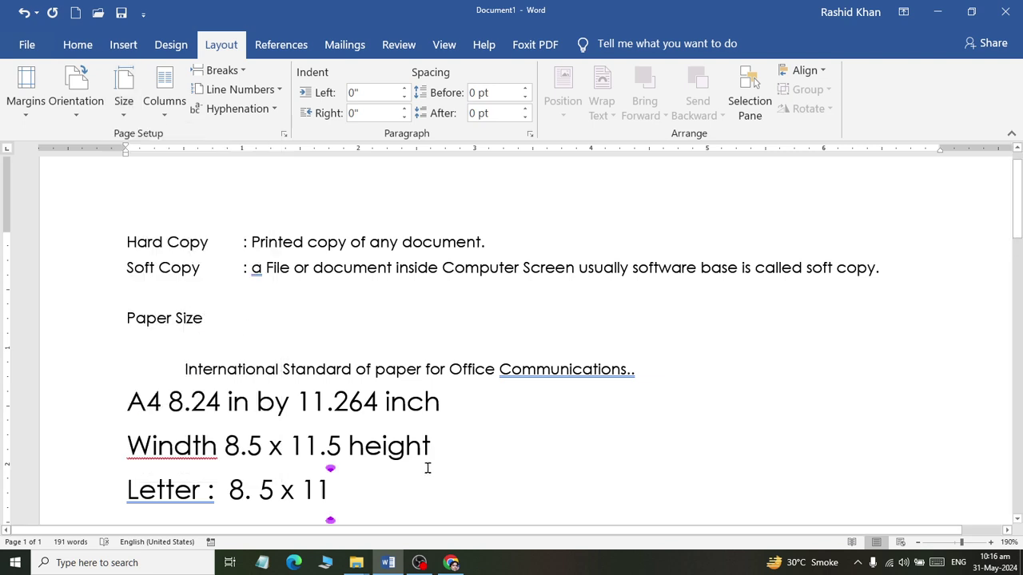
{"action": "key", "text": "Return"}
{"action": "key", "text": "Return"}
{"action": "type", "text": "Le"}
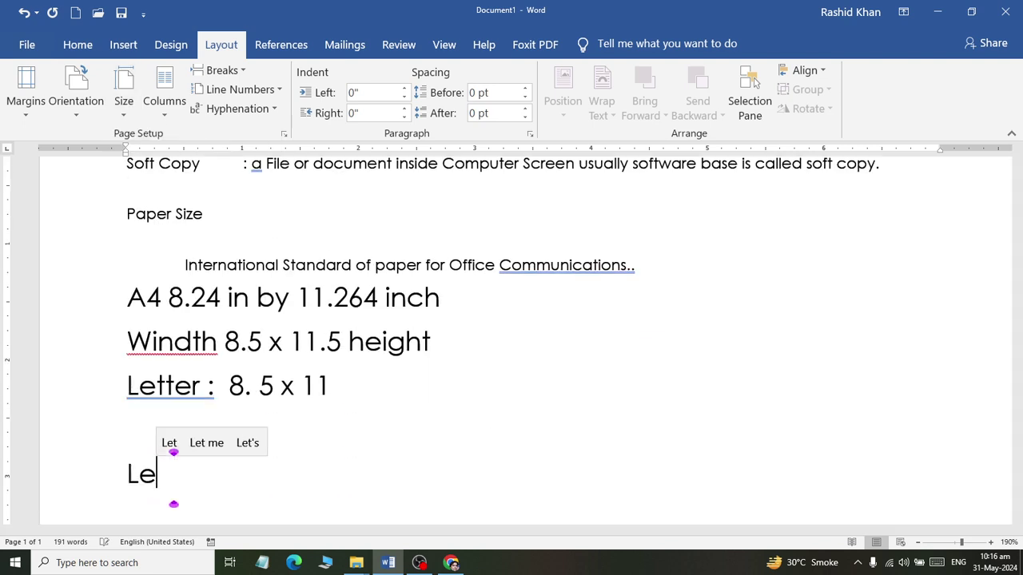
{"action": "type", "text": "gal : 8"}
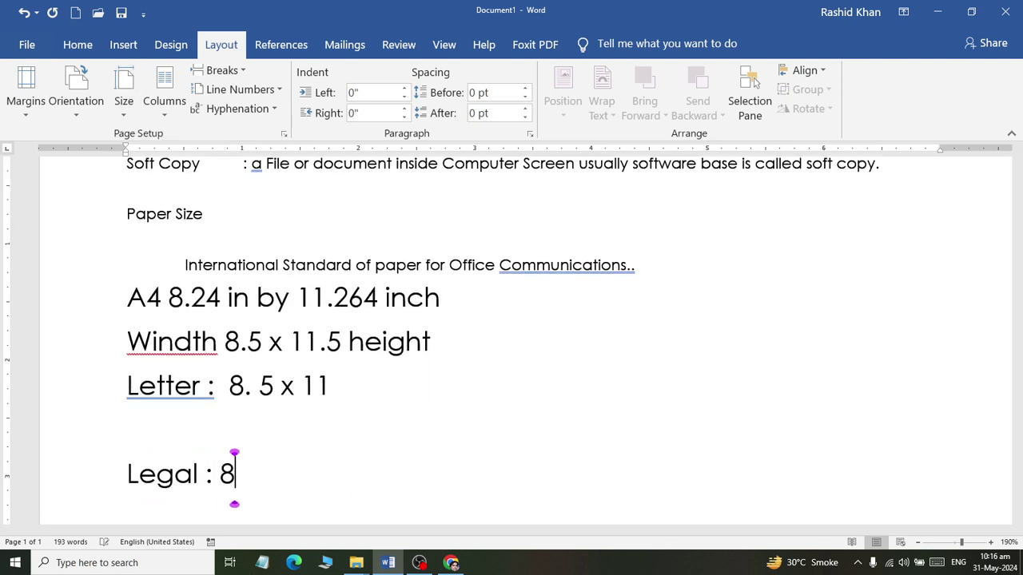
{"action": "type", "text": ".5 x 1"}
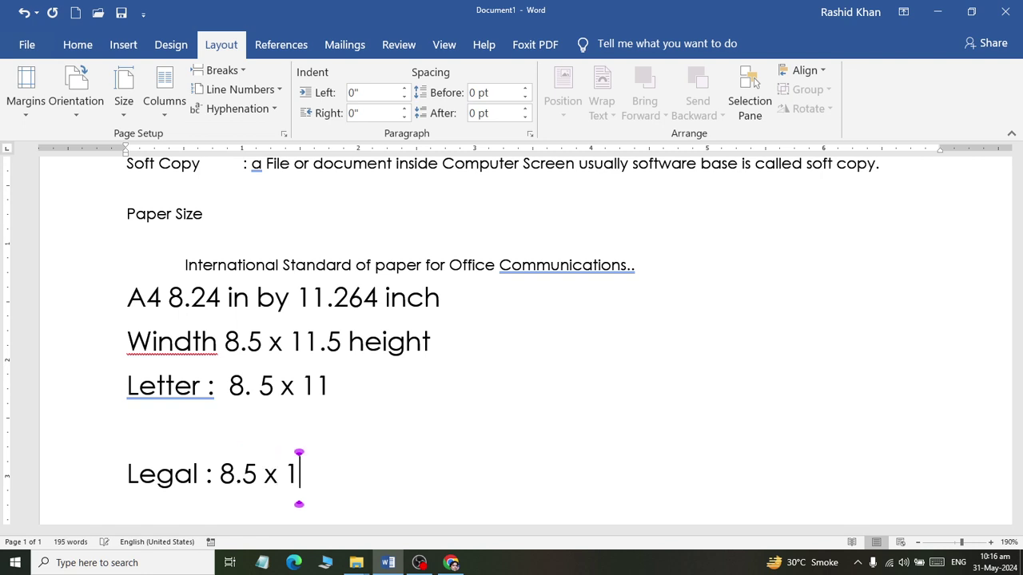
{"action": "type", "text": "4"}
{"action": "key", "text": "Return"}
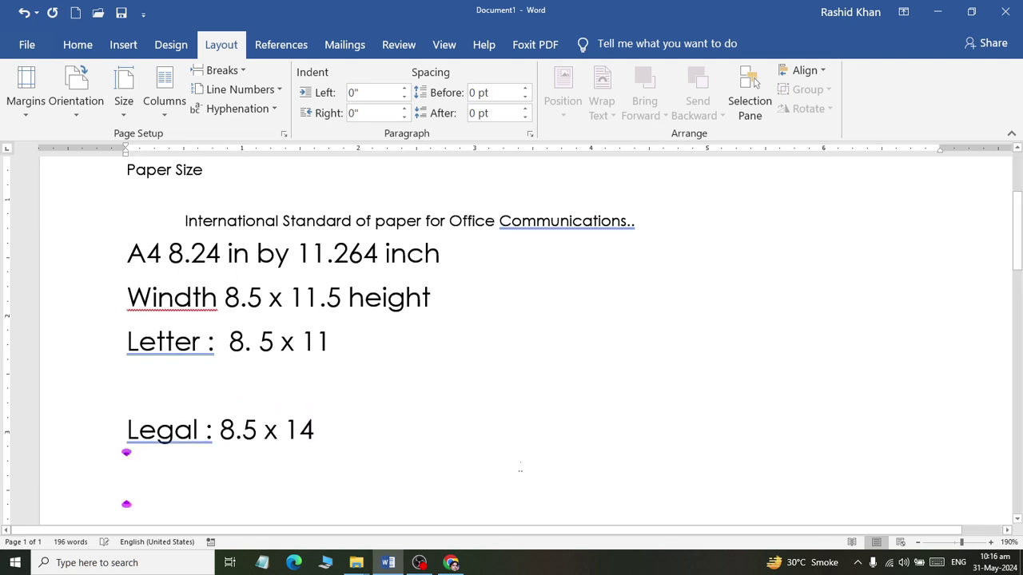
{"action": "type", "text": "T"}
{"action": "key", "text": "BackSpace"}
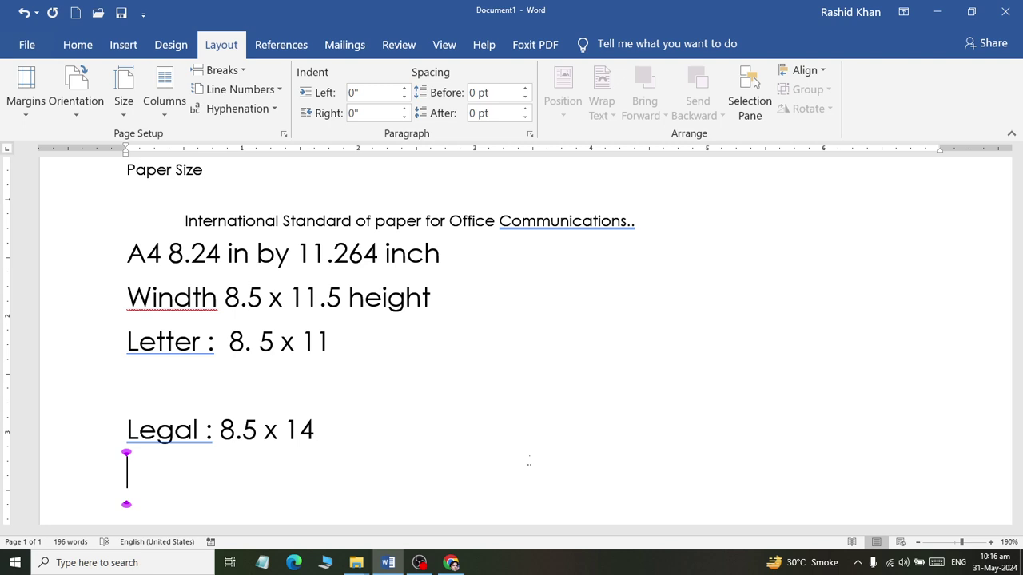
Step: Scroll through the paper size list and set the page to A4
{"action": "left_click", "coordinate": [123, 92]}
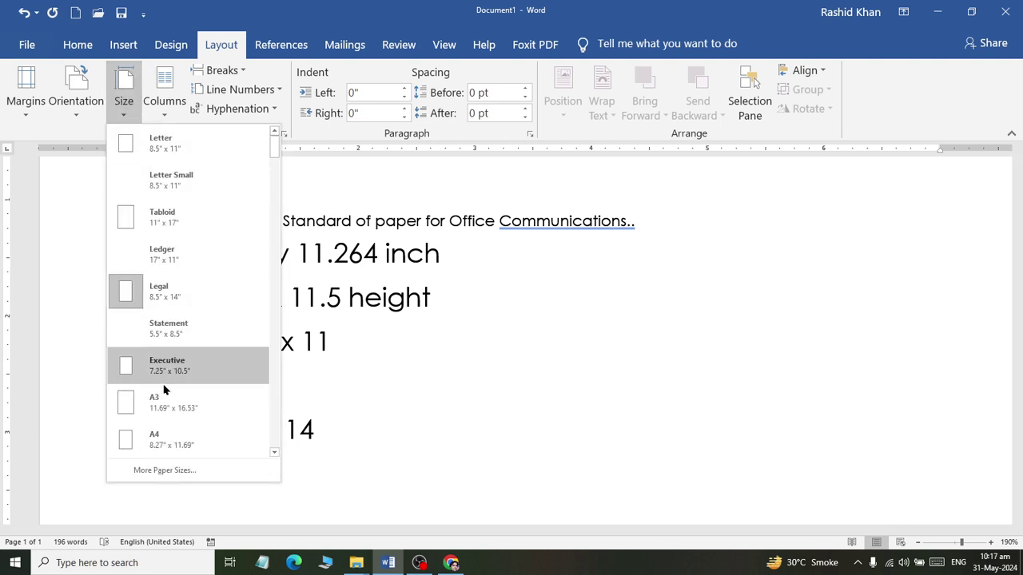
{"action": "scroll", "coordinate": [164, 389], "scroll_direction": "down", "scroll_amount": 3}
{"action": "scroll", "coordinate": [164, 384], "scroll_direction": "up", "scroll_amount": 3}
{"action": "scroll", "coordinate": [164, 379], "scroll_direction": "down", "scroll_amount": 6}
{"action": "scroll", "coordinate": [168, 373], "scroll_direction": "down", "scroll_amount": 3}
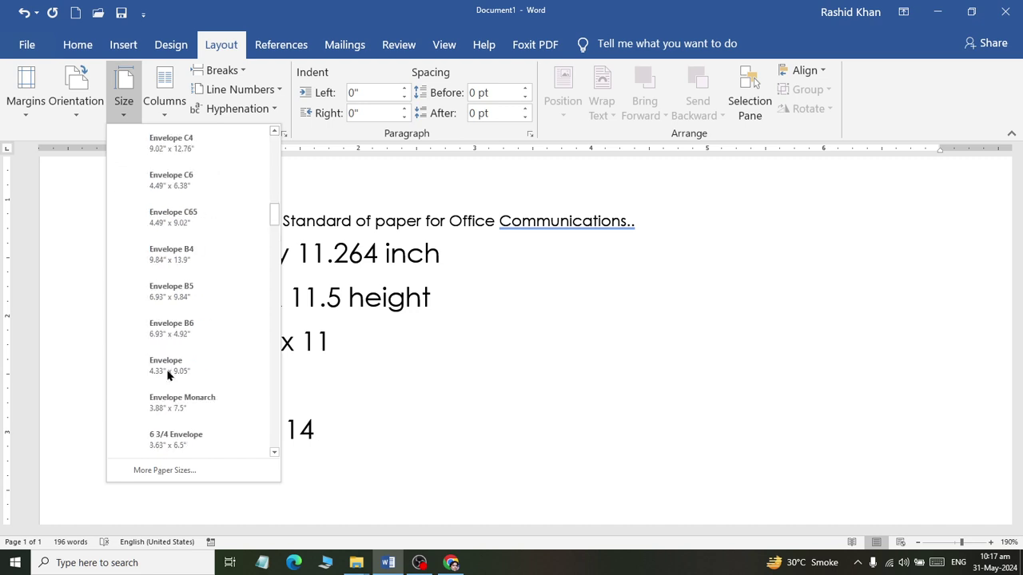
{"action": "scroll", "coordinate": [167, 373], "scroll_direction": "down", "scroll_amount": 5}
{"action": "scroll", "coordinate": [168, 374], "scroll_direction": "down", "scroll_amount": 5}
{"action": "scroll", "coordinate": [168, 373], "scroll_direction": "down", "scroll_amount": 5}
{"action": "scroll", "coordinate": [168, 373], "scroll_direction": "down", "scroll_amount": 5}
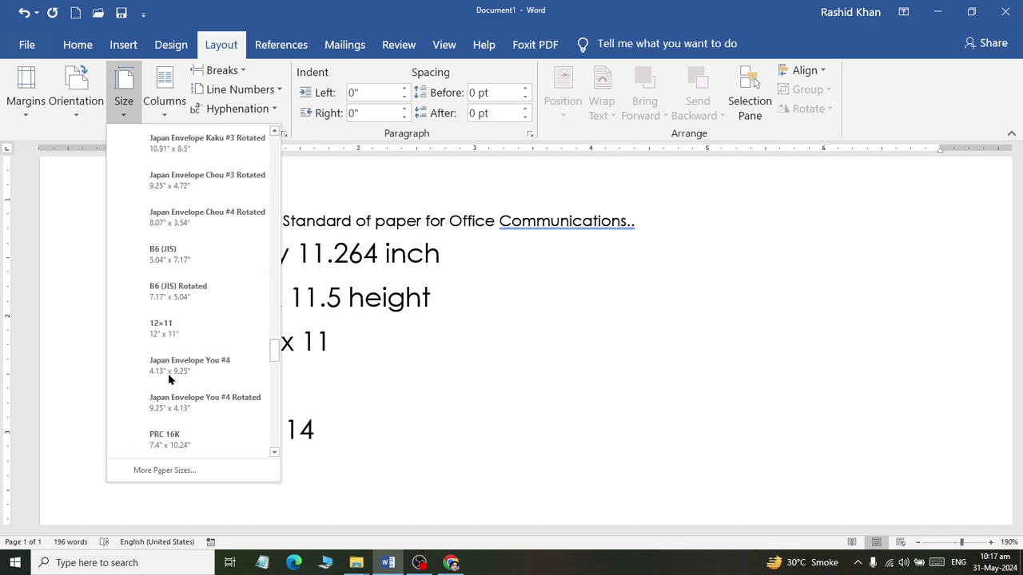
{"action": "scroll", "coordinate": [168, 373], "scroll_direction": "down", "scroll_amount": 5}
{"action": "scroll", "coordinate": [168, 373], "scroll_direction": "up", "scroll_amount": 10}
{"action": "scroll", "coordinate": [168, 373], "scroll_direction": "up", "scroll_amount": 10}
{"action": "scroll", "coordinate": [168, 373], "scroll_direction": "up", "scroll_amount": 10}
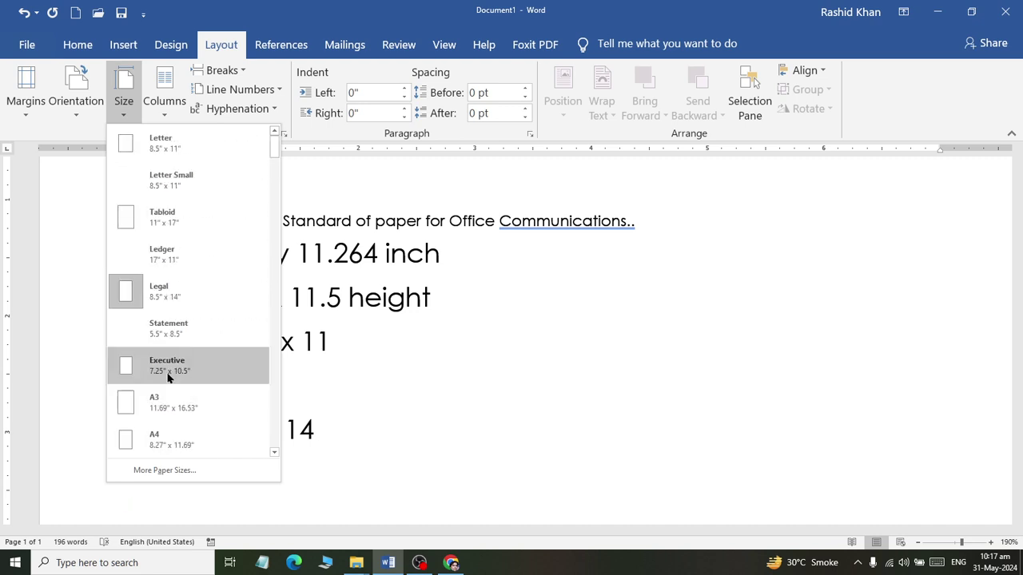
{"action": "left_click", "coordinate": [190, 433]}
{"action": "scroll", "coordinate": [203, 356], "scroll_direction": "down", "scroll_amount": 5}
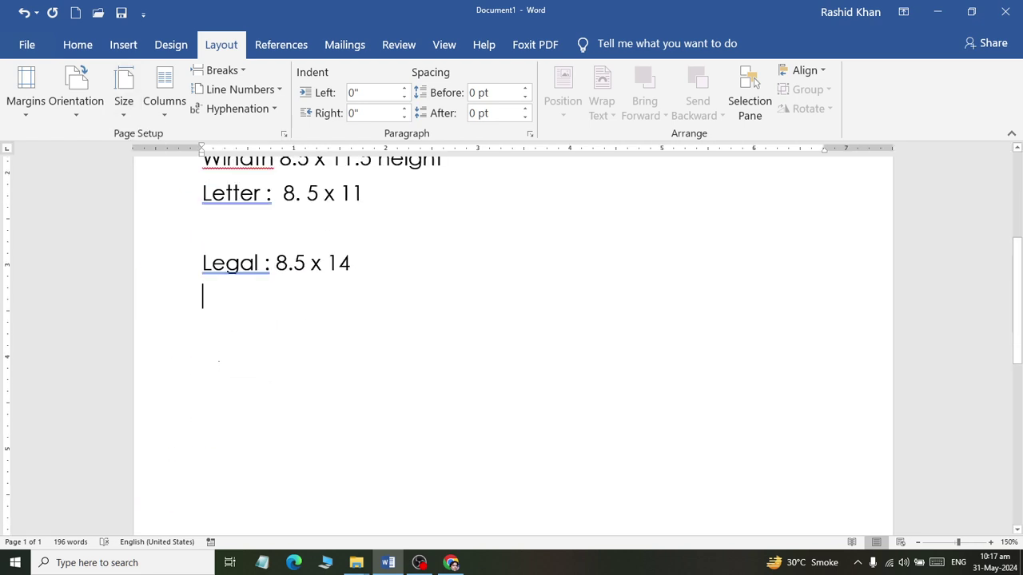
{"action": "scroll", "coordinate": [214, 369], "scroll_direction": "down", "scroll_amount": 6}
{"action": "scroll", "coordinate": [214, 370], "scroll_direction": "down", "scroll_amount": 3}
{"action": "scroll", "coordinate": [215, 370], "scroll_direction": "down", "scroll_amount": 1}
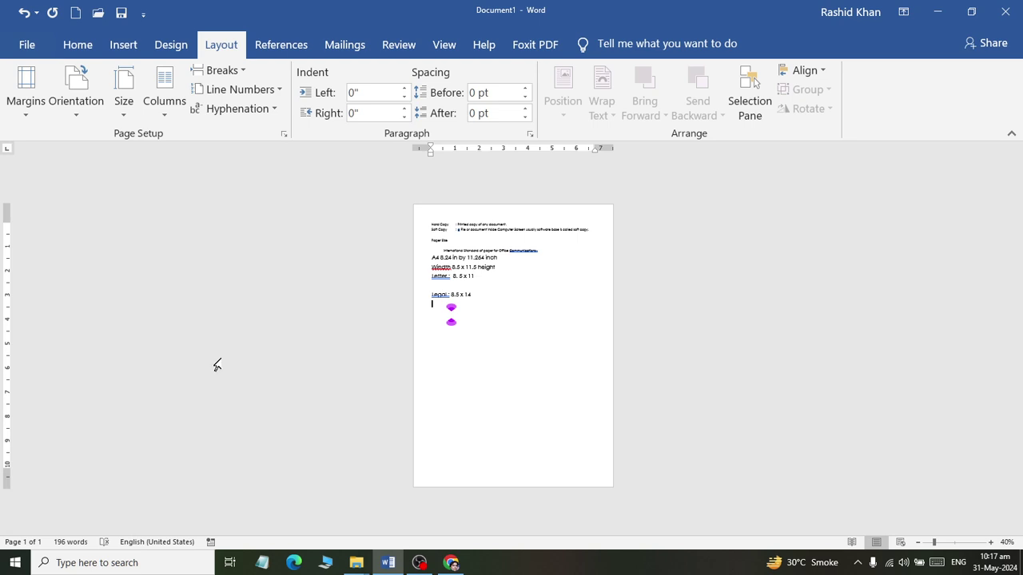
Step: Try the Ledger and then Letter Small page sizes
{"action": "left_click", "coordinate": [123, 103]}
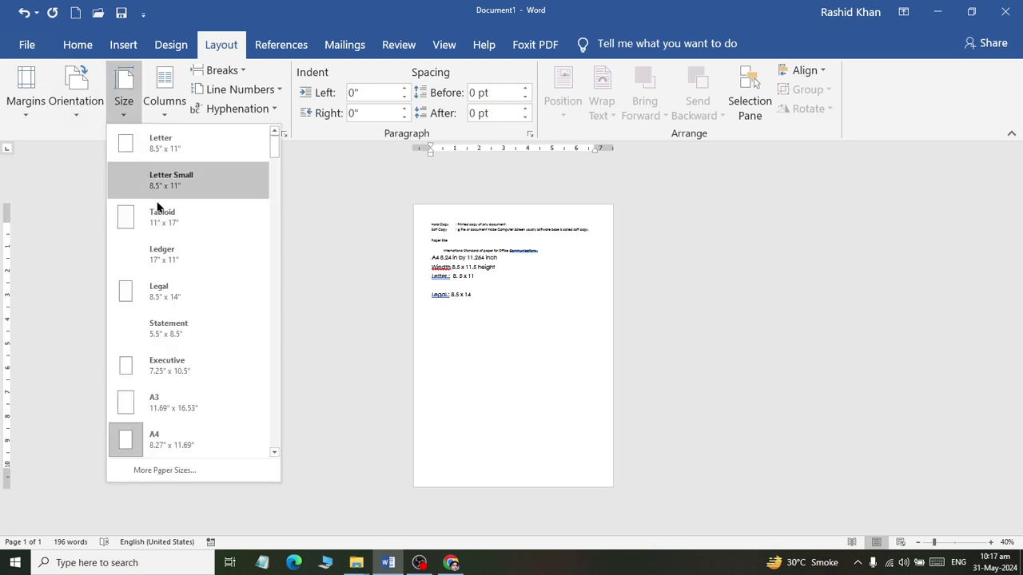
{"action": "left_click", "coordinate": [198, 273]}
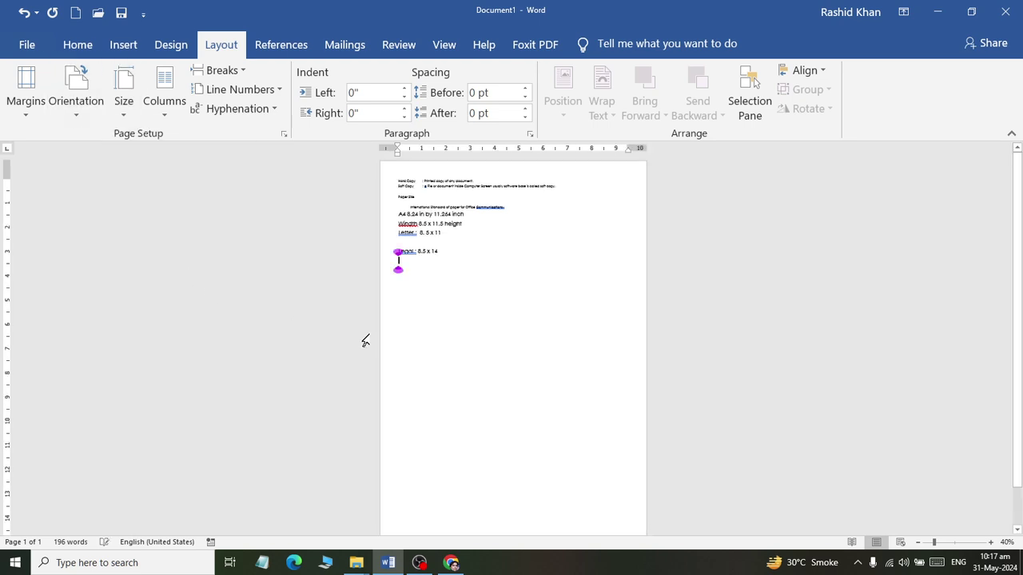
{"action": "scroll", "coordinate": [545, 189], "scroll_direction": "down", "scroll_amount": 2}
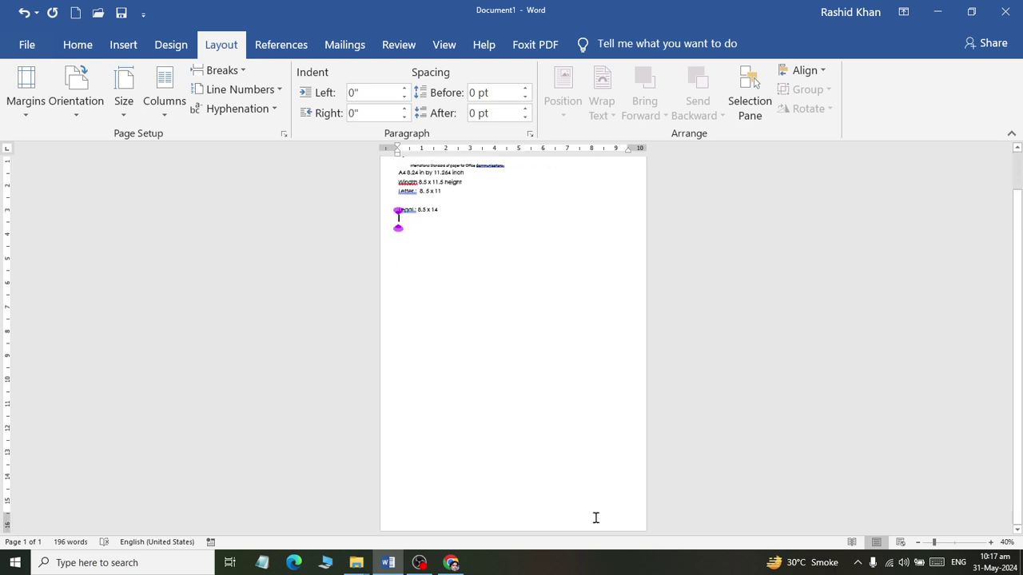
{"action": "scroll", "coordinate": [596, 516], "scroll_direction": "up", "scroll_amount": 2}
{"action": "left_click", "coordinate": [123, 102]}
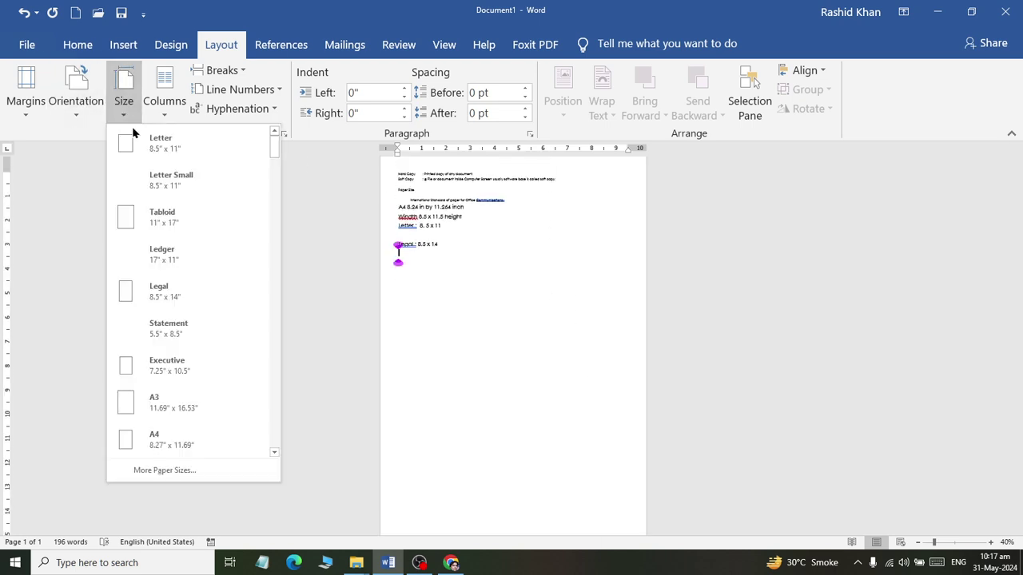
{"action": "left_click", "coordinate": [171, 192]}
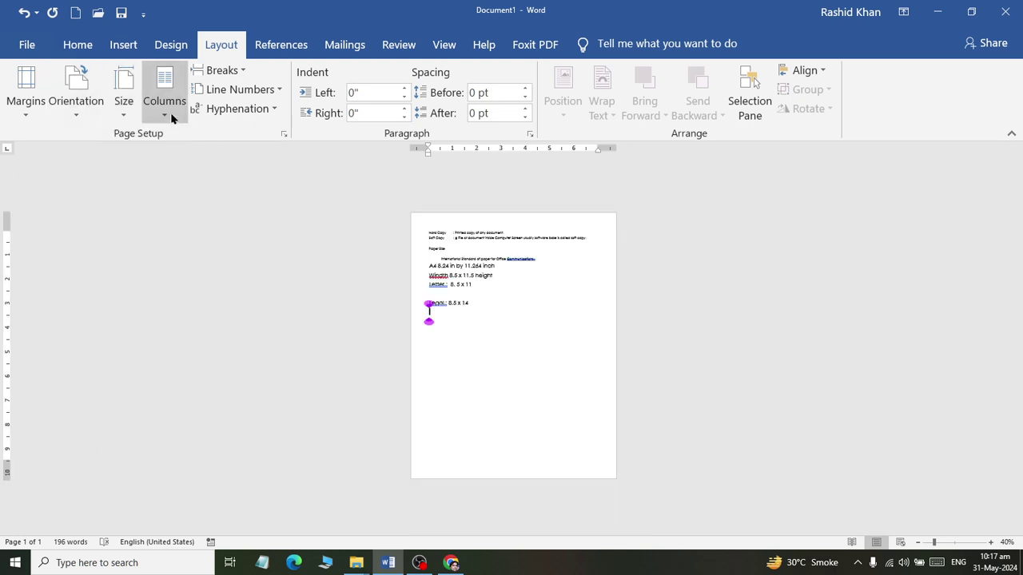
Step: Glance at the column layouts, set the page back to A4, and return to Chrome
{"action": "left_click", "coordinate": [129, 98]}
{"action": "left_click", "coordinate": [144, 146]}
{"action": "left_click", "coordinate": [148, 88]}
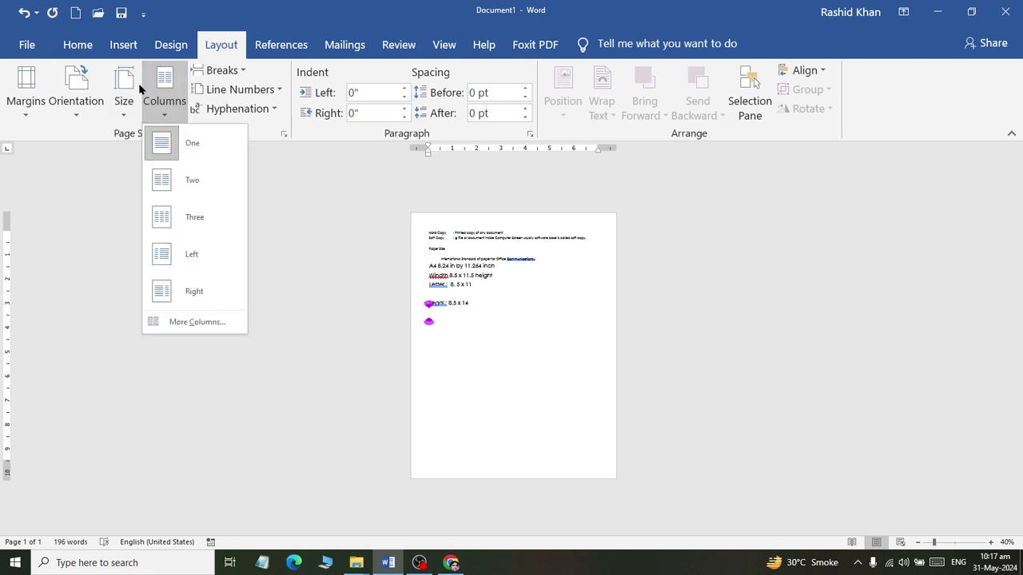
{"action": "left_click", "coordinate": [127, 91]}
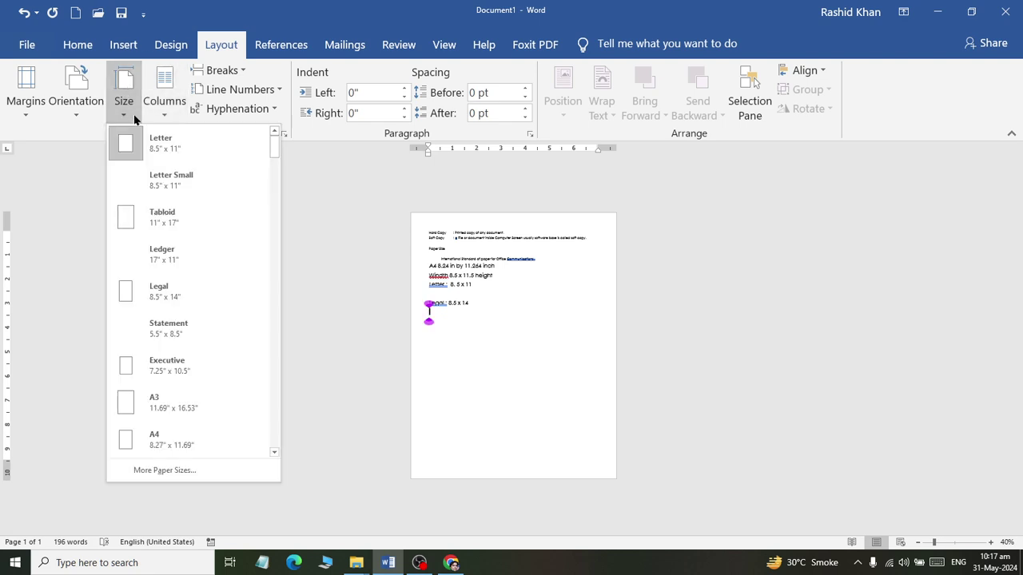
{"action": "left_click", "coordinate": [174, 439]}
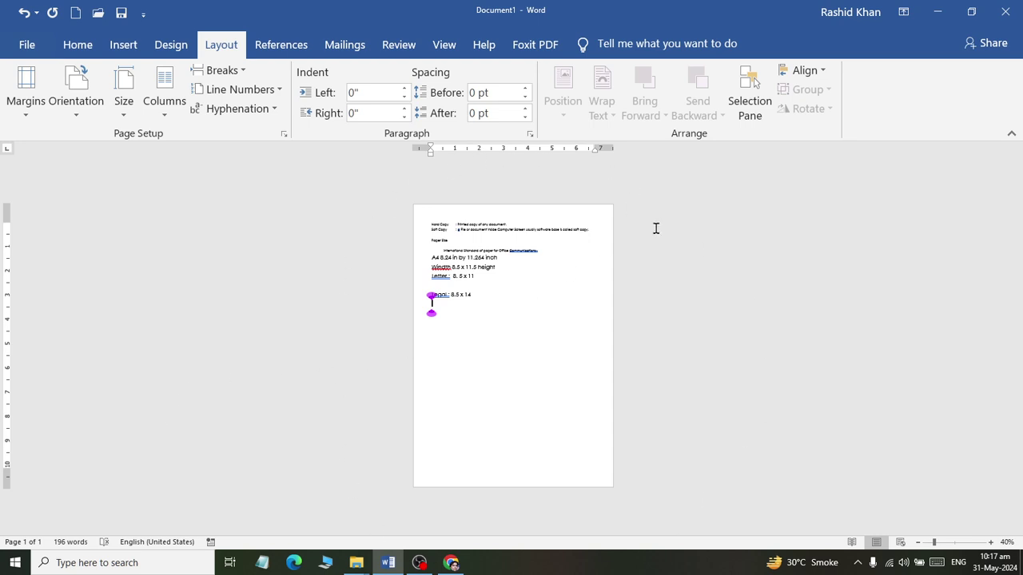
{"action": "left_click", "coordinate": [451, 562]}
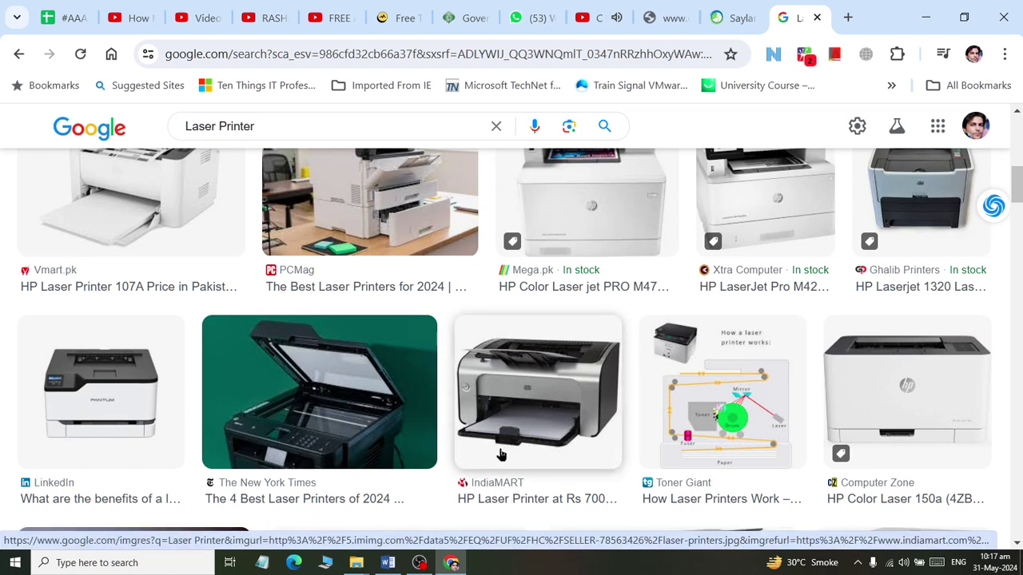
{"action": "left_click", "coordinate": [387, 563]}
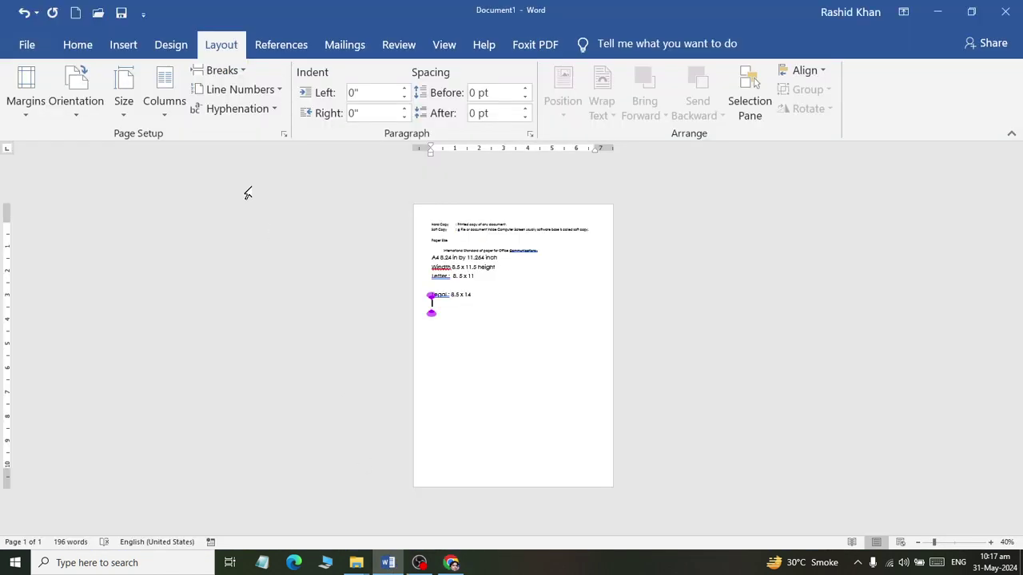
{"action": "left_click", "coordinate": [137, 114]}
{"action": "left_click", "coordinate": [162, 294]}
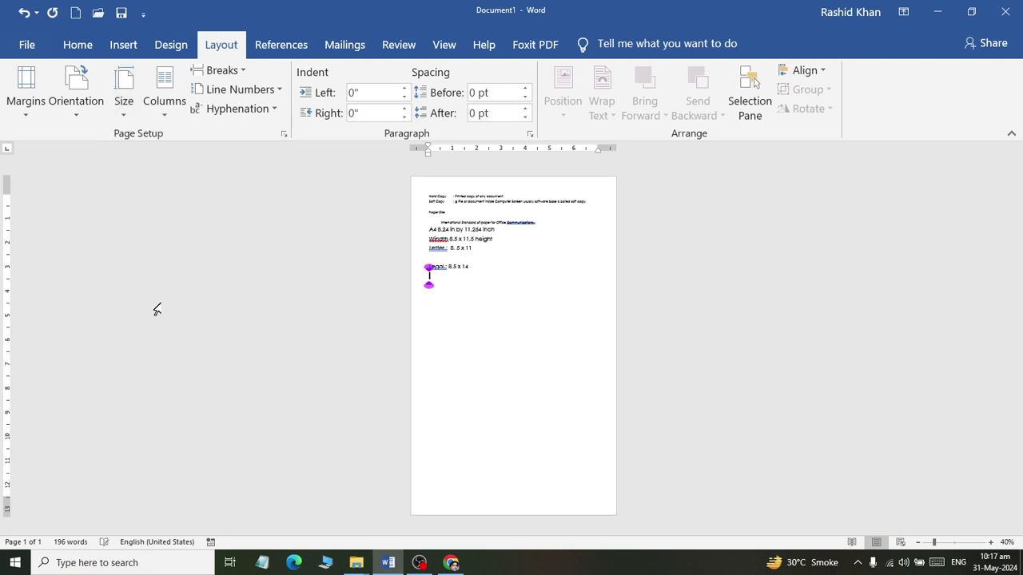
{"action": "left_click", "coordinate": [450, 562]}
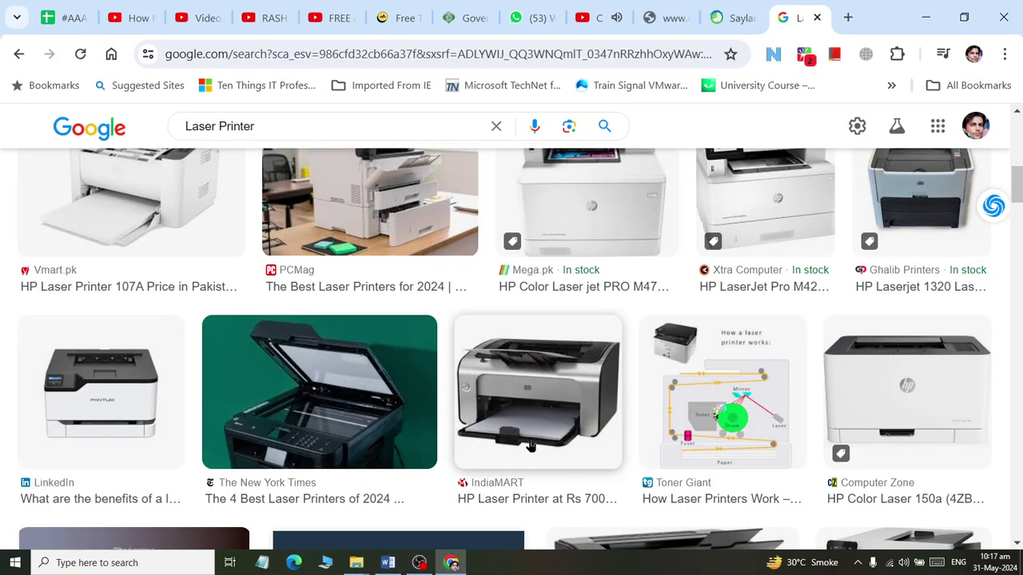
{"action": "left_click", "coordinate": [388, 562]}
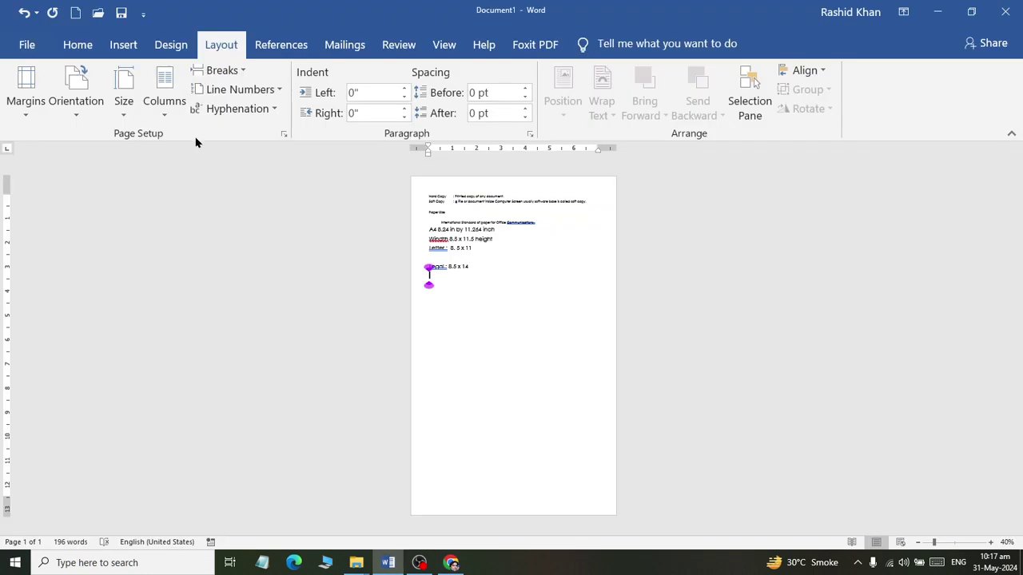
{"action": "left_click", "coordinate": [124, 100]}
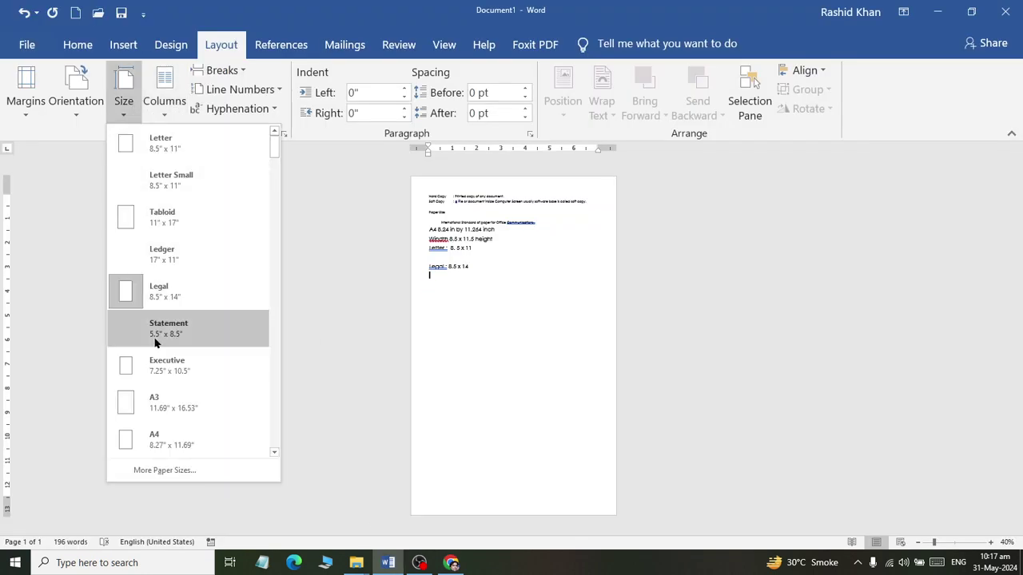
{"action": "left_click", "coordinate": [169, 452]}
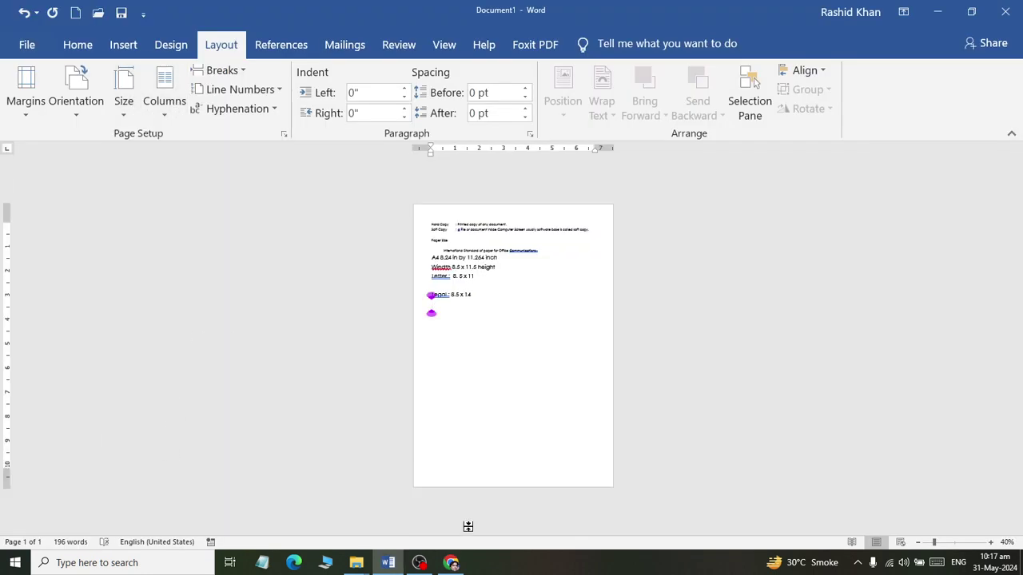
{"action": "left_click", "coordinate": [450, 562]}
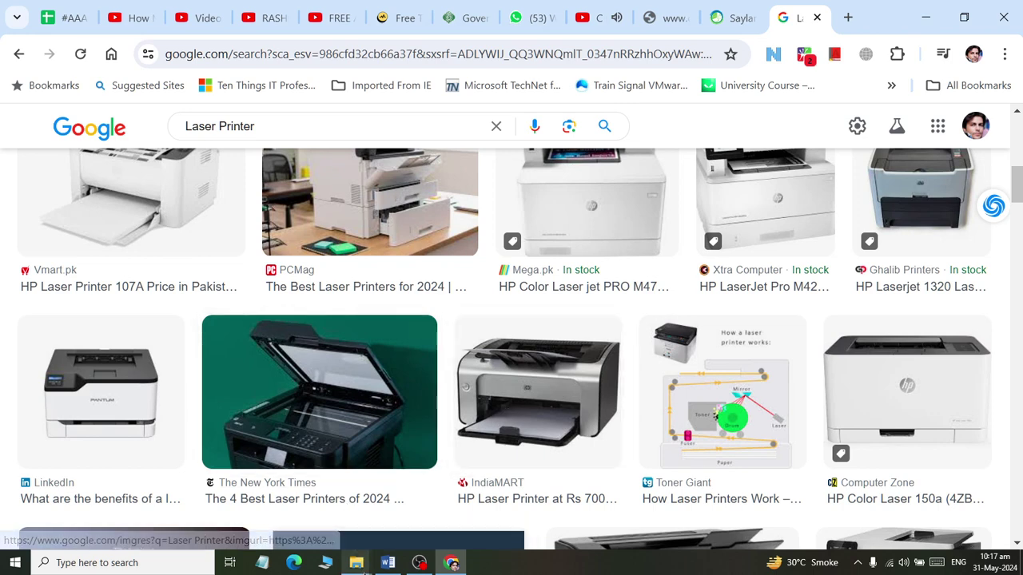
{"action": "left_click", "coordinate": [388, 563]}
{"action": "left_click", "coordinate": [124, 102]}
{"action": "left_click", "coordinate": [132, 142]}
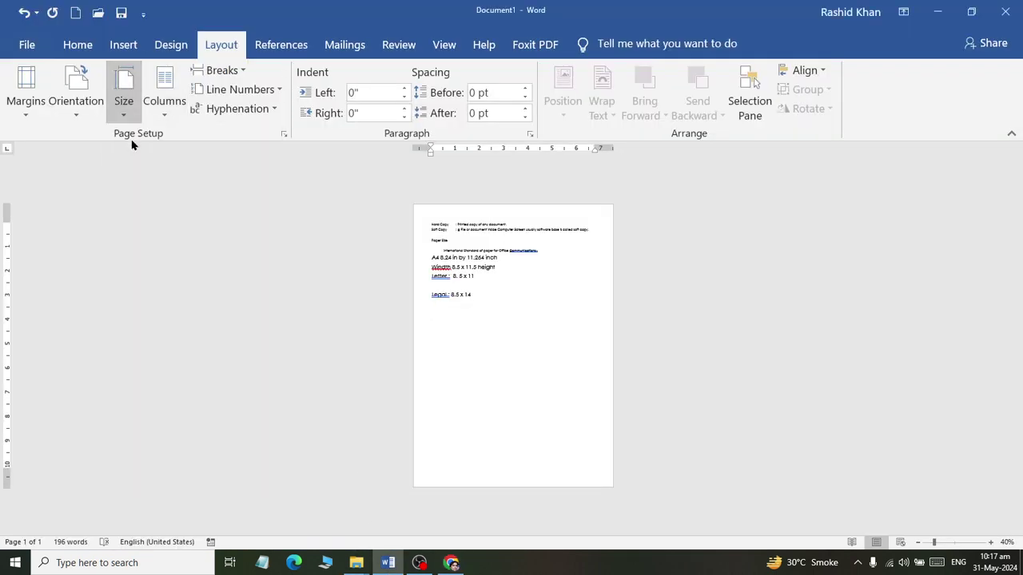
{"action": "left_click", "coordinate": [128, 100]}
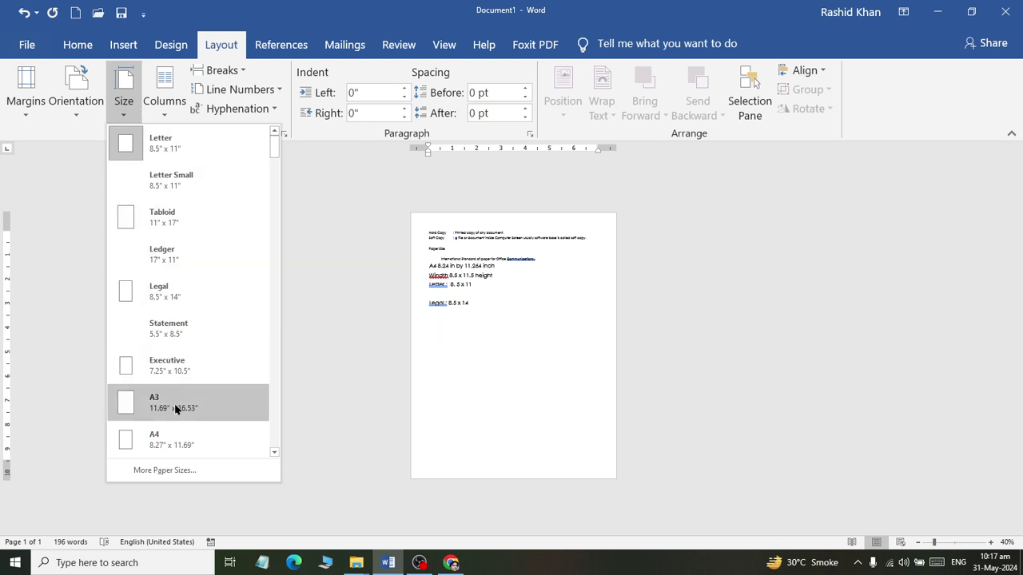
{"action": "left_click", "coordinate": [182, 444]}
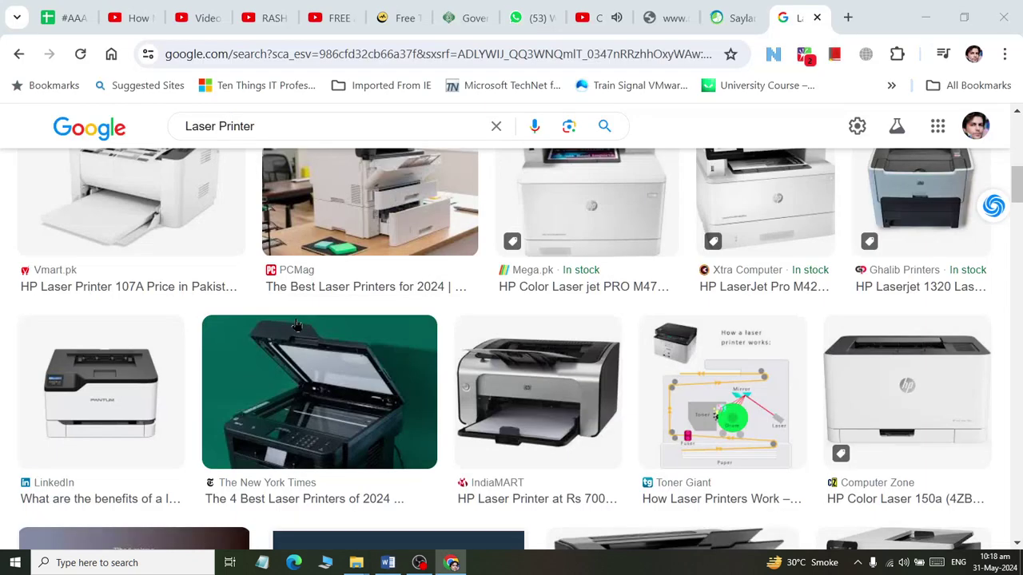
Step: Search Google for 'how to measure a paper size', view the image results, then return to Word
{"action": "left_click_drag", "start_coordinate": [280, 126], "coordinate": [68, 96]}
{"action": "type", "text": "how "}
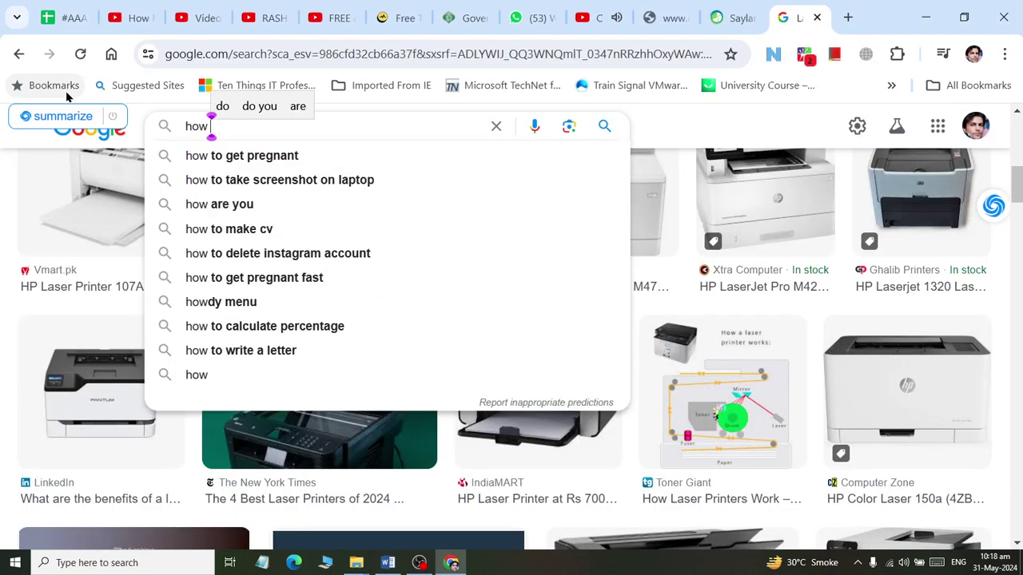
{"action": "type", "text": "to measure"}
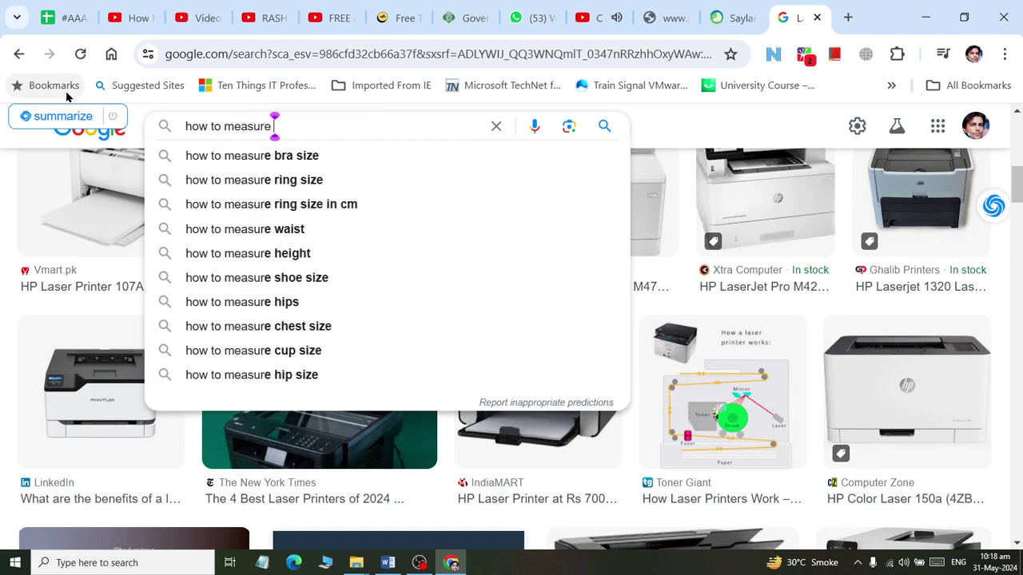
{"action": "type", "text": " a paper size"}
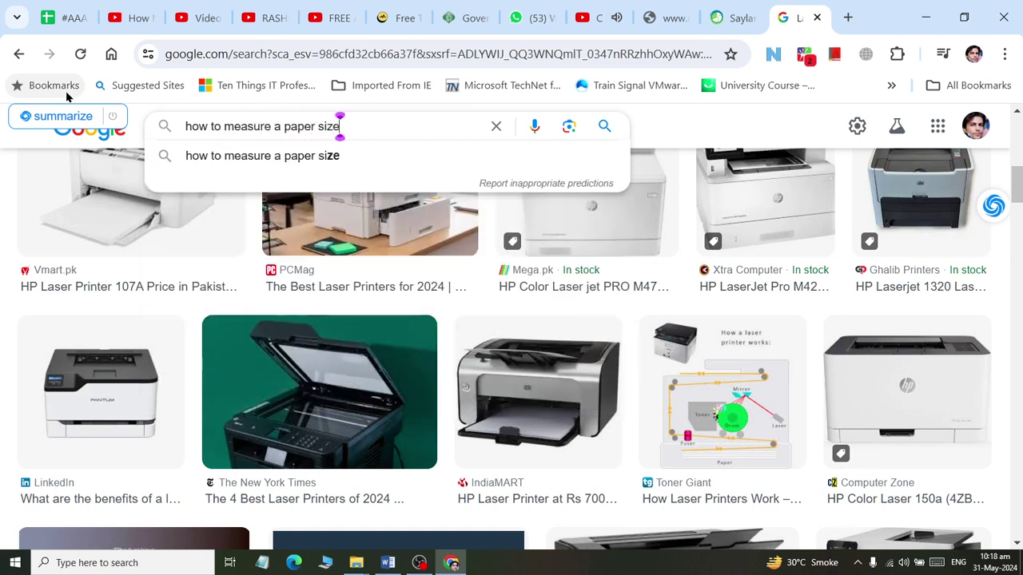
{"action": "key", "text": "Return"}
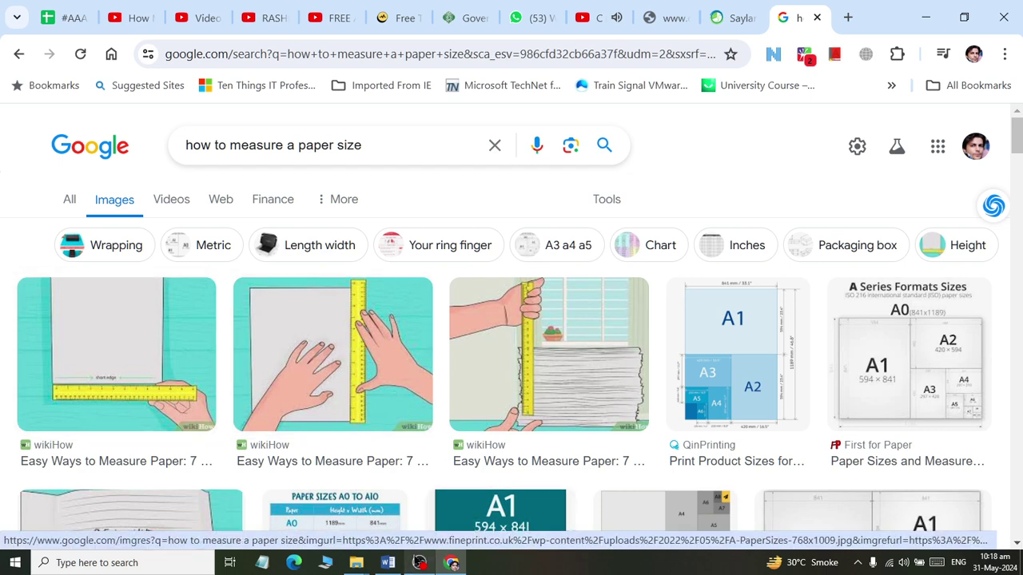
{"action": "left_click", "coordinate": [387, 562]}
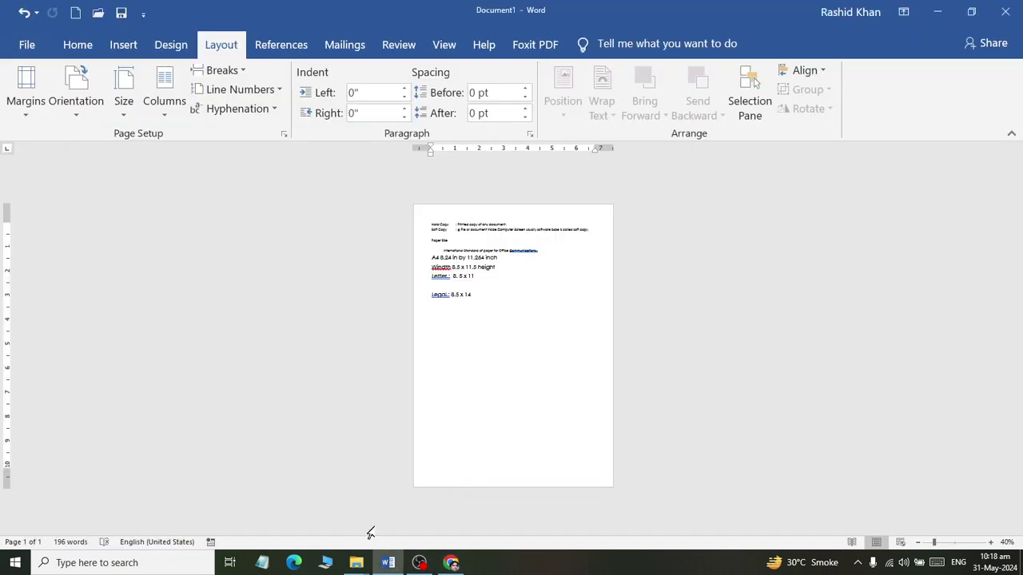
Step: Set a custom paper size of width 6 inches and height 8 inches via More Paper Sizes
{"action": "left_click", "coordinate": [123, 112]}
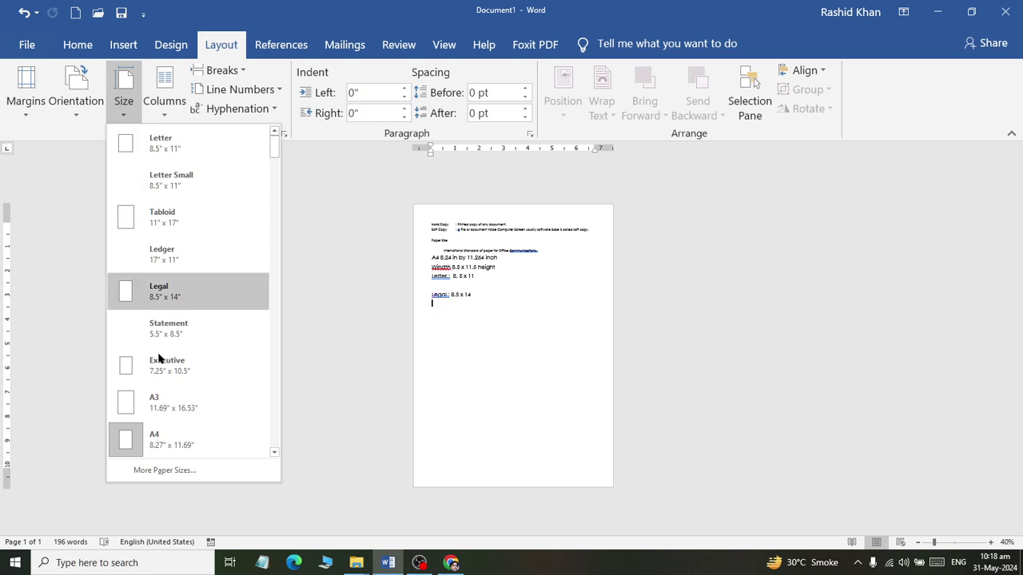
{"action": "left_click", "coordinate": [177, 477]}
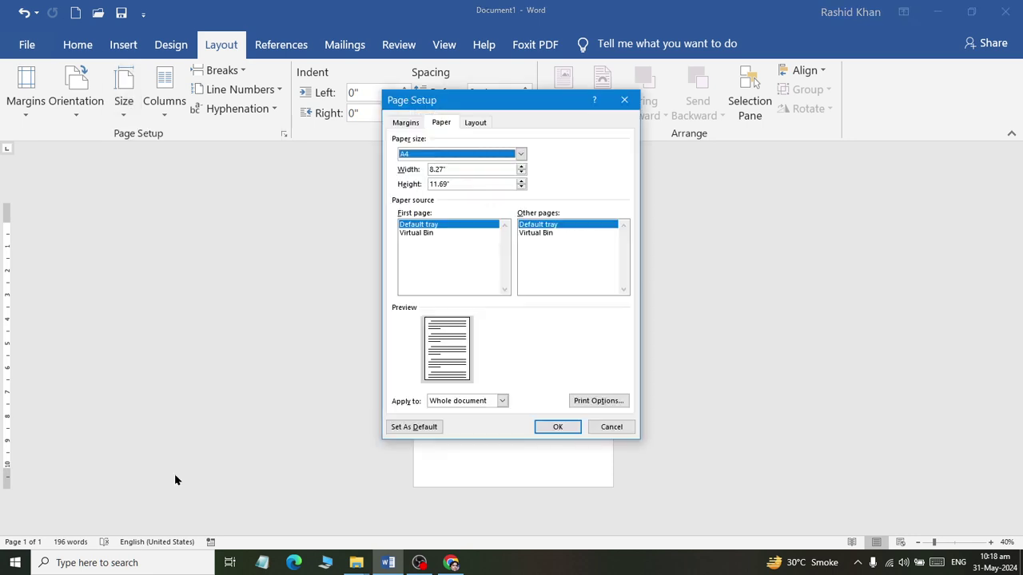
{"action": "left_click", "coordinate": [443, 124]}
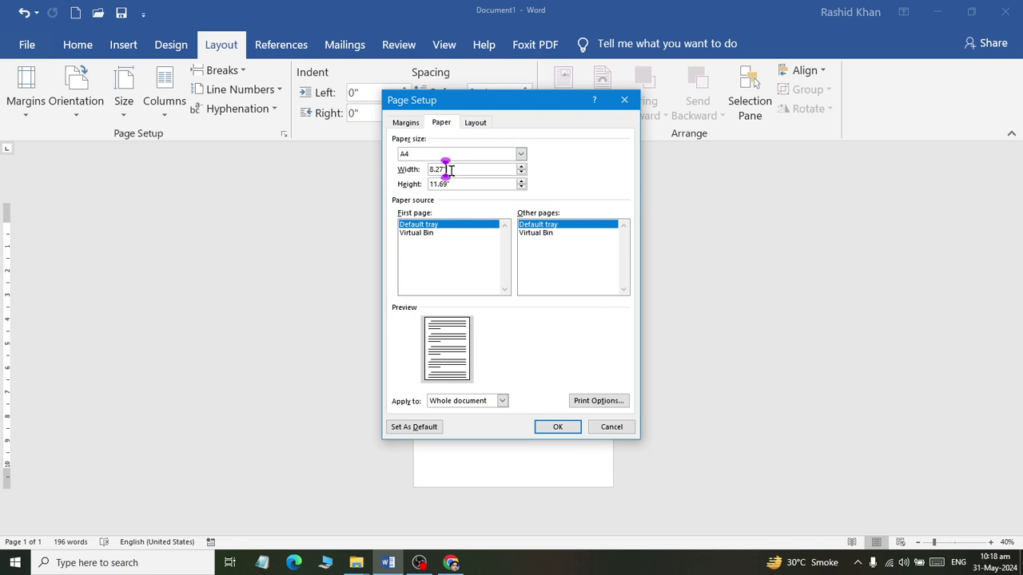
{"action": "left_click_drag", "start_coordinate": [457, 169], "coordinate": [362, 168]}
{"action": "type", "text": "6"}
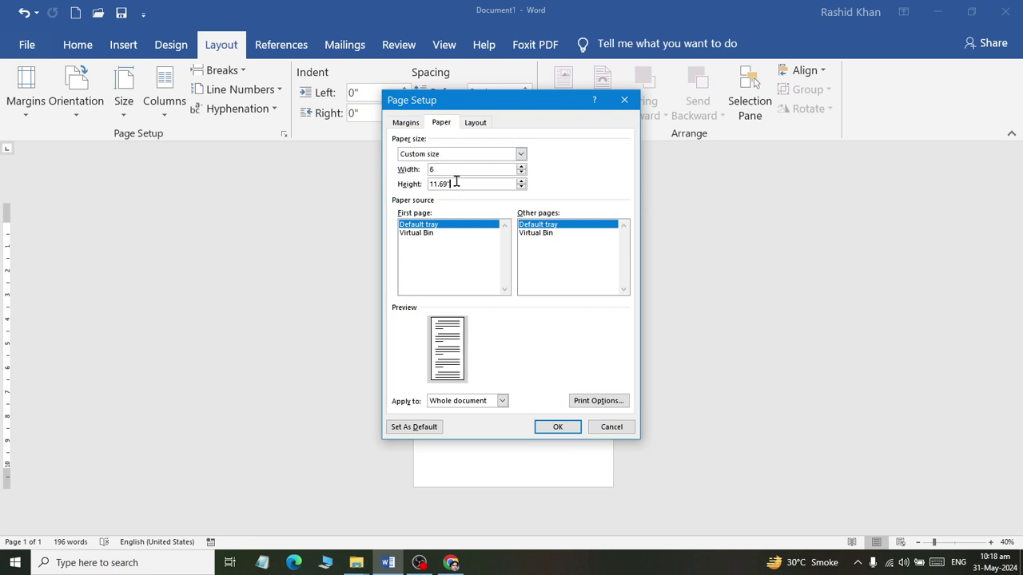
{"action": "left_click_drag", "start_coordinate": [461, 184], "coordinate": [366, 184]}
{"action": "type", "text": "8"}
{"action": "left_click", "coordinate": [551, 427]}
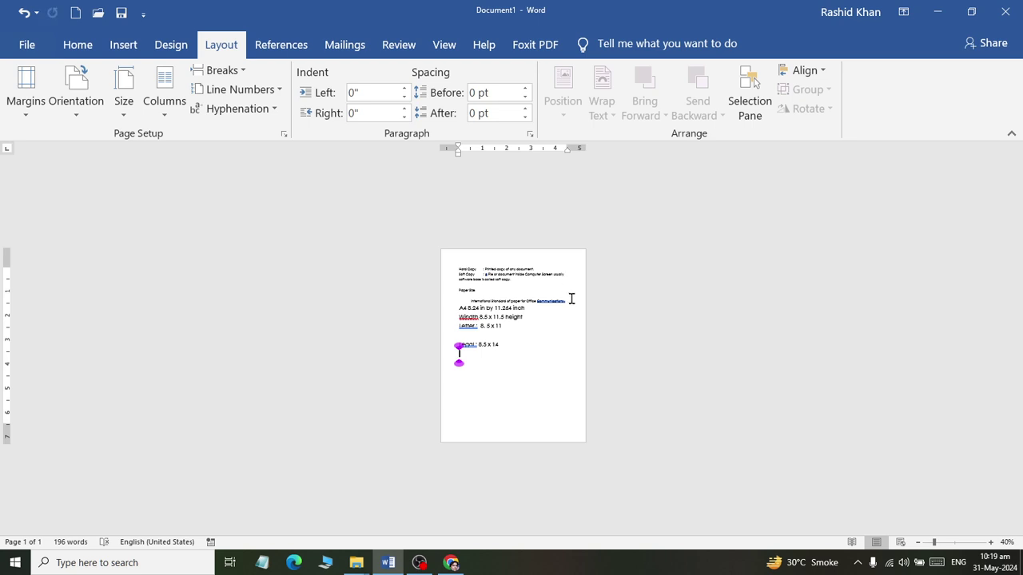
Step: Zoom the page to 140% and toggle the ruler off and back on from the View tab
{"action": "scroll", "coordinate": [595, 327], "scroll_direction": "up", "scroll_amount": 7}
{"action": "scroll", "coordinate": [595, 313], "scroll_direction": "up", "scroll_amount": 3}
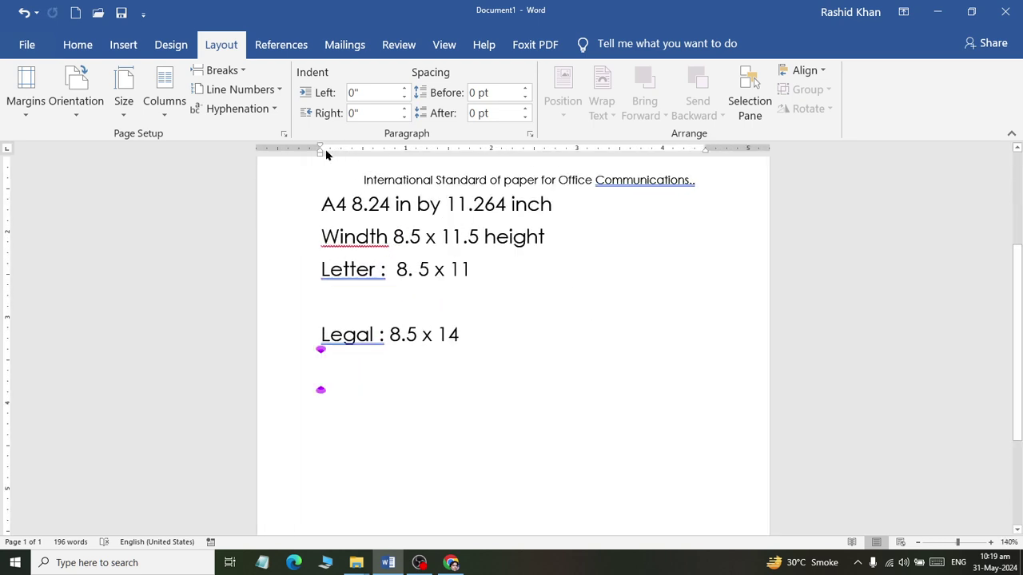
{"action": "left_click", "coordinate": [449, 44]}
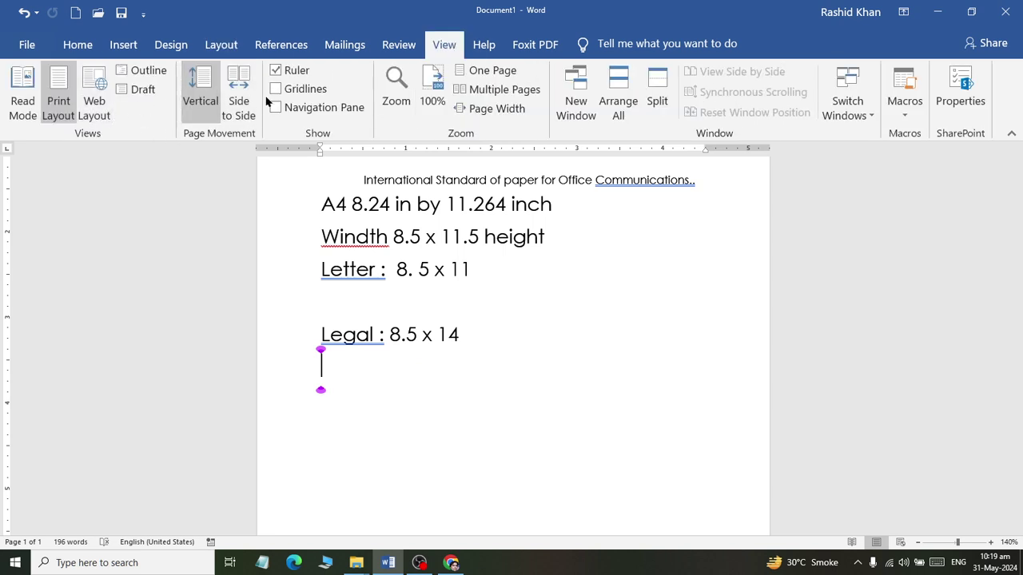
{"action": "left_click", "coordinate": [276, 71]}
{"action": "left_click", "coordinate": [276, 71]}
{"action": "scroll", "coordinate": [880, 435], "scroll_direction": "down", "scroll_amount": 1}
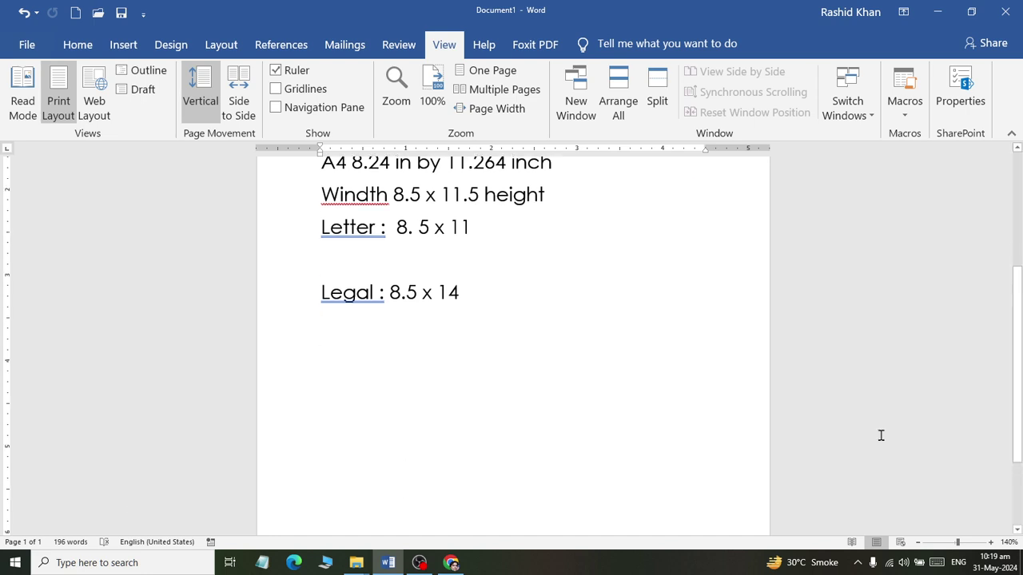
{"action": "scroll", "coordinate": [1013, 436], "scroll_direction": "down", "scroll_amount": 3}
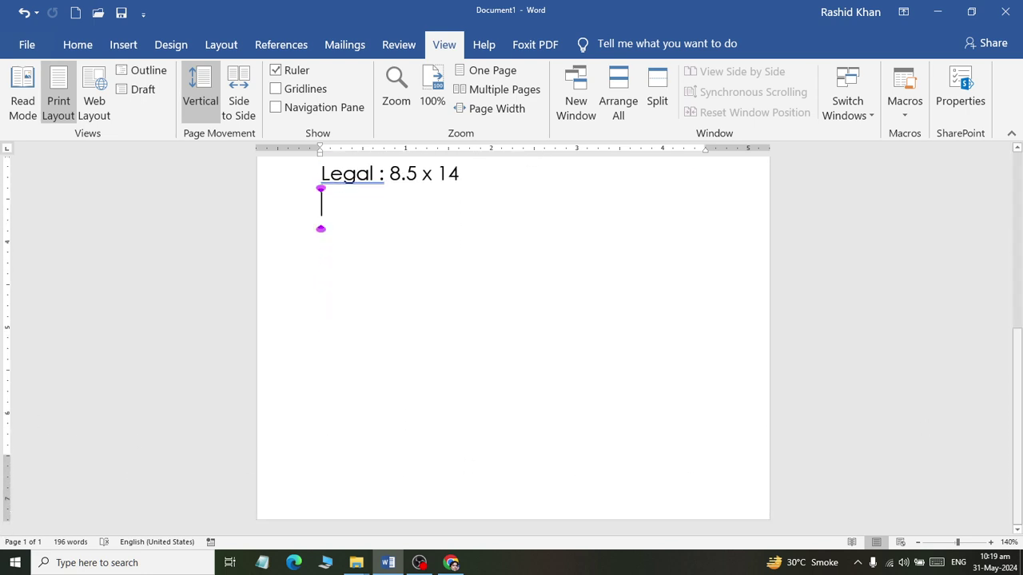
{"action": "scroll", "coordinate": [511, 344], "scroll_direction": "up", "scroll_amount": 2}
{"action": "scroll", "coordinate": [511, 343], "scroll_direction": "up", "scroll_amount": 6}
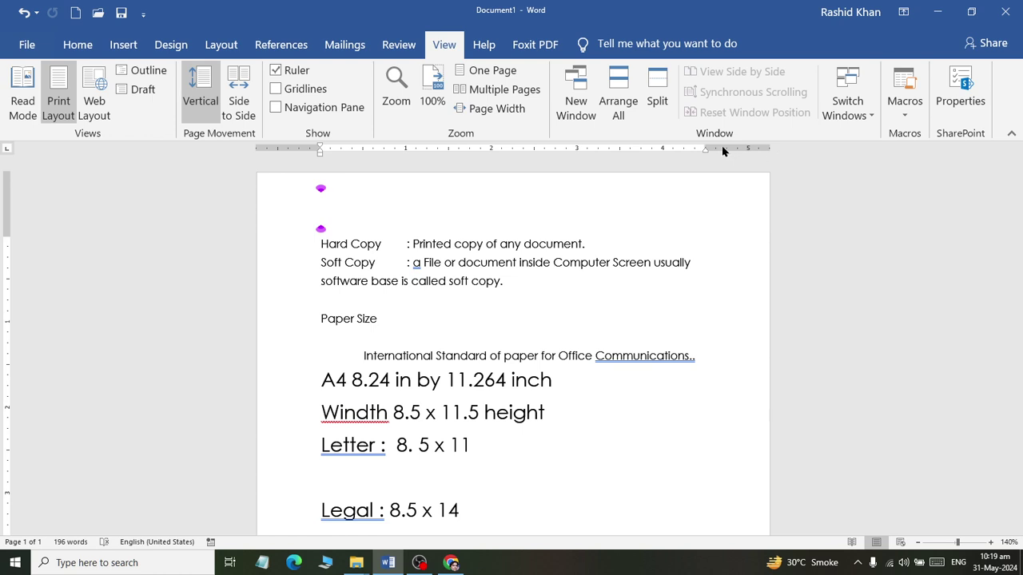
Step: Look over the Layout paper size list without changing it, then scroll to the Legal line
{"action": "left_click", "coordinate": [220, 44]}
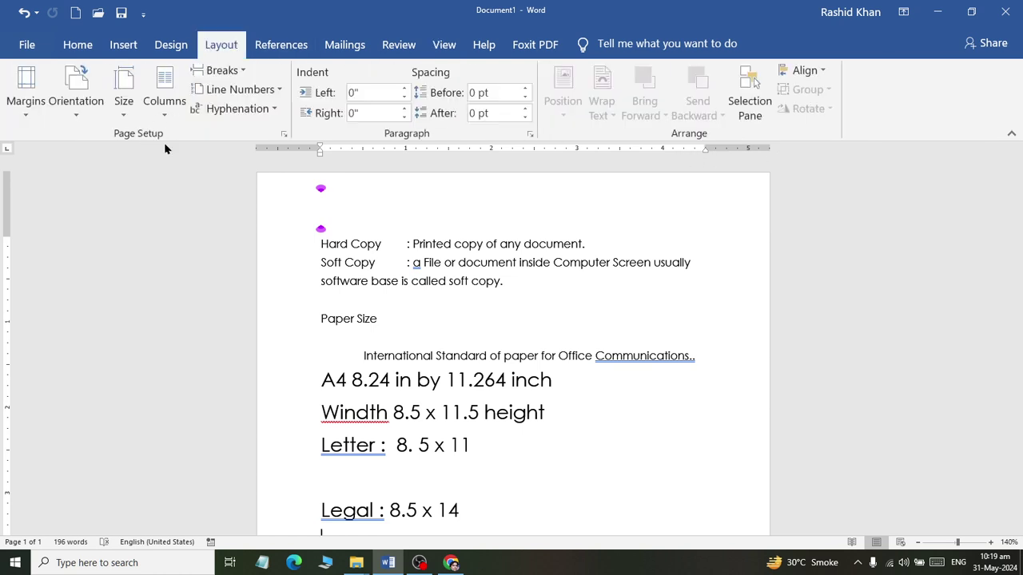
{"action": "left_click", "coordinate": [123, 92]}
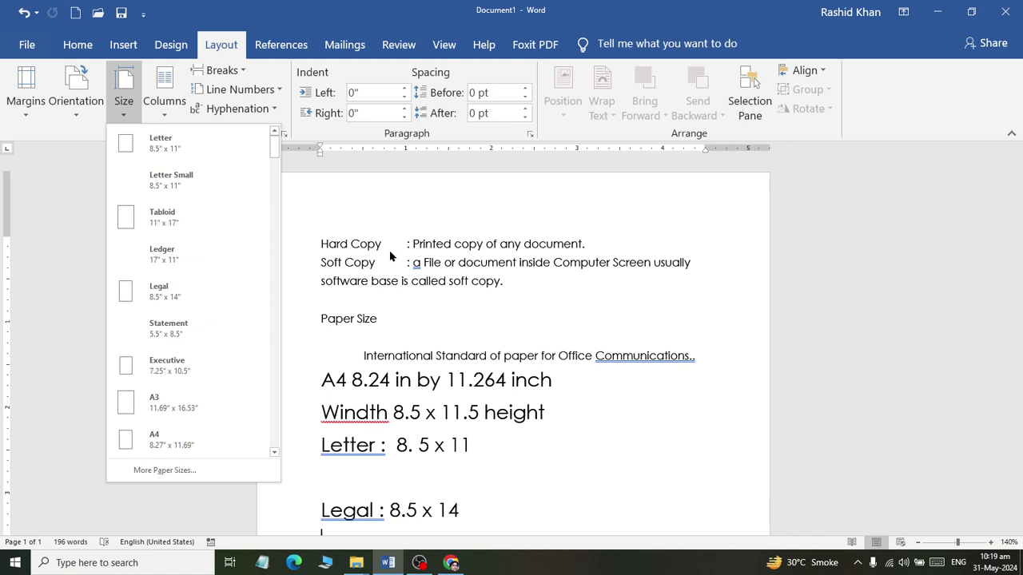
{"action": "left_click", "coordinate": [369, 251]}
{"action": "scroll", "coordinate": [410, 320], "scroll_direction": "down", "scroll_amount": 5}
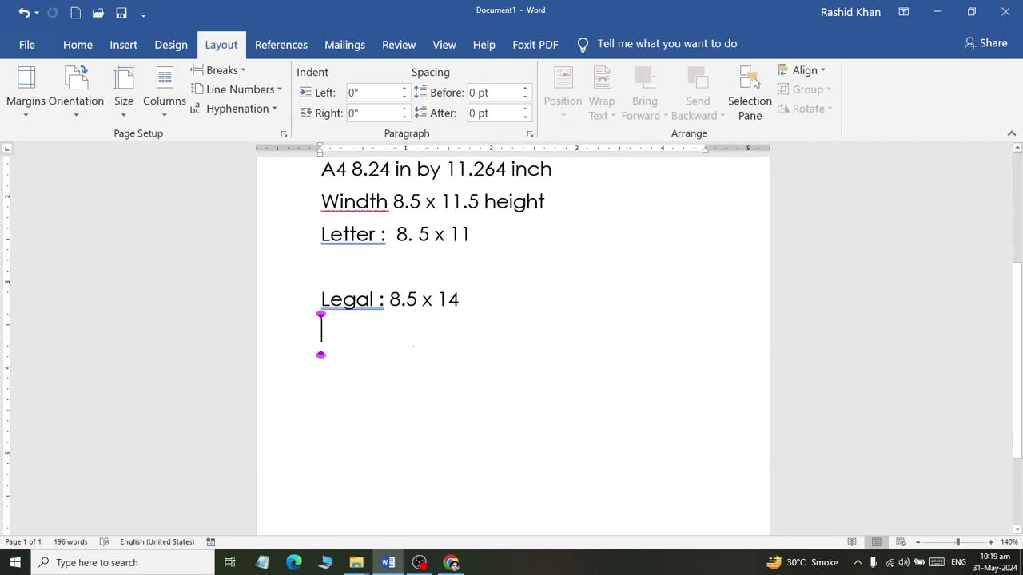
{"action": "scroll", "coordinate": [413, 346], "scroll_direction": "down", "scroll_amount": 1, "text": "ctrl"}
{"action": "scroll", "coordinate": [413, 346], "scroll_direction": "down", "scroll_amount": 1, "text": "ctrl"}
{"action": "scroll", "coordinate": [422, 324], "scroll_direction": "up", "scroll_amount": 2}
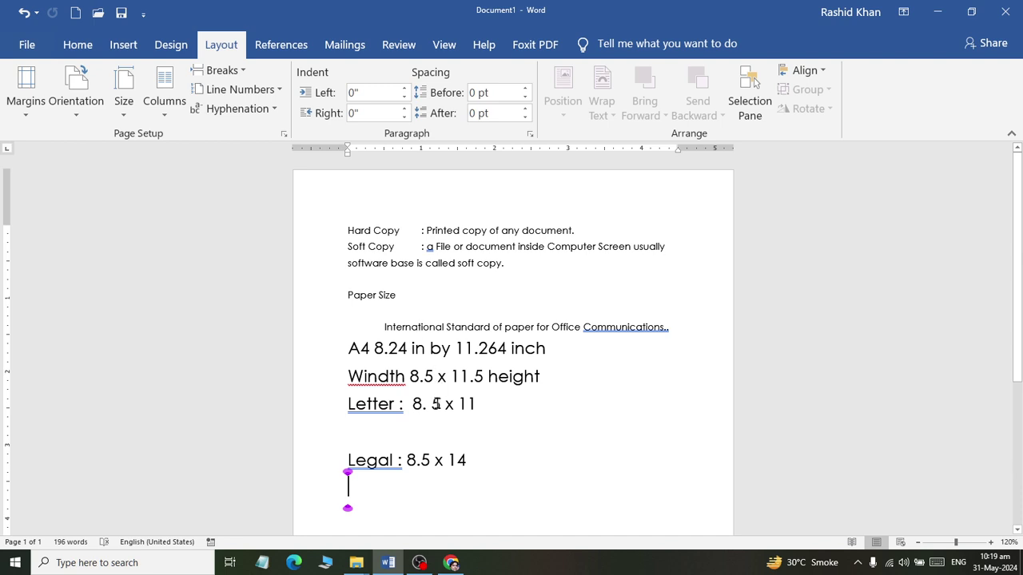
{"action": "scroll", "coordinate": [441, 393], "scroll_direction": "down", "scroll_amount": 1}
Step: Insert four paragraphs of sample text below Legal using =rand(4)
{"action": "type", "text": "=rand"}
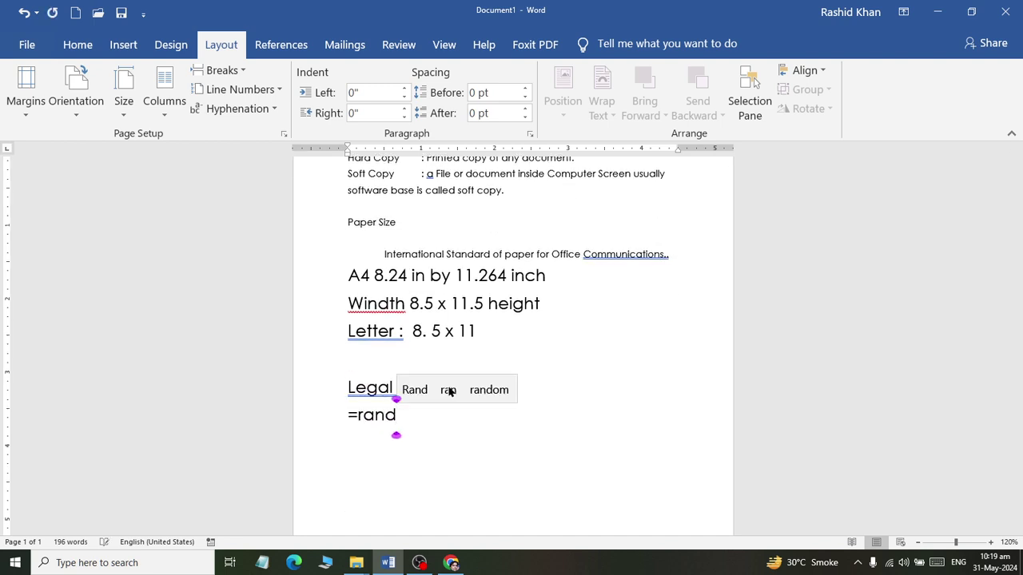
{"action": "type", "text": "(2"}
{"action": "key", "text": "BackSpace"}
{"action": "key", "text": "BackSpace"}
{"action": "type", "text": "(4)"}
{"action": "key", "text": "Return"}
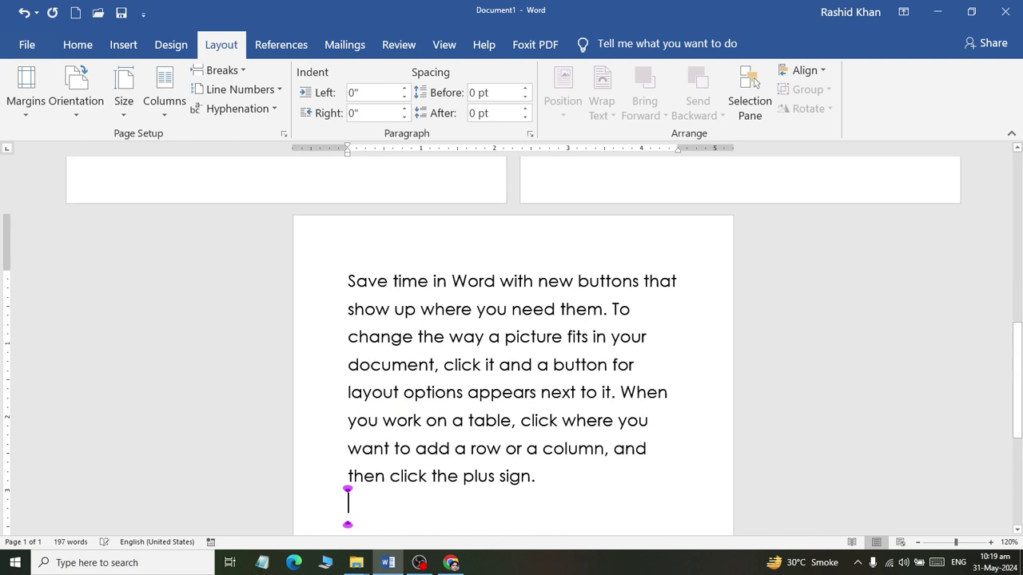
{"action": "scroll", "coordinate": [311, 467], "scroll_direction": "down", "scroll_amount": 5, "text": "ctrl"}
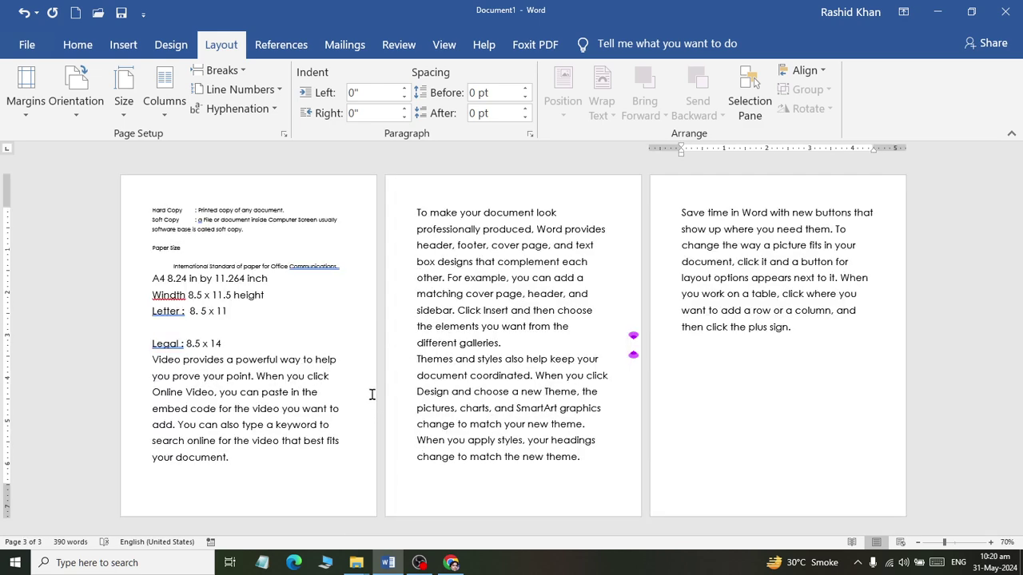
Step: Change the paper size to A4, then bring up the Laser Printer image results
{"action": "left_click", "coordinate": [123, 117]}
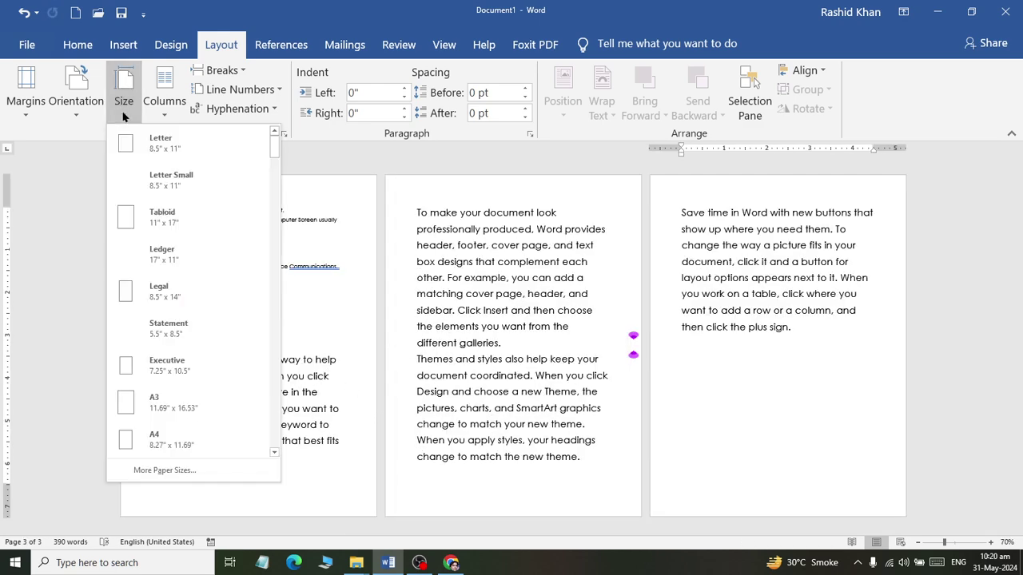
{"action": "left_click", "coordinate": [153, 444]}
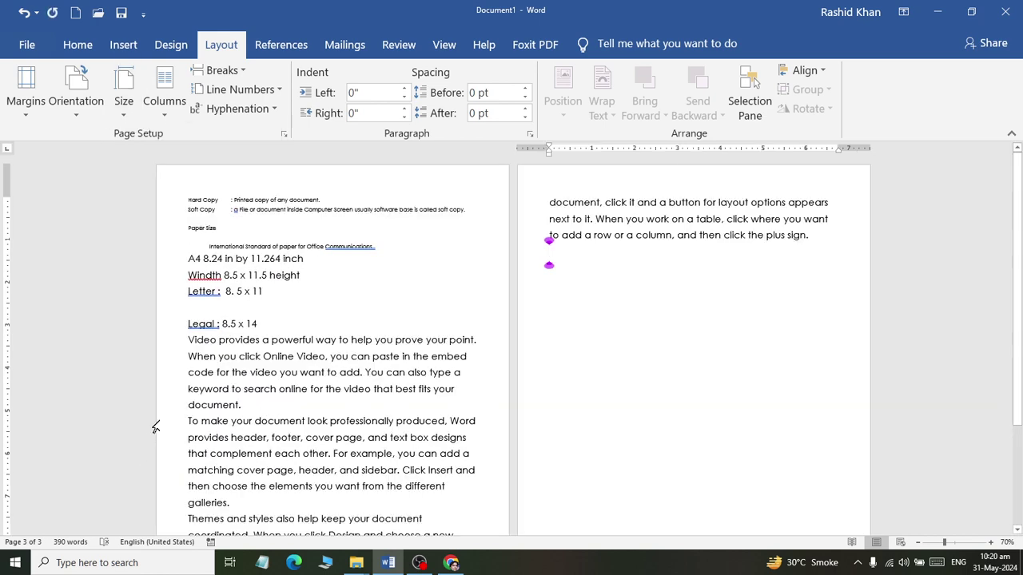
{"action": "scroll", "coordinate": [190, 303], "scroll_direction": "down", "scroll_amount": 2}
{"action": "scroll", "coordinate": [190, 304], "scroll_direction": "up", "scroll_amount": 2}
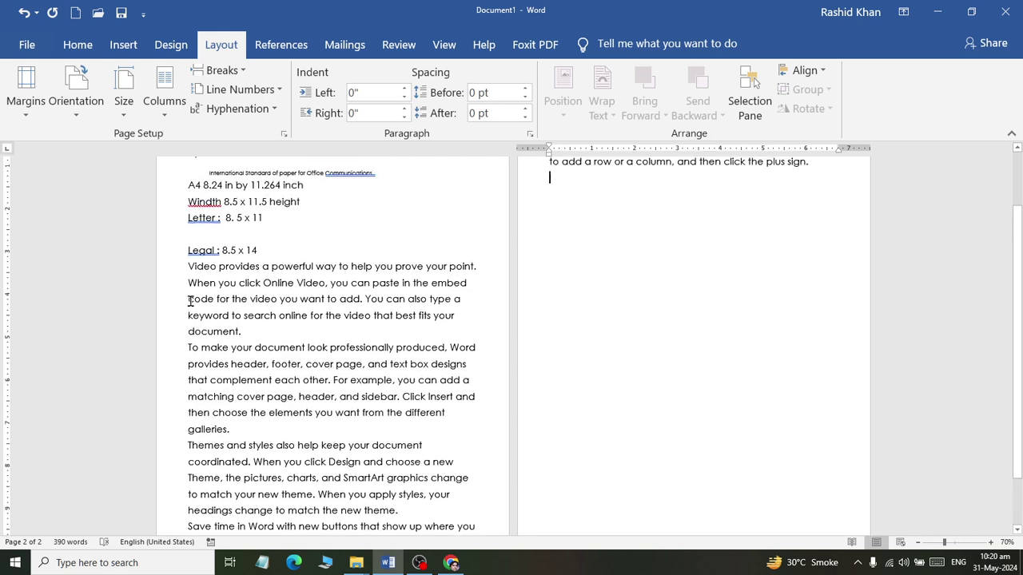
{"action": "scroll", "coordinate": [192, 312], "scroll_direction": "up", "scroll_amount": 2}
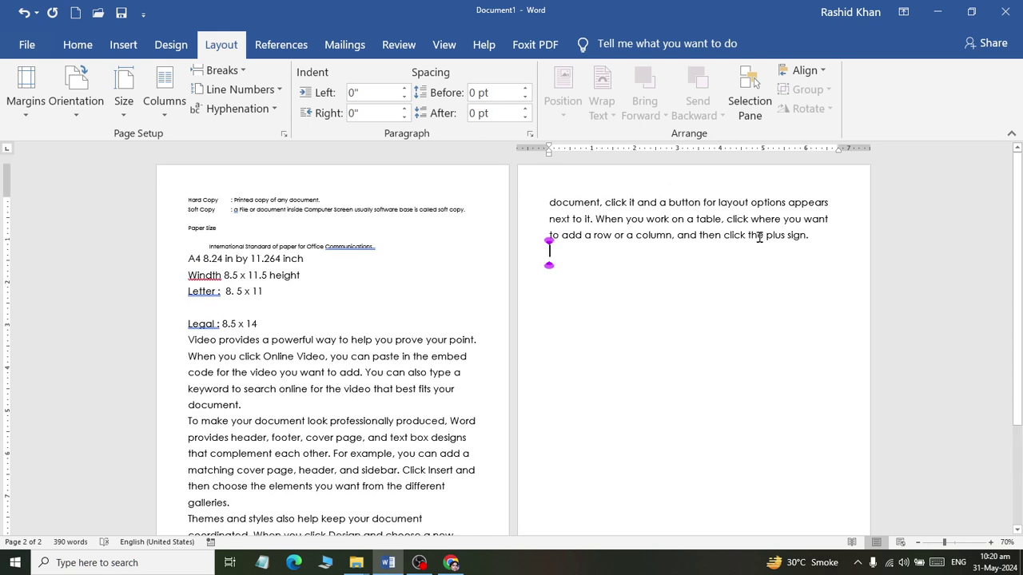
{"action": "scroll", "coordinate": [560, 271], "scroll_direction": "down", "scroll_amount": 3}
{"action": "scroll", "coordinate": [527, 278], "scroll_direction": "up", "scroll_amount": 1}
{"action": "scroll", "coordinate": [528, 278], "scroll_direction": "up", "scroll_amount": 2}
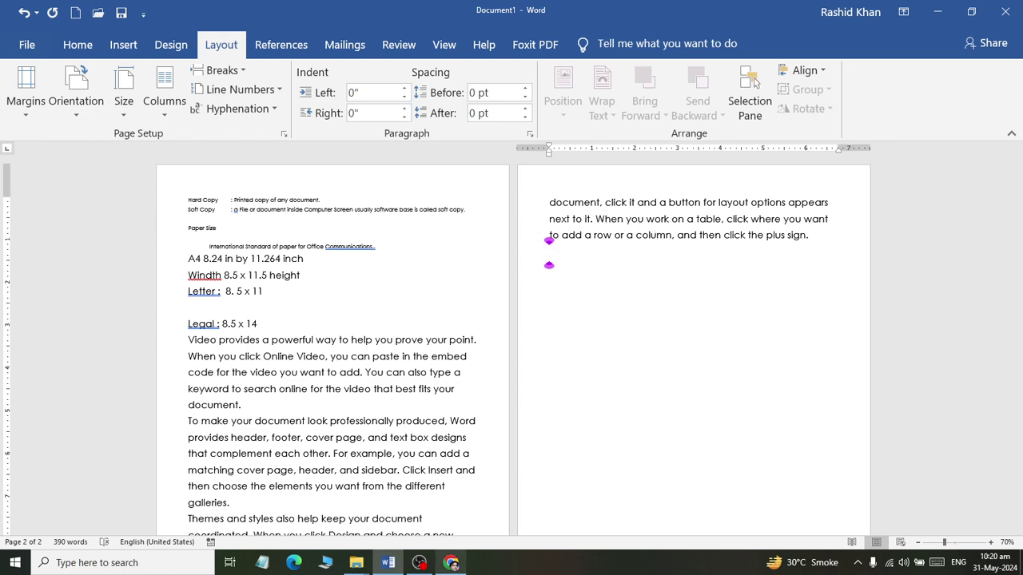
{"action": "left_click", "coordinate": [445, 564]}
Step: Go back to the Laser Printer image results, then return to the Word document
{"action": "left_click", "coordinate": [19, 53]}
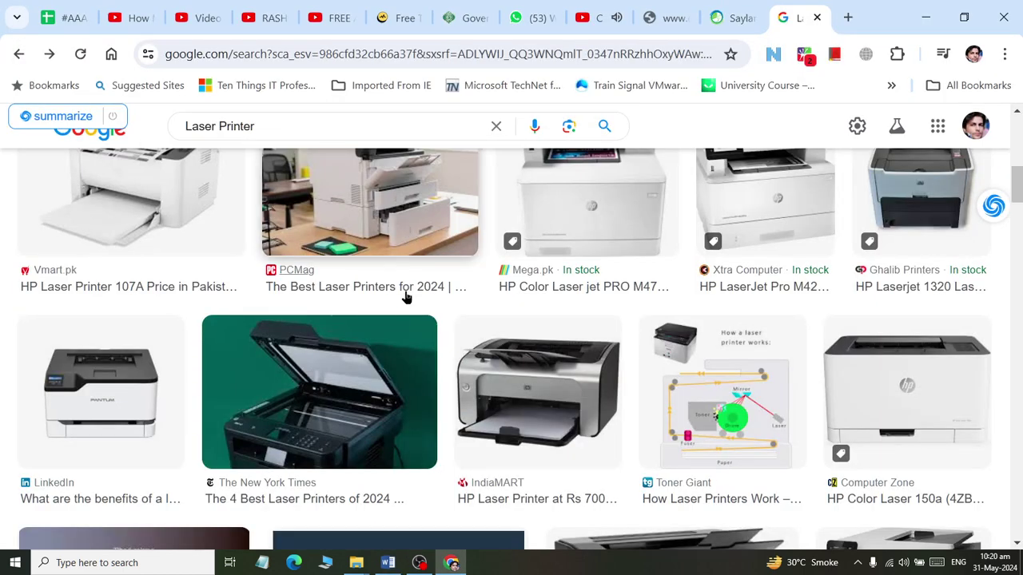
{"action": "left_click", "coordinate": [392, 564]}
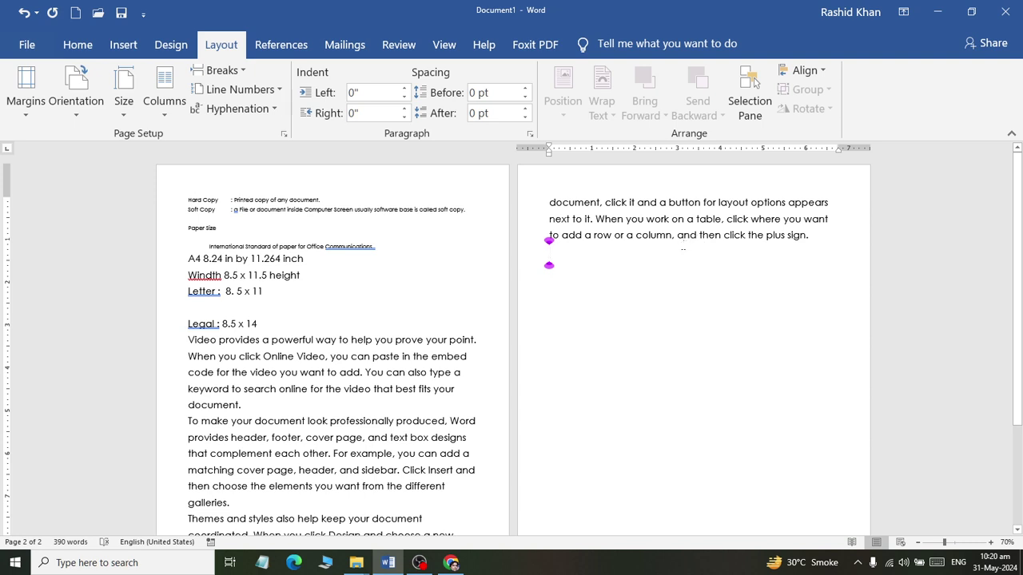
{"action": "left_click", "coordinate": [124, 100]}
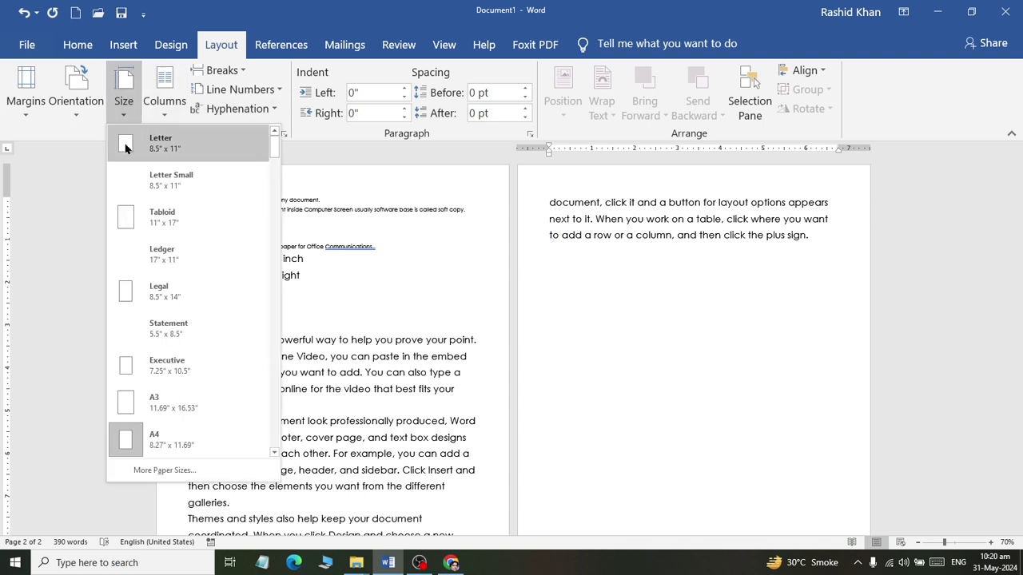
{"action": "left_click", "coordinate": [176, 292]}
{"action": "scroll", "coordinate": [512, 335], "scroll_direction": "down", "scroll_amount": 2}
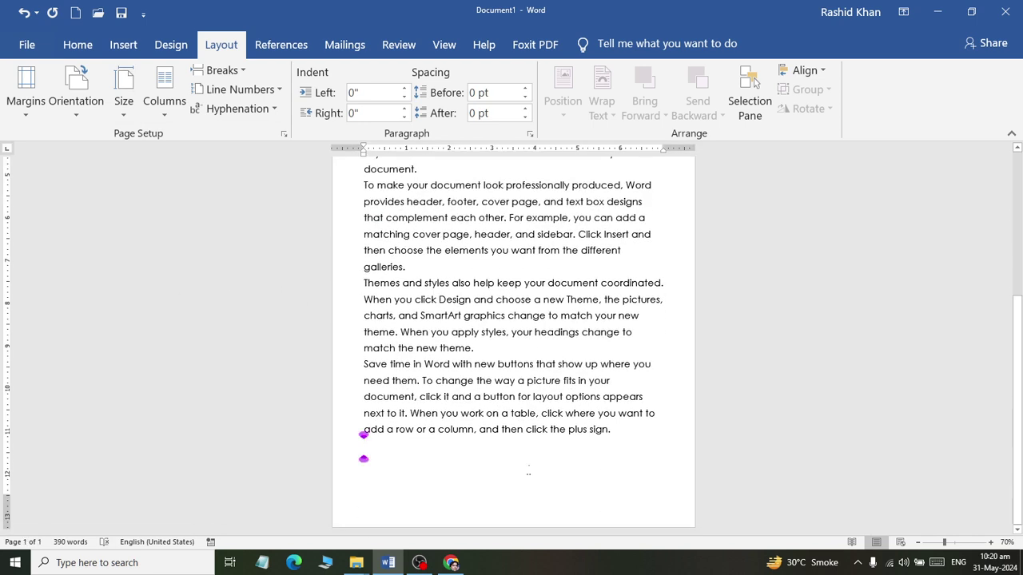
{"action": "left_click", "coordinate": [452, 488]}
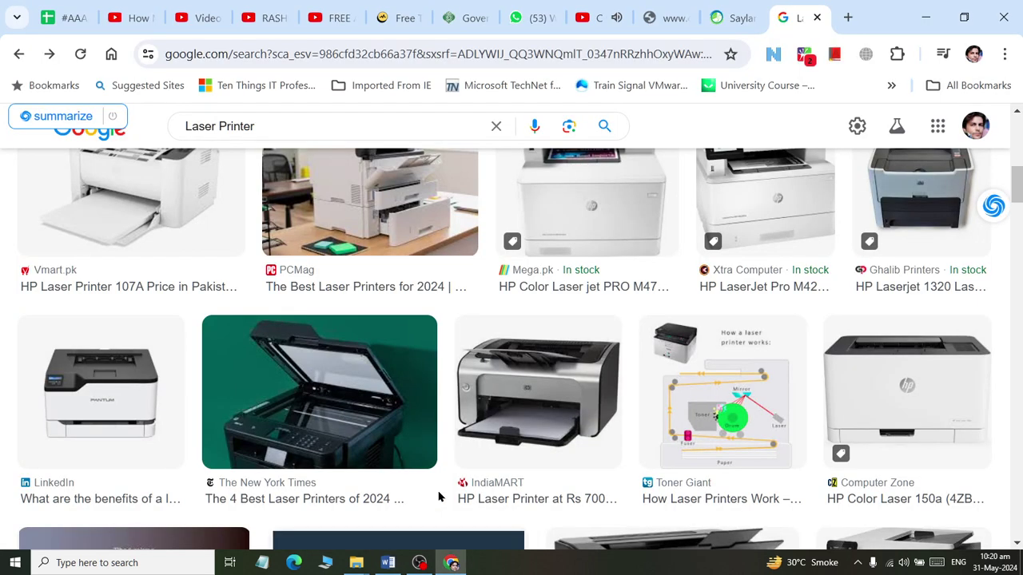
{"action": "left_click", "coordinate": [387, 563]}
{"action": "left_click", "coordinate": [451, 562]}
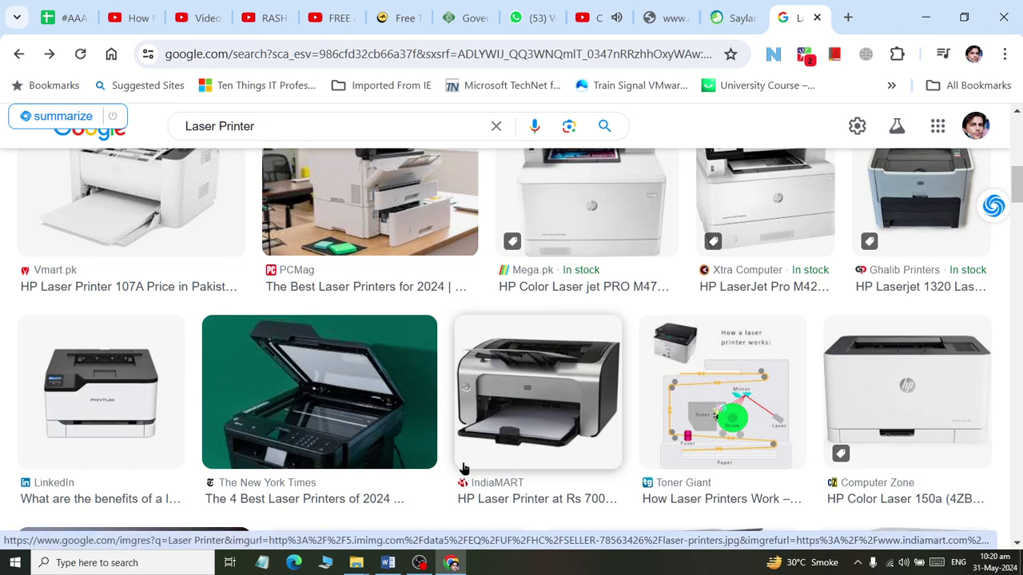
{"action": "key", "text": "alt+Tab"}
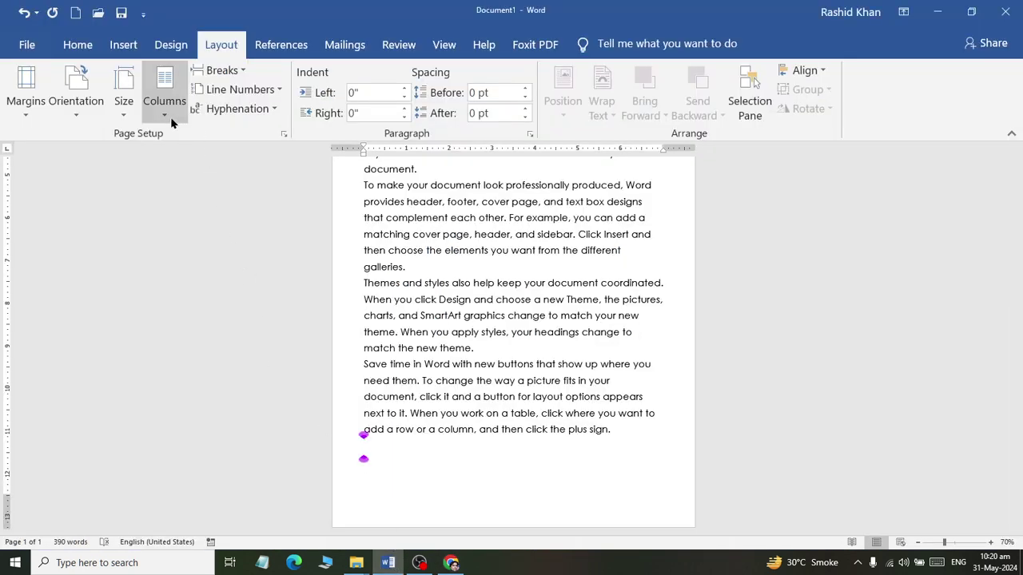
{"action": "left_click", "coordinate": [126, 99]}
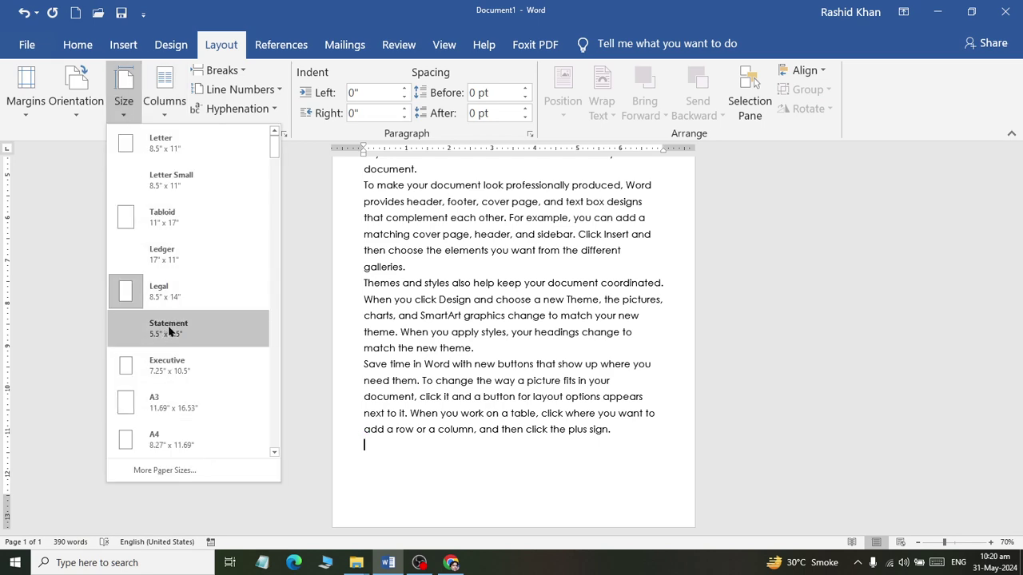
{"action": "left_click", "coordinate": [174, 444]}
{"action": "left_click", "coordinate": [451, 563]}
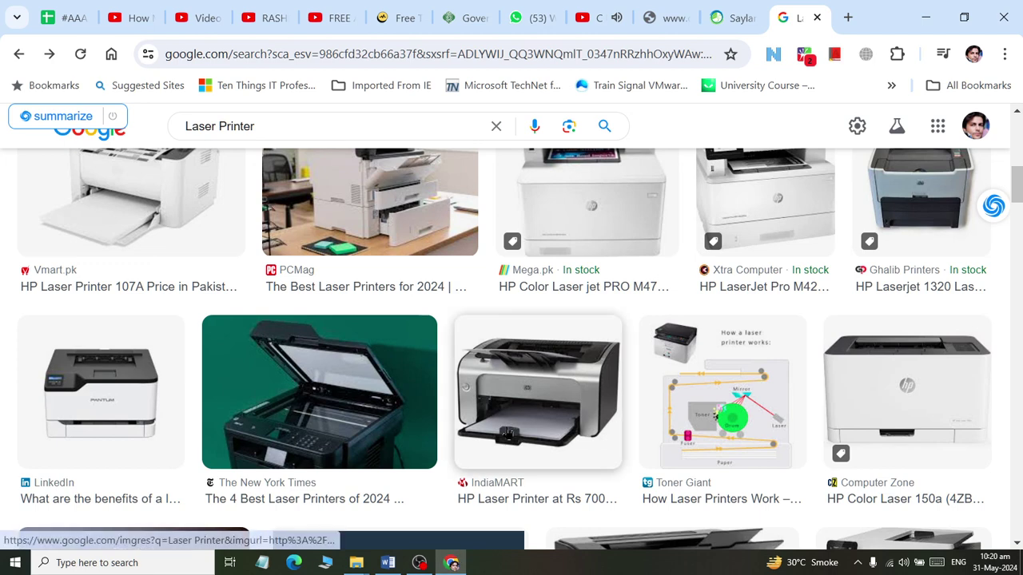
{"action": "left_click", "coordinate": [391, 562]}
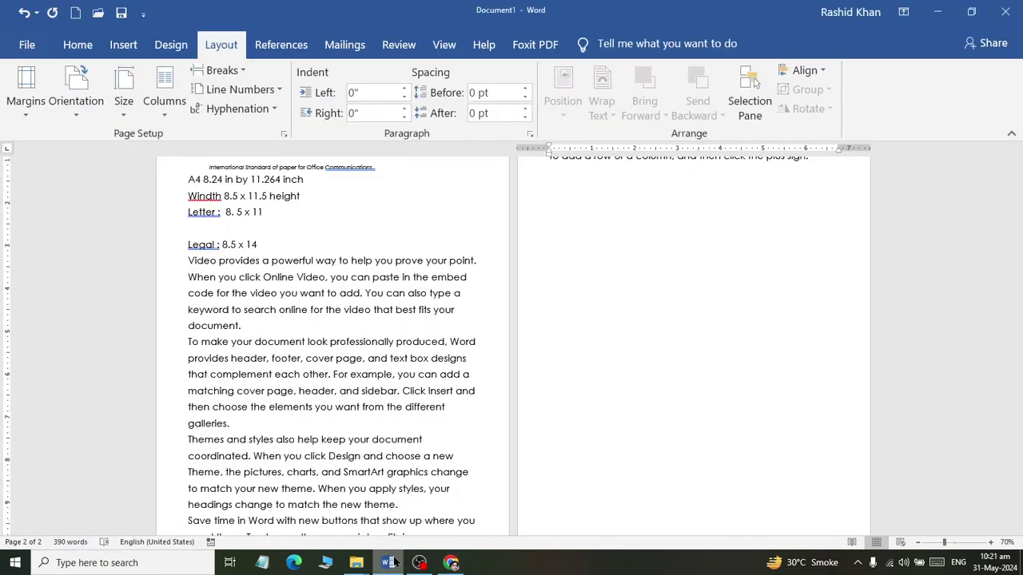
{"action": "scroll", "coordinate": [446, 348], "scroll_direction": "up", "scroll_amount": 2}
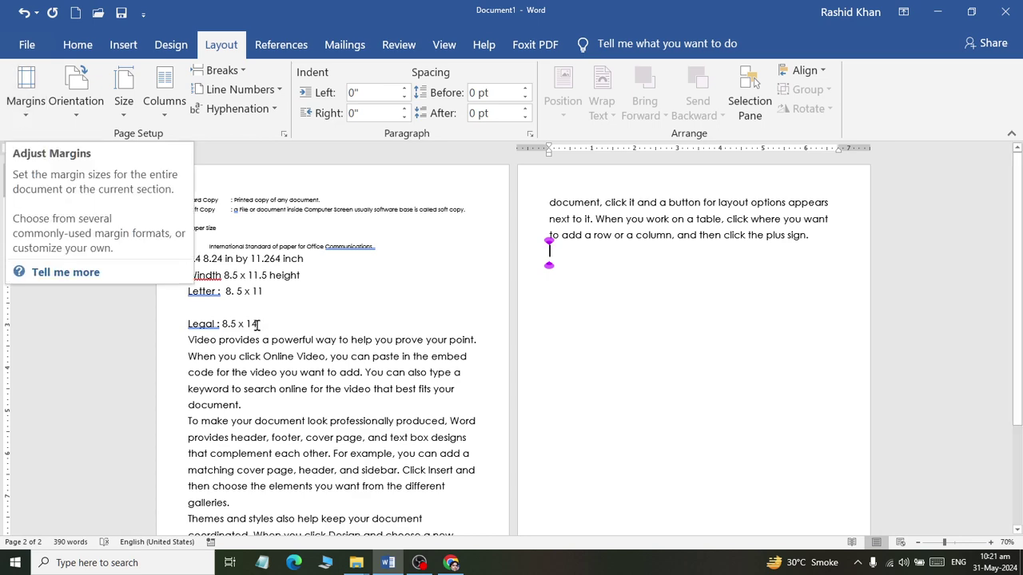
{"action": "scroll", "coordinate": [244, 303], "scroll_direction": "up", "scroll_amount": 3, "text": "ctrl"}
{"action": "scroll", "coordinate": [231, 293], "scroll_direction": "up", "scroll_amount": 2, "text": "ctrl"}
{"action": "scroll", "coordinate": [230, 293], "scroll_direction": "up", "scroll_amount": 3}
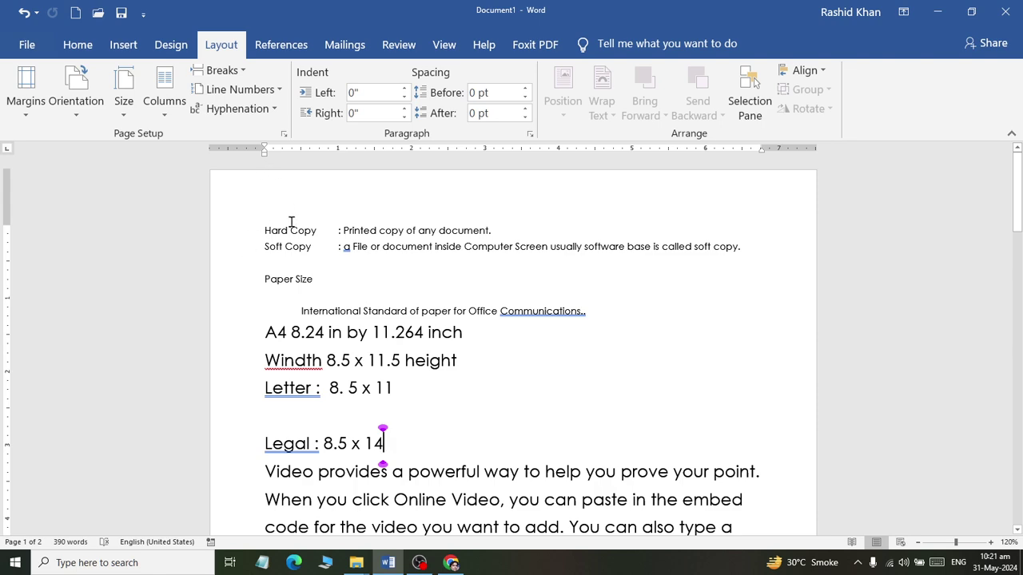
{"action": "scroll", "coordinate": [269, 254], "scroll_direction": "down", "scroll_amount": 3}
{"action": "scroll", "coordinate": [269, 260], "scroll_direction": "down", "scroll_amount": 5}
{"action": "scroll", "coordinate": [270, 261], "scroll_direction": "down", "scroll_amount": 1}
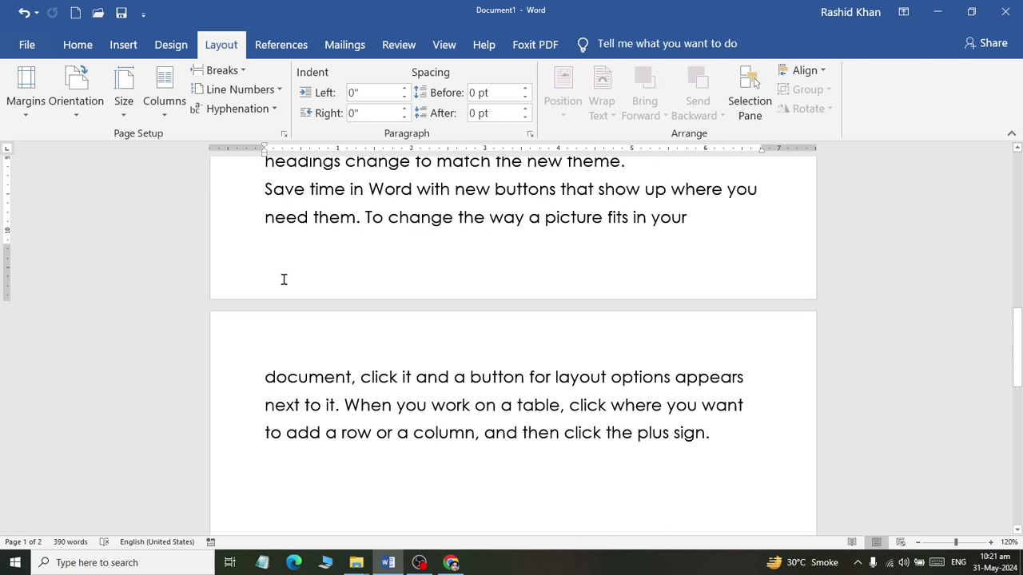
{"action": "scroll", "coordinate": [280, 273], "scroll_direction": "up", "scroll_amount": 5}
{"action": "scroll", "coordinate": [276, 269], "scroll_direction": "up", "scroll_amount": 4}
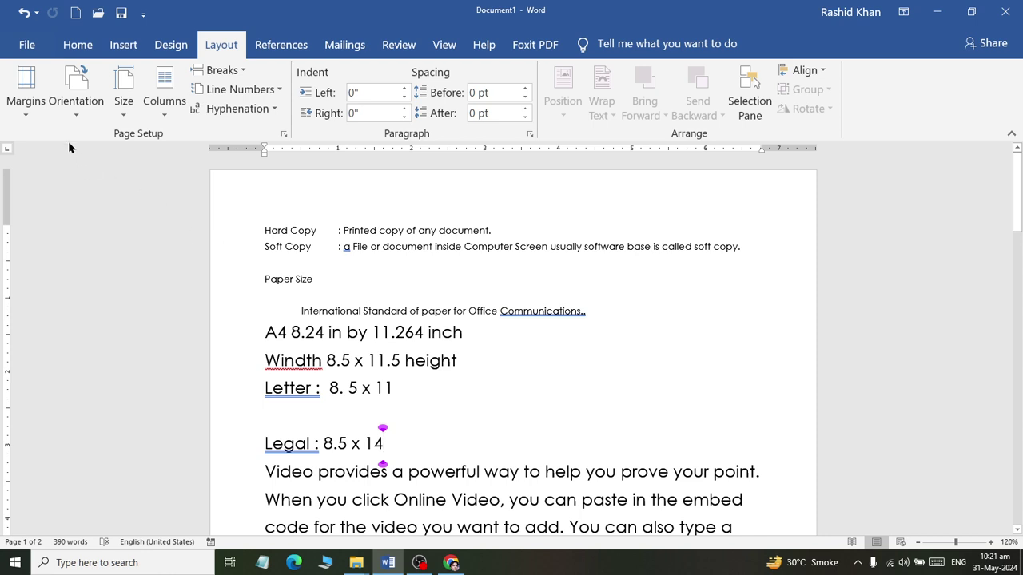
Step: Apply Normal one-inch margins and scroll through the document to check the layout
{"action": "left_click", "coordinate": [30, 114]}
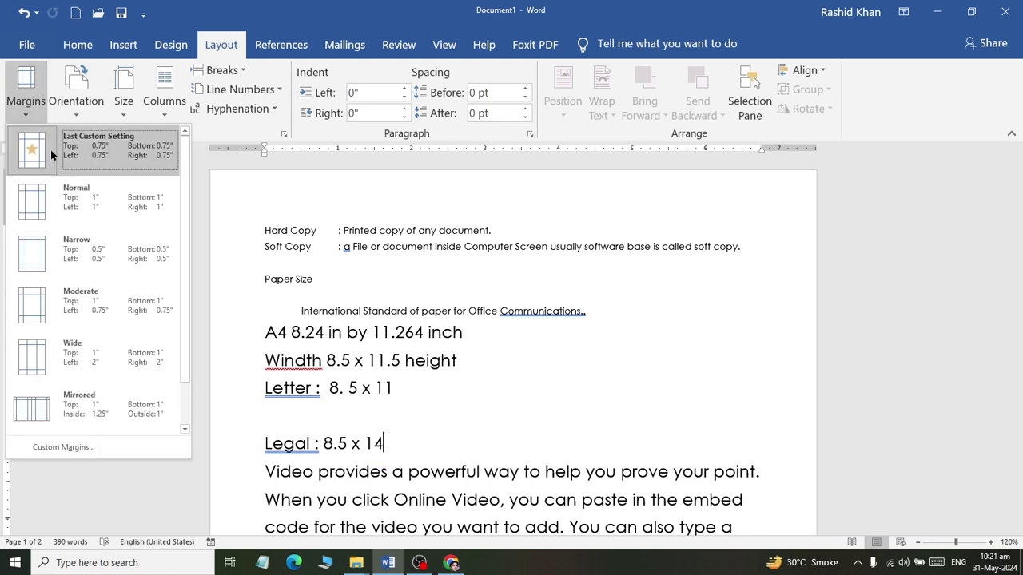
{"action": "left_click", "coordinate": [70, 207]}
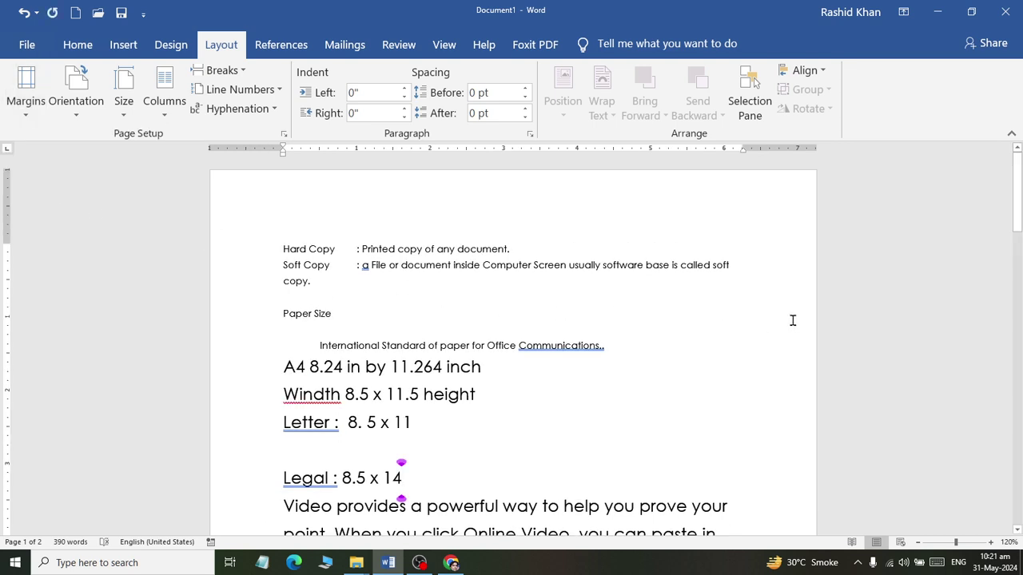
{"action": "scroll", "coordinate": [413, 201], "scroll_direction": "down", "scroll_amount": 2}
{"action": "scroll", "coordinate": [415, 304], "scroll_direction": "down", "scroll_amount": 3}
{"action": "scroll", "coordinate": [384, 465], "scroll_direction": "down", "scroll_amount": 1}
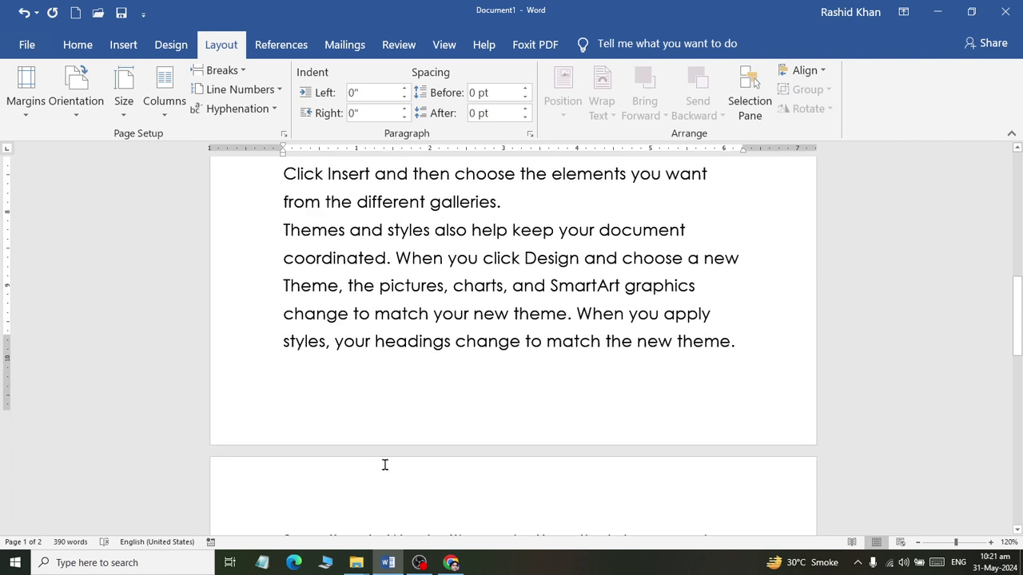
{"action": "scroll", "coordinate": [384, 465], "scroll_direction": "down", "scroll_amount": 2}
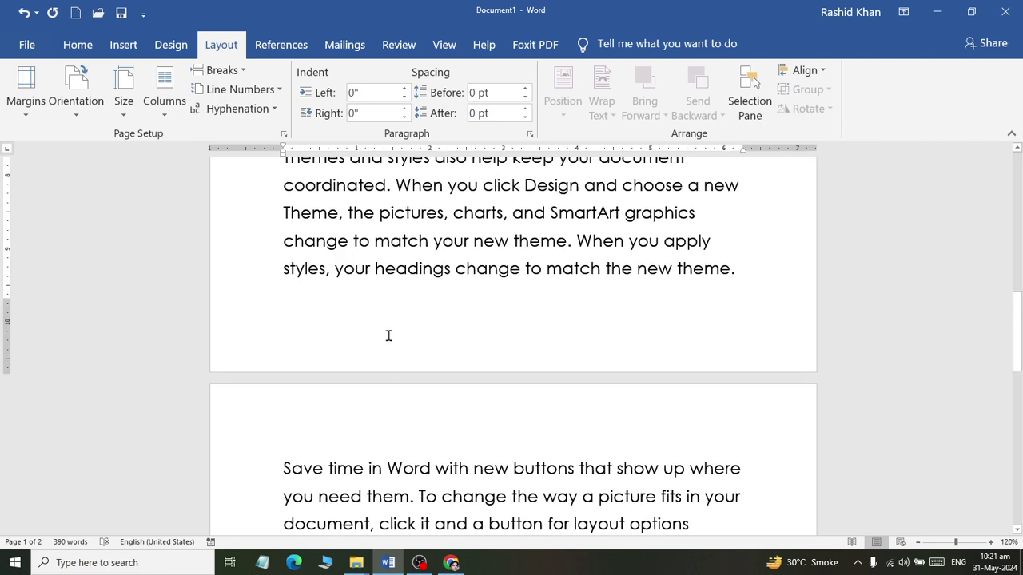
{"action": "scroll", "coordinate": [389, 335], "scroll_direction": "up", "scroll_amount": 1}
{"action": "scroll", "coordinate": [386, 338], "scroll_direction": "up", "scroll_amount": 7}
{"action": "scroll", "coordinate": [344, 320], "scroll_direction": "up", "scroll_amount": 2}
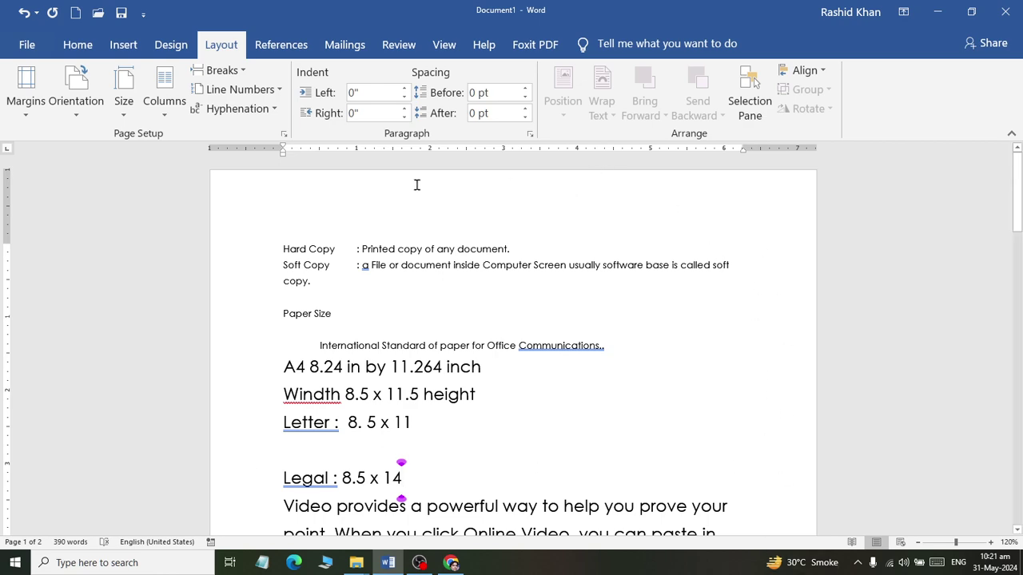
{"action": "scroll", "coordinate": [421, 429], "scroll_direction": "down", "scroll_amount": 1}
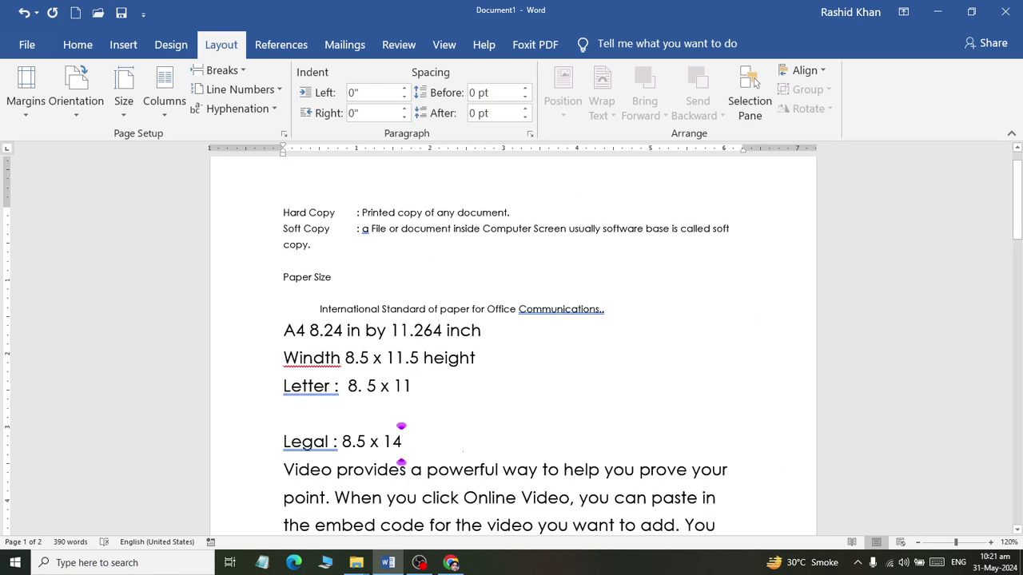
{"action": "scroll", "coordinate": [448, 416], "scroll_direction": "down", "scroll_amount": 4}
{"action": "scroll", "coordinate": [439, 402], "scroll_direction": "down", "scroll_amount": 5}
{"action": "scroll", "coordinate": [319, 360], "scroll_direction": "up", "scroll_amount": 3}
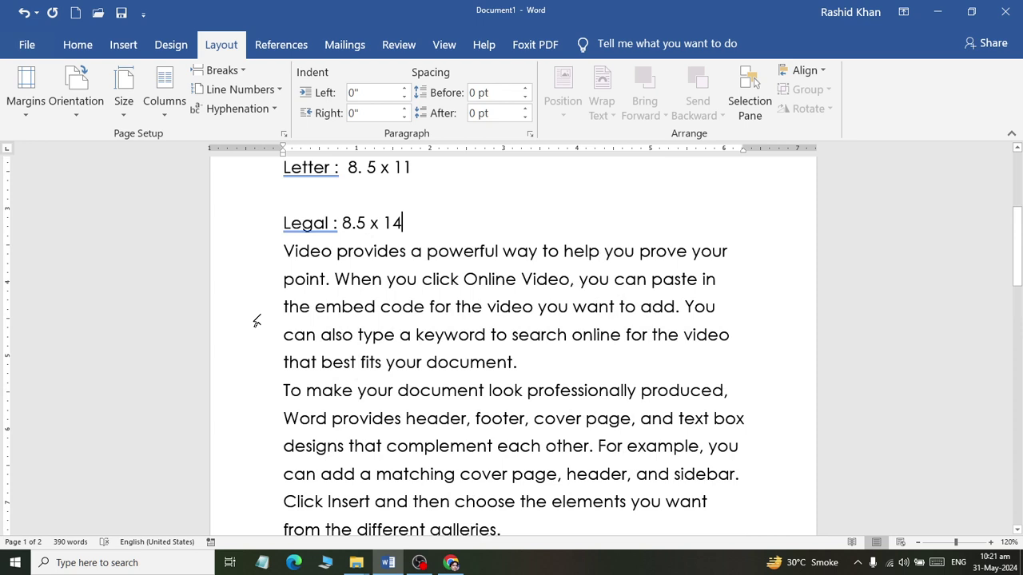
Step: Switch to Narrow half-inch margins and scroll through both pages
{"action": "left_click", "coordinate": [18, 103]}
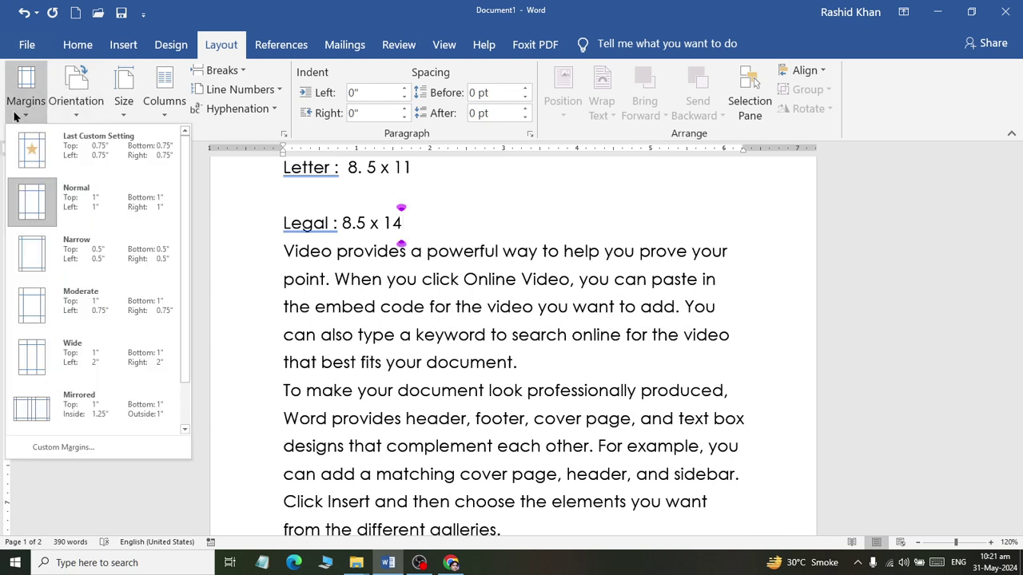
{"action": "left_click", "coordinate": [58, 259]}
{"action": "scroll", "coordinate": [327, 383], "scroll_direction": "up", "scroll_amount": 6}
{"action": "scroll", "coordinate": [328, 384], "scroll_direction": "up", "scroll_amount": 1}
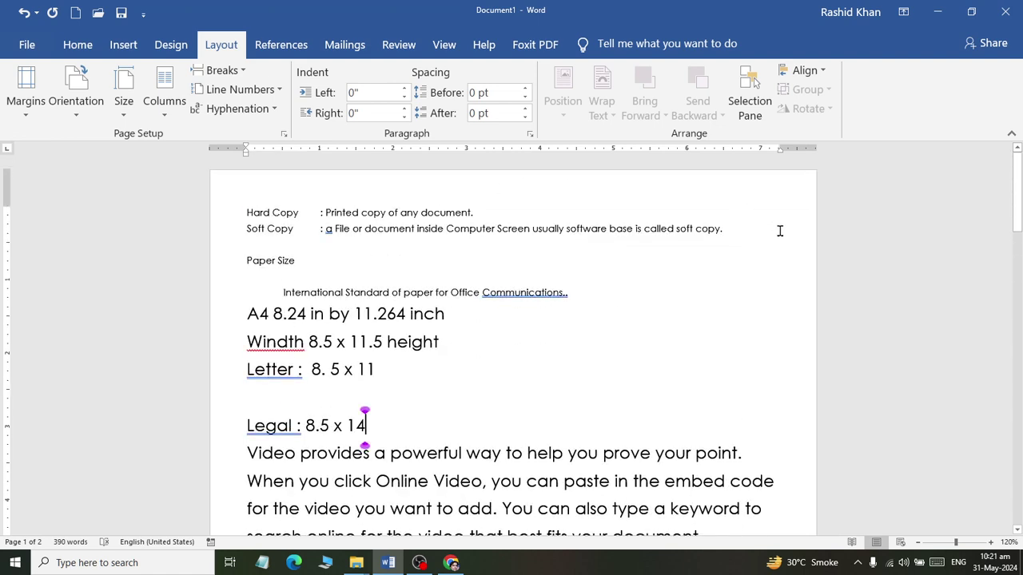
{"action": "scroll", "coordinate": [748, 397], "scroll_direction": "down", "scroll_amount": 2}
{"action": "scroll", "coordinate": [749, 402], "scroll_direction": "down", "scroll_amount": 3}
{"action": "scroll", "coordinate": [799, 401], "scroll_direction": "down", "scroll_amount": 3}
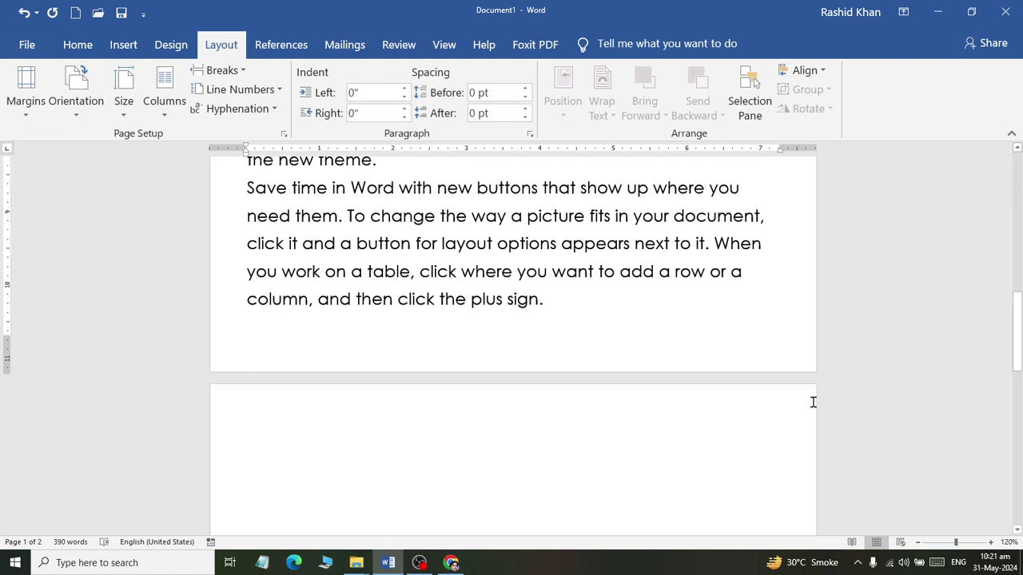
{"action": "scroll", "coordinate": [812, 402], "scroll_direction": "down", "scroll_amount": 3}
{"action": "scroll", "coordinate": [810, 401], "scroll_direction": "down", "scroll_amount": 3}
{"action": "scroll", "coordinate": [814, 400], "scroll_direction": "up", "scroll_amount": 9}
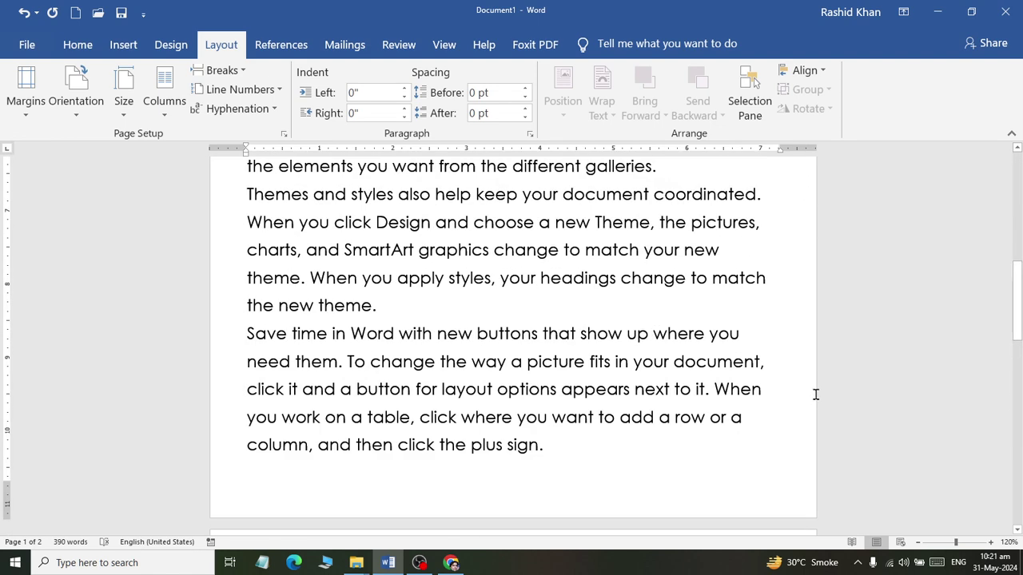
{"action": "scroll", "coordinate": [815, 394], "scroll_direction": "down", "scroll_amount": 4, "text": "ctrl"}
{"action": "scroll", "coordinate": [791, 372], "scroll_direction": "down", "scroll_amount": 4, "text": "ctrl"}
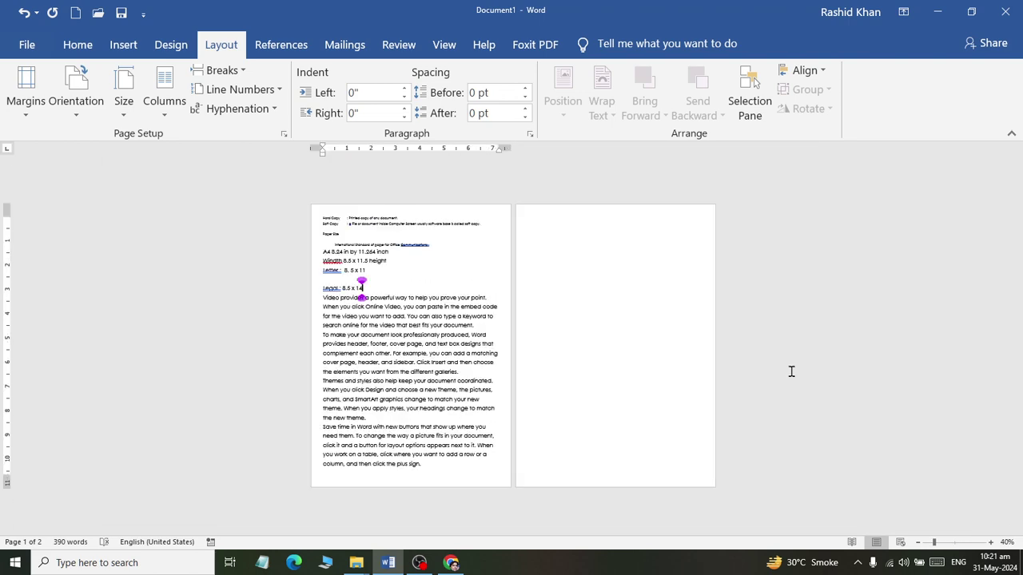
{"action": "scroll", "coordinate": [791, 372], "scroll_direction": "up", "scroll_amount": 1, "text": "ctrl"}
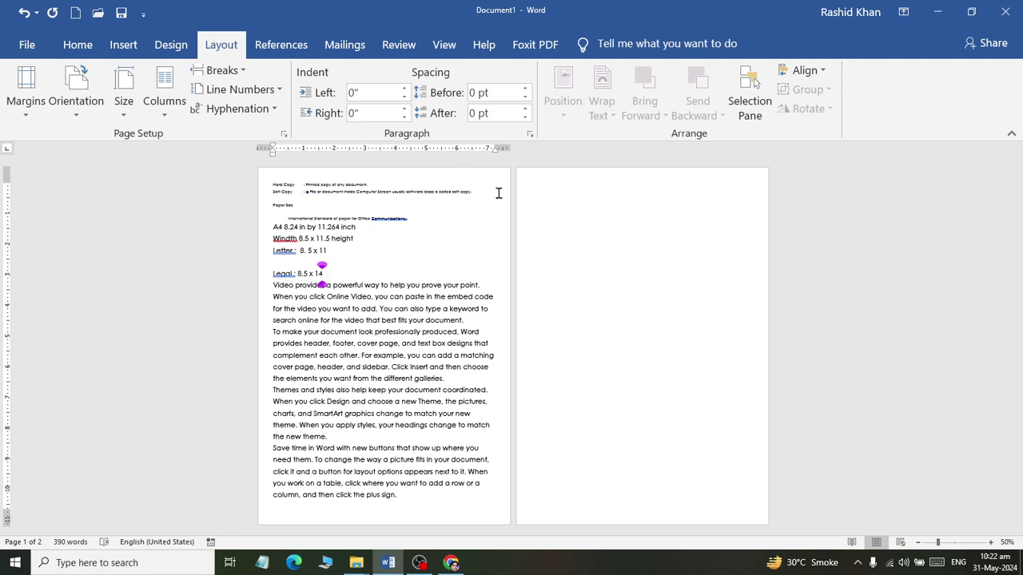
Step: Apply Normal margins, then switch to Narrow margins
{"action": "left_click", "coordinate": [19, 107]}
{"action": "left_click", "coordinate": [46, 196]}
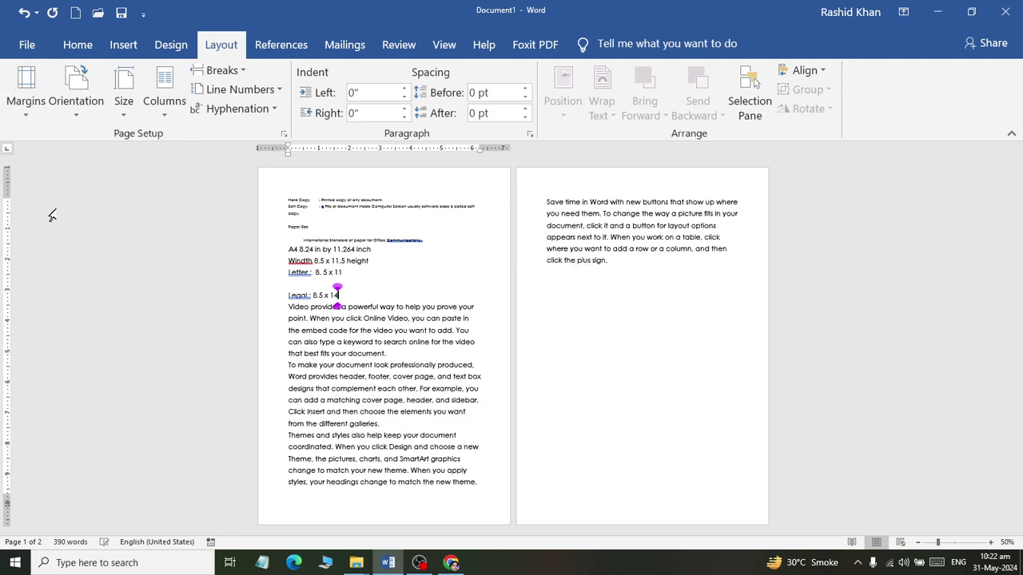
{"action": "left_click", "coordinate": [26, 96]}
{"action": "left_click", "coordinate": [40, 263]}
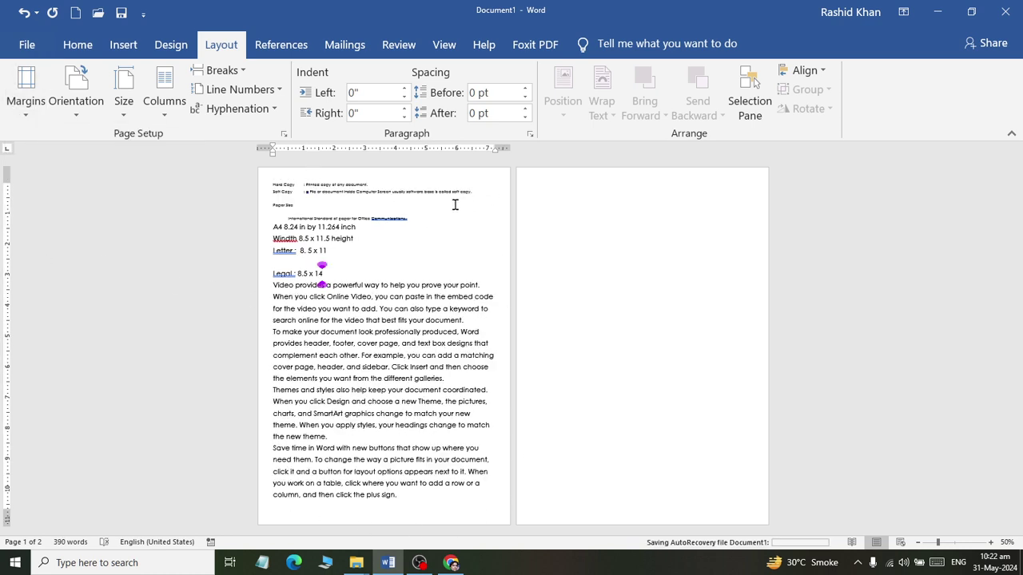
Step: Open the Custom Margins Page Setup dialog
{"action": "left_click", "coordinate": [40, 106]}
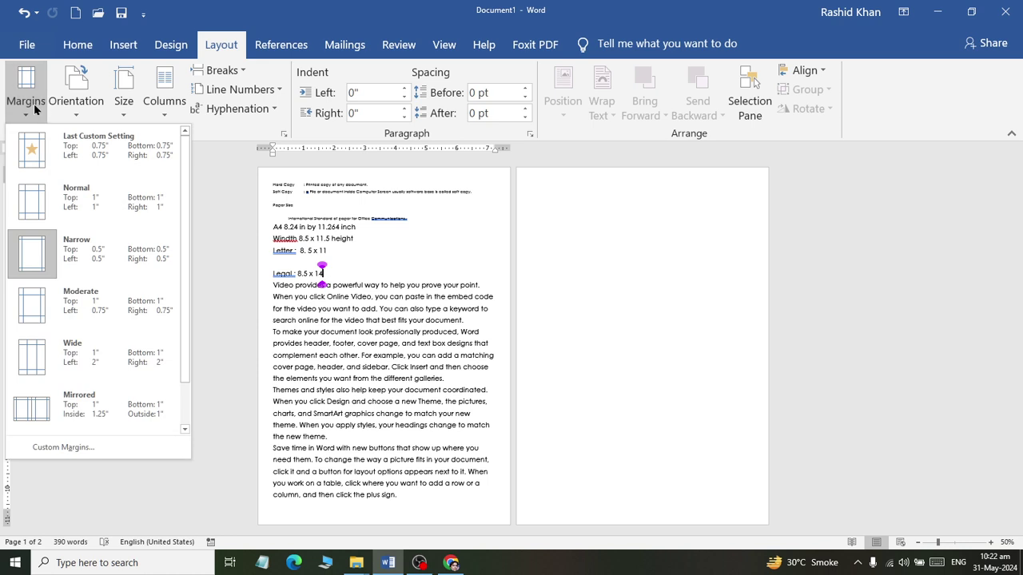
{"action": "left_click", "coordinate": [31, 102]}
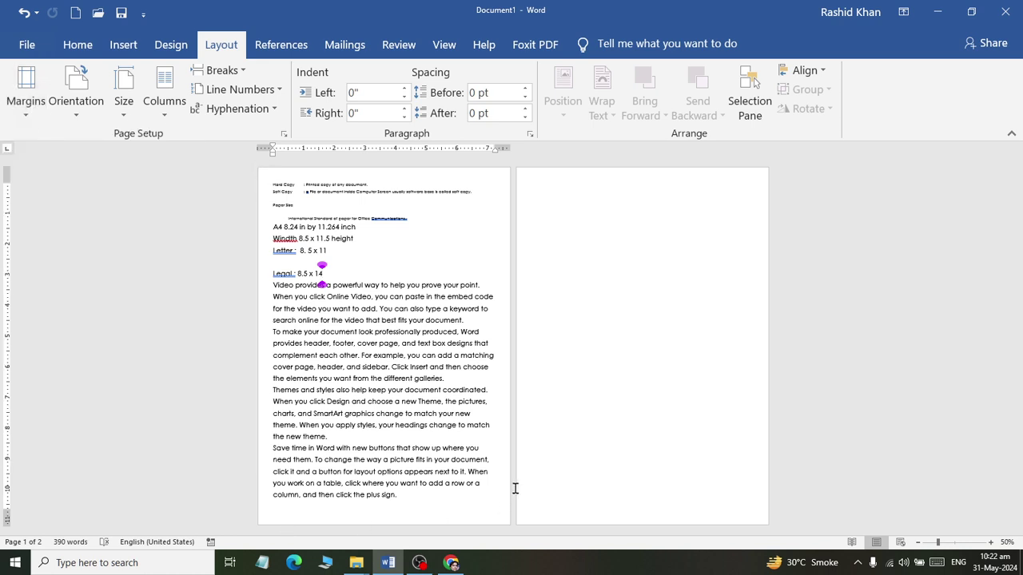
{"action": "left_click", "coordinate": [27, 92]}
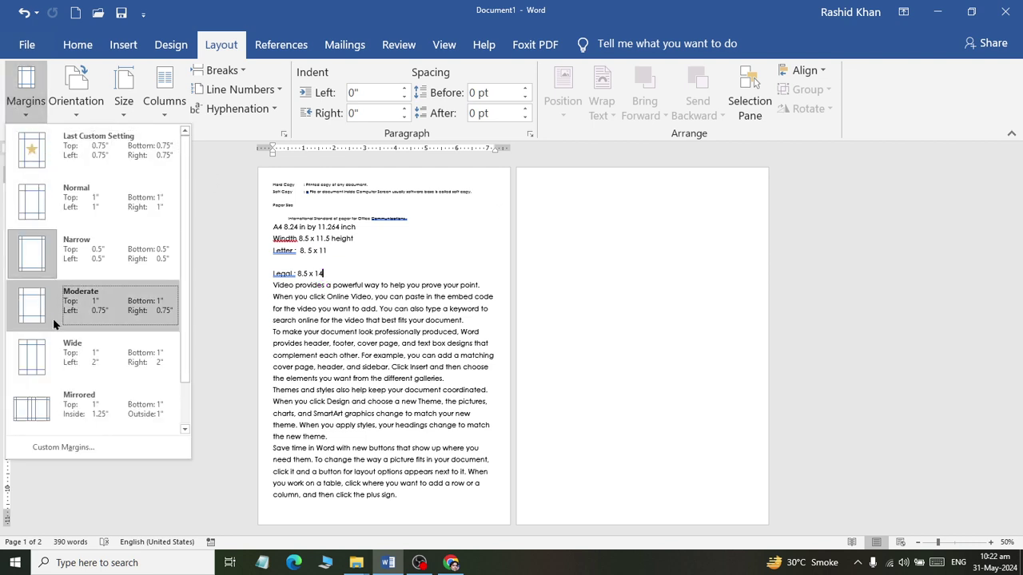
{"action": "left_click", "coordinate": [64, 448]}
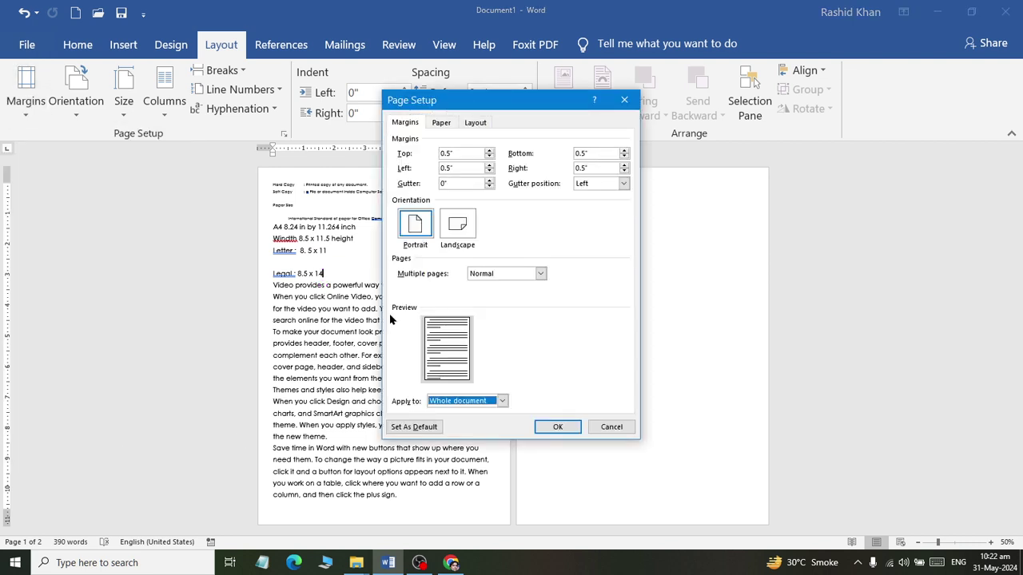
Step: Launch Notepad from the Run prompt, correcting the misspelled 'notepda'
{"action": "key", "text": "super+r"}
{"action": "type", "text": "notepda"}
{"action": "left_click", "coordinate": [108, 523]}
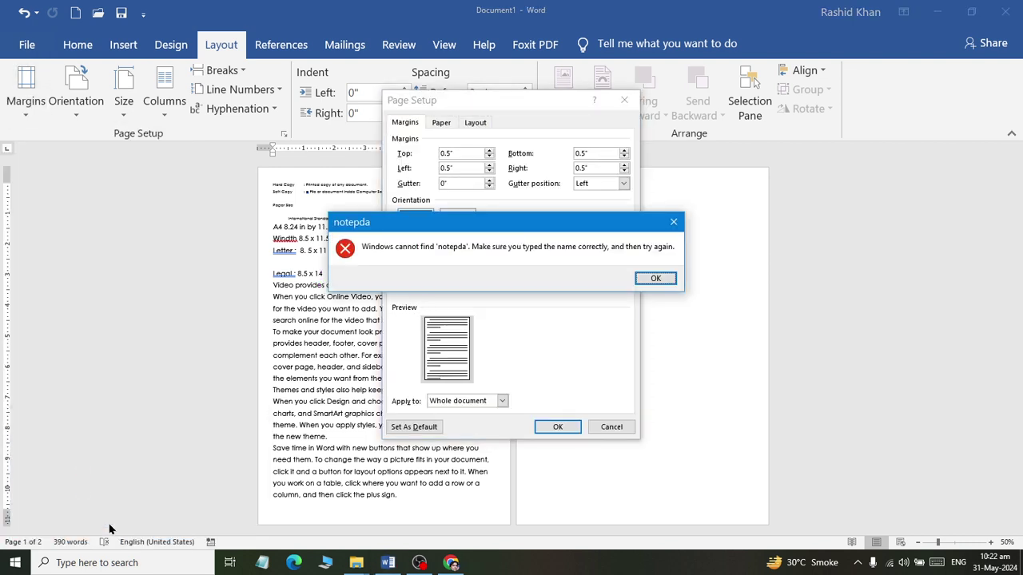
{"action": "key", "text": "Return"}
{"action": "type", "text": "notepad"}
{"action": "key", "text": "Return"}
Step: Type margin notes '1inch', '.5 half' and '.25 half n half' on separate lines
{"action": "type", "text": "1"}
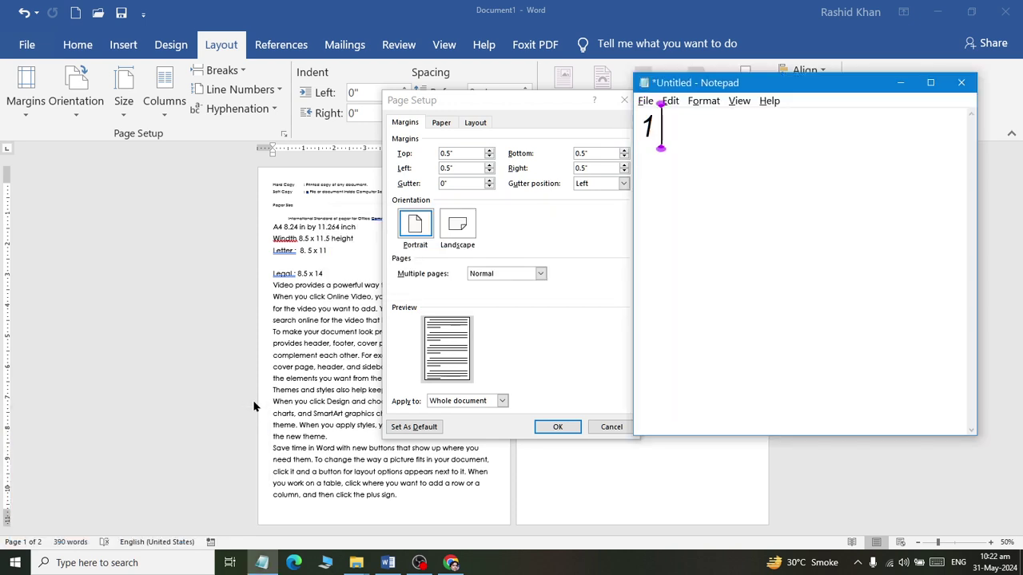
{"action": "type", "text": " inch"}
{"action": "key", "text": "Return"}
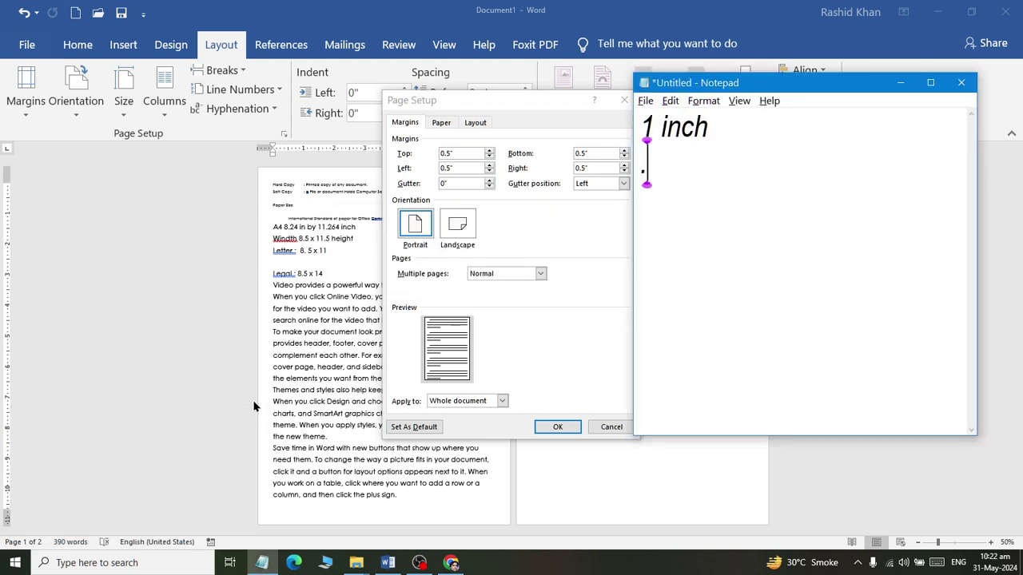
{"action": "type", "text": ".5 half"}
{"action": "key", "text": "Return"}
{"action": "type", "text": ".2"}
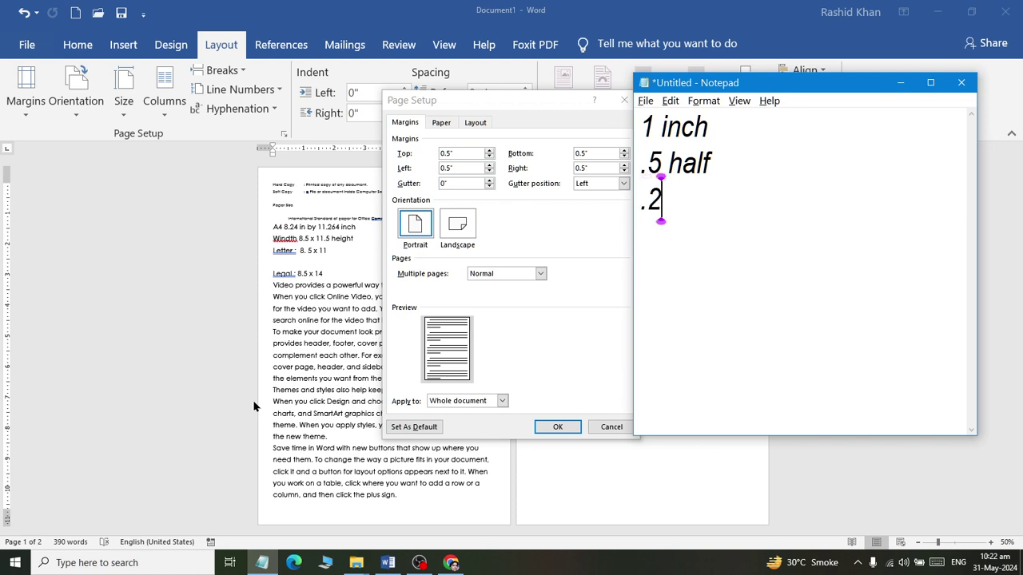
{"action": "type", "text": "5 half"}
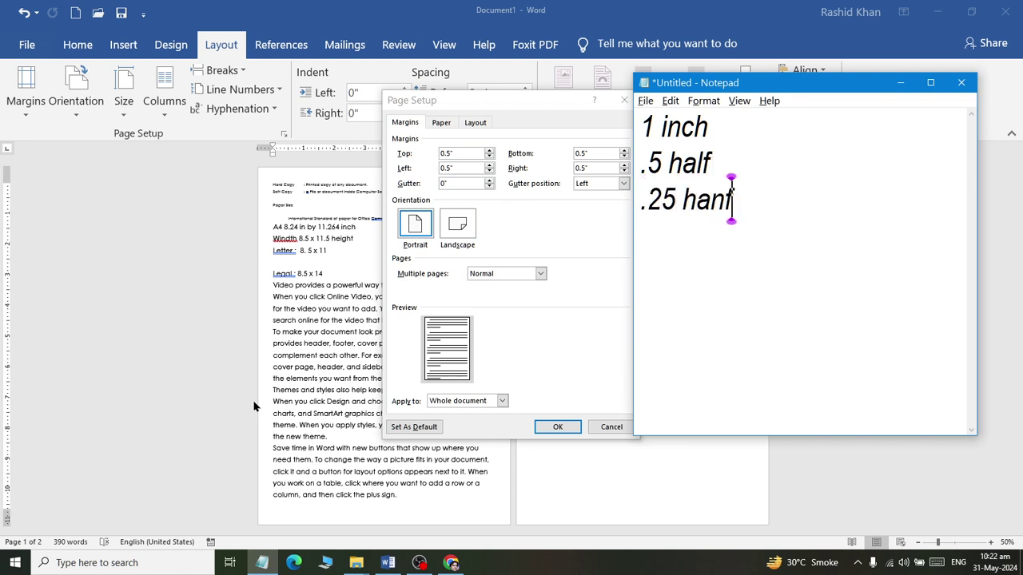
{"action": "key", "text": "BackSpace"}
{"action": "type", "text": "f n hal"}
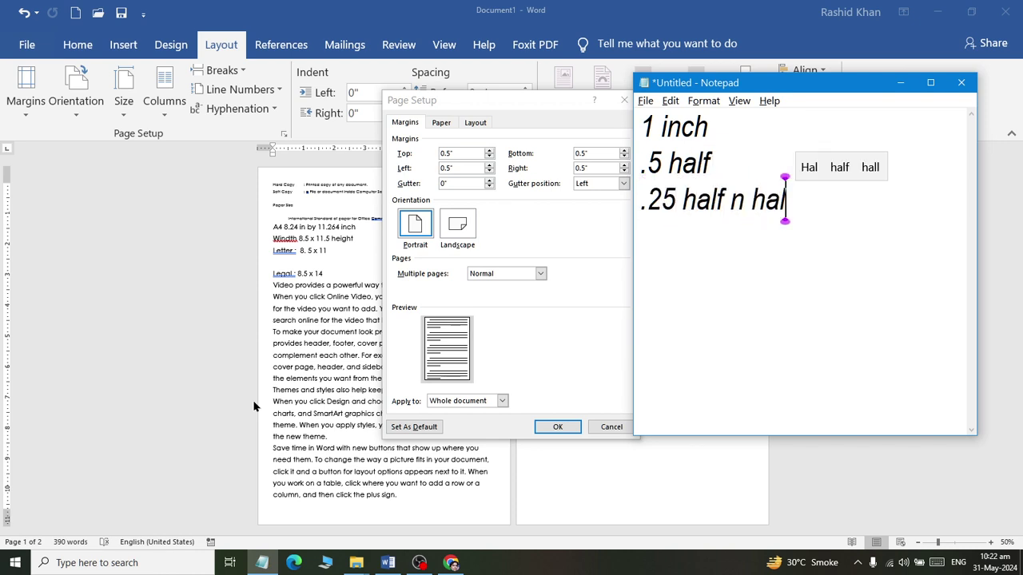
{"action": "type", "text": "f"}
{"action": "key", "text": "Return"}
Step: Add .75 as the fourth margin note, fixing the mistyped digits
{"action": "type", "text": ".5"}
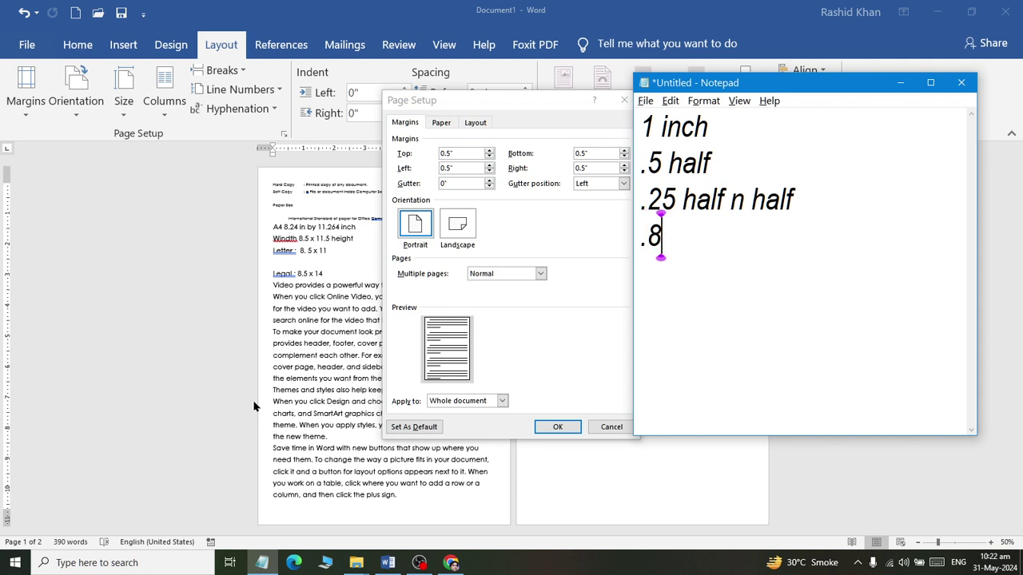
{"action": "key", "text": "BackSpace"}
{"action": "type", "text": "85"}
{"action": "key", "text": "Return"}
{"action": "key", "text": "BackSpace"}
{"action": "key", "text": "BackSpace"}
{"action": "key", "text": "BackSpace"}
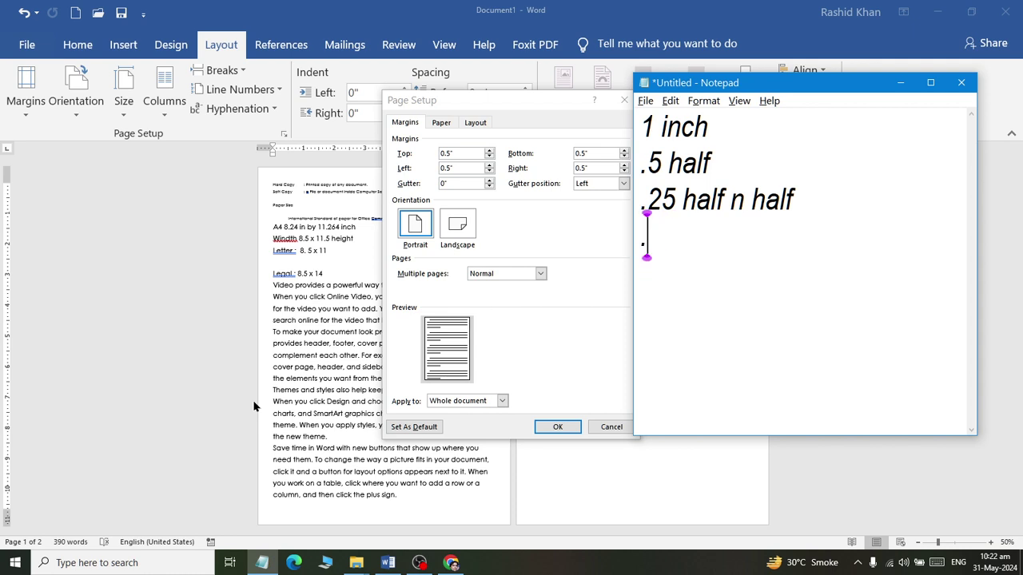
{"action": "type", "text": "75"}
{"action": "key", "text": "Return"}
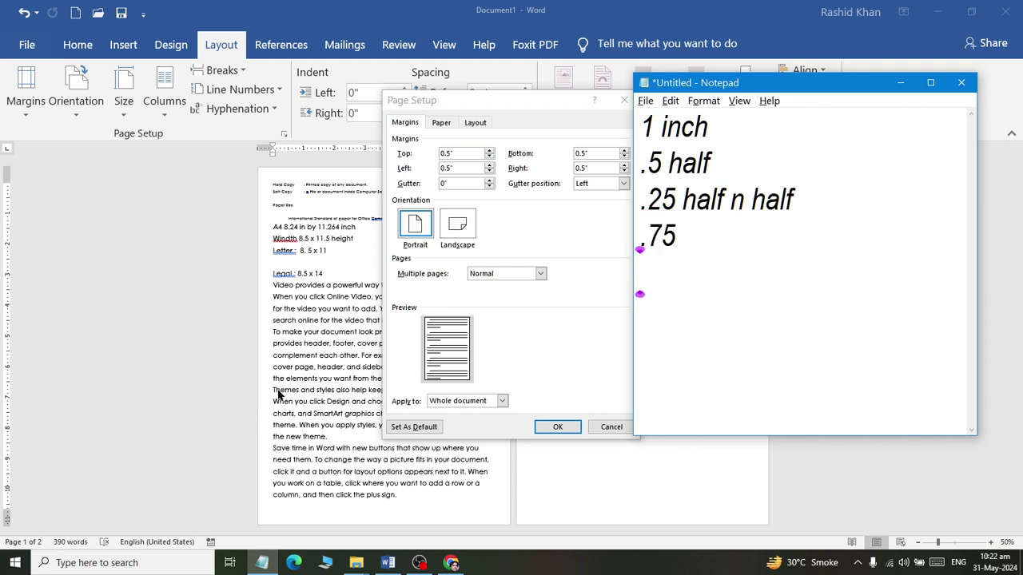
Step: Add 1.15, 1.5 and 1.25 as the remaining notes and return to Word's Page Setup
{"action": "key", "text": "Return"}
{"action": "type", "text": "1.15"}
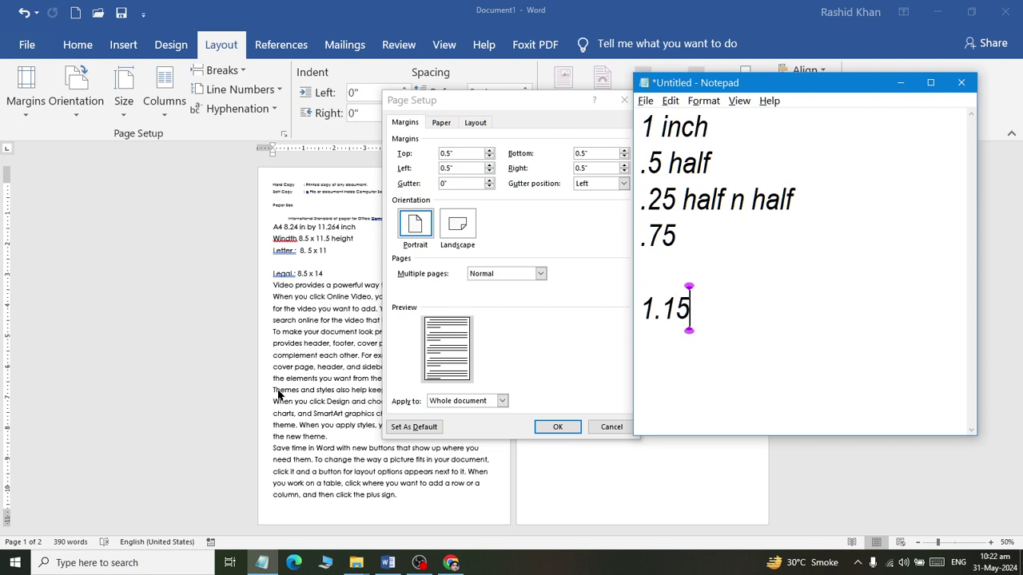
{"action": "key", "text": "Return"}
{"action": "key", "text": "Return"}
{"action": "type", "text": "1.5"}
{"action": "key", "text": "Return"}
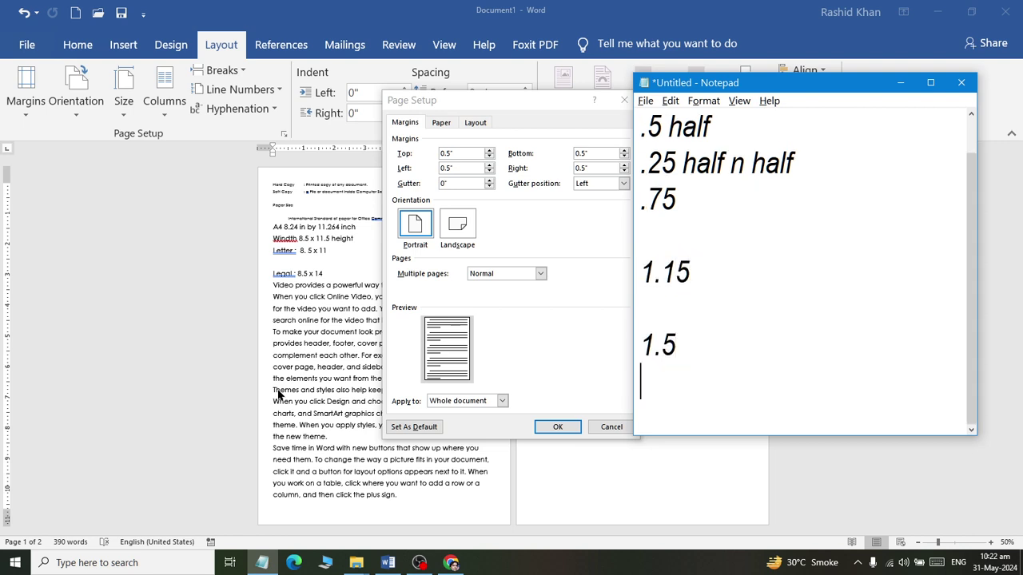
{"action": "type", "text": ".125"}
{"action": "key", "text": "Return"}
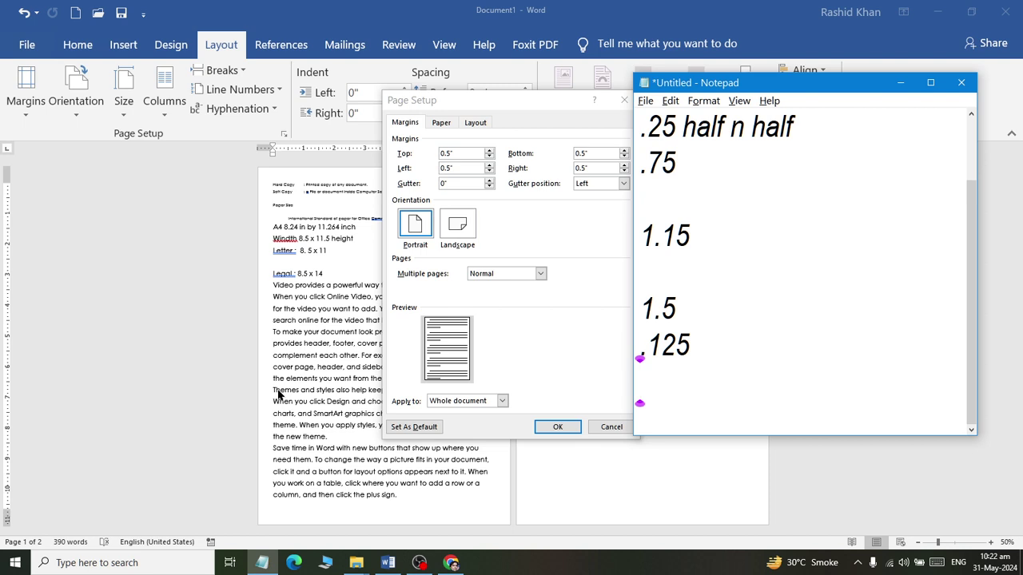
{"action": "key", "text": "BackSpace"}
{"action": "key", "text": "BackSpace"}
{"action": "key", "text": "BackSpace"}
{"action": "key", "text": "BackSpace"}
{"action": "key", "text": "BackSpace"}
{"action": "type", "text": "1.12"}
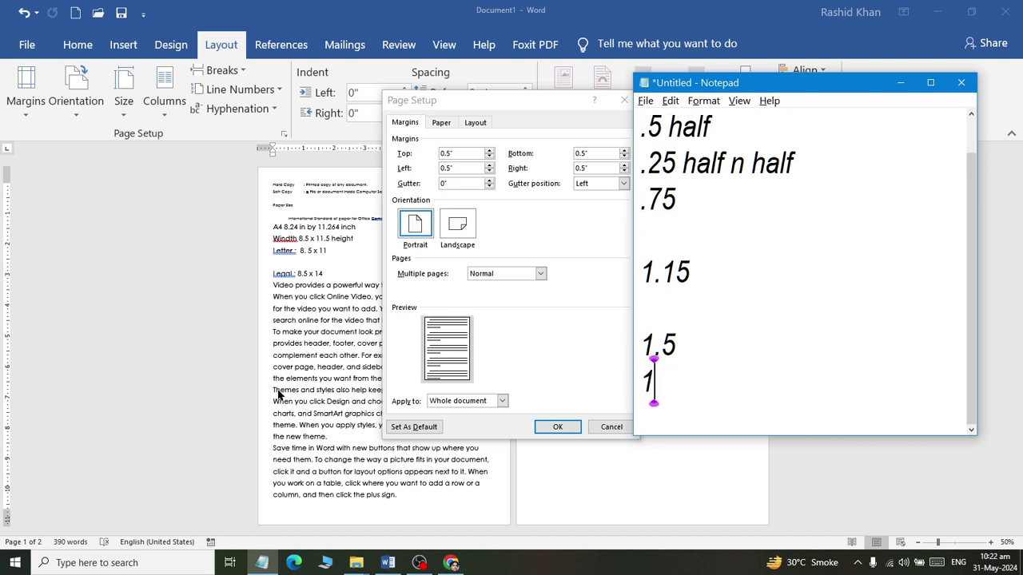
{"action": "key", "text": "BackSpace"}
{"action": "key", "text": "BackSpace"}
{"action": "type", "text": "254"}
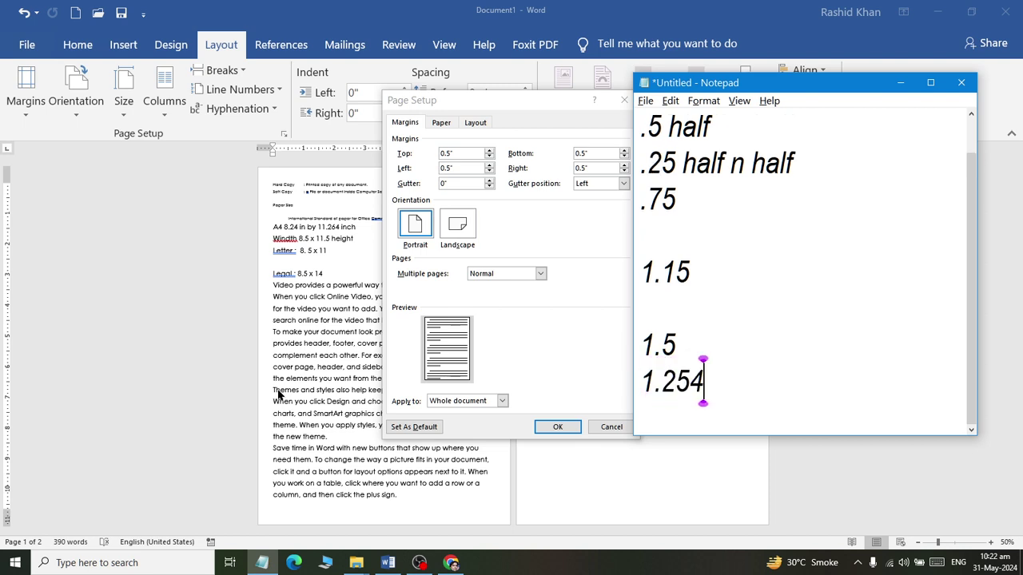
{"action": "key", "text": "BackSpace"}
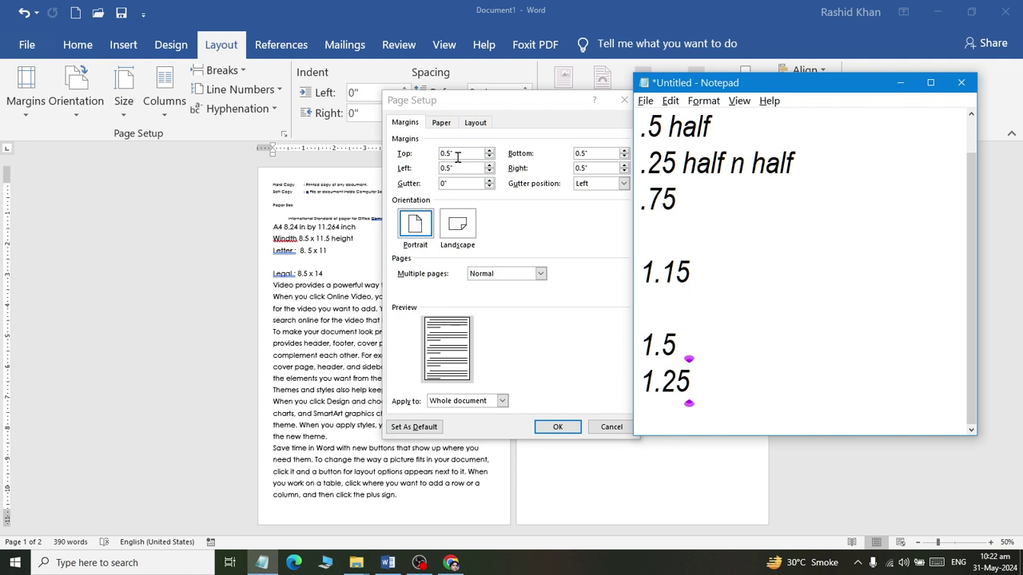
{"action": "left_click", "coordinate": [457, 155]}
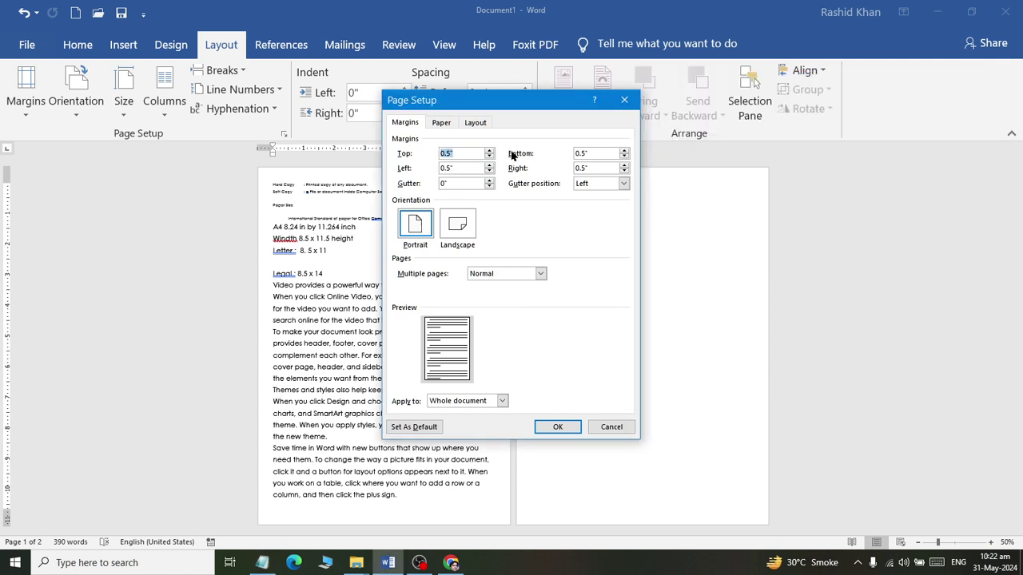
Step: Launch the Windows screen Magnifier
{"action": "type", "text": "0"}
{"action": "key", "text": "super"}
{"action": "type", "text": "mag"}
{"action": "key", "text": "Return"}
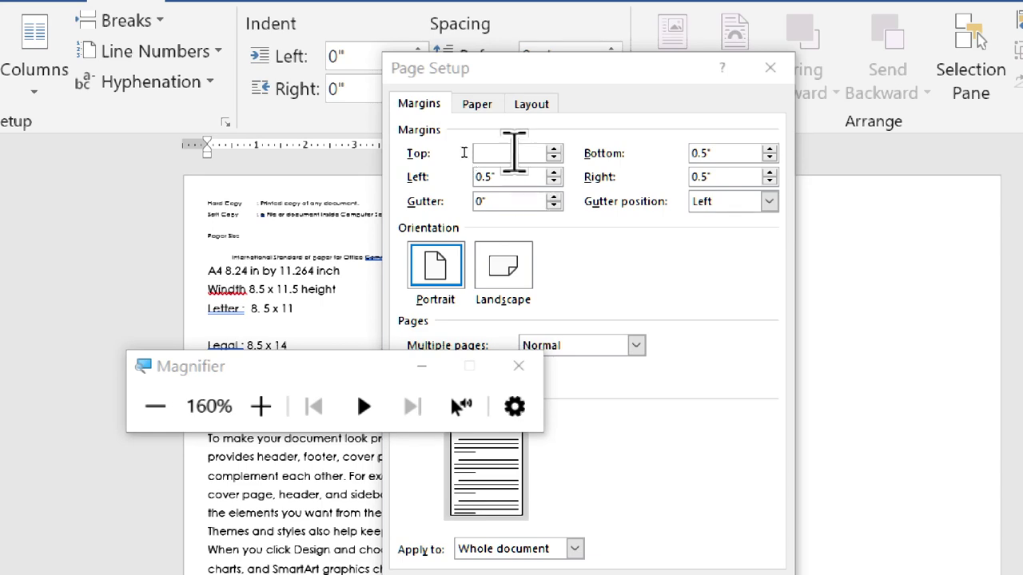
Step: Set Top 0.25, Bottom .25 and Left 1 margins and apply them
{"action": "left_click", "coordinate": [464, 153]}
{"action": "type", "text": "0."}
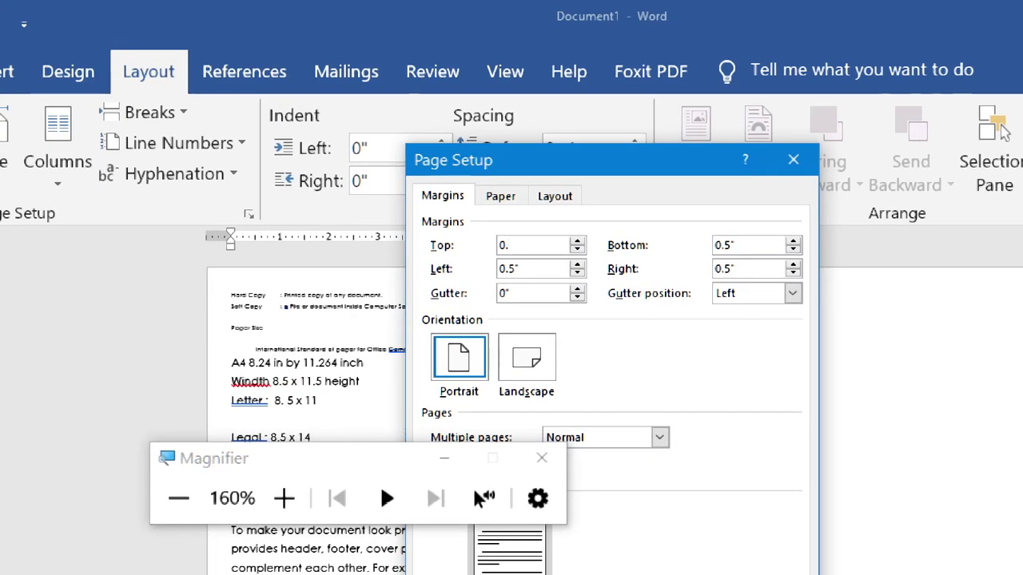
{"action": "type", "text": "25"}
{"action": "key", "text": "Tab"}
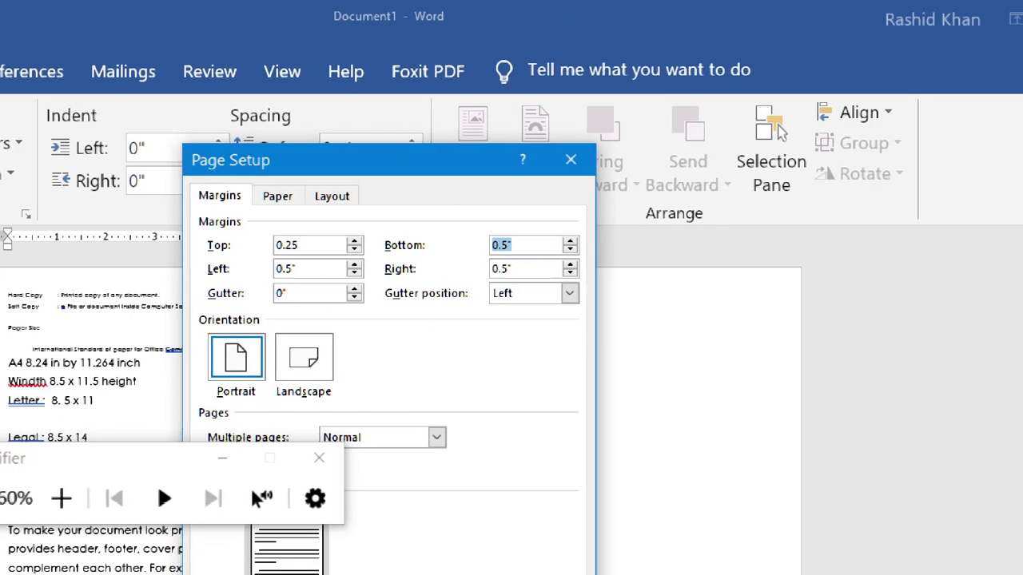
{"action": "type", "text": ".25"}
{"action": "key", "text": "Tab"}
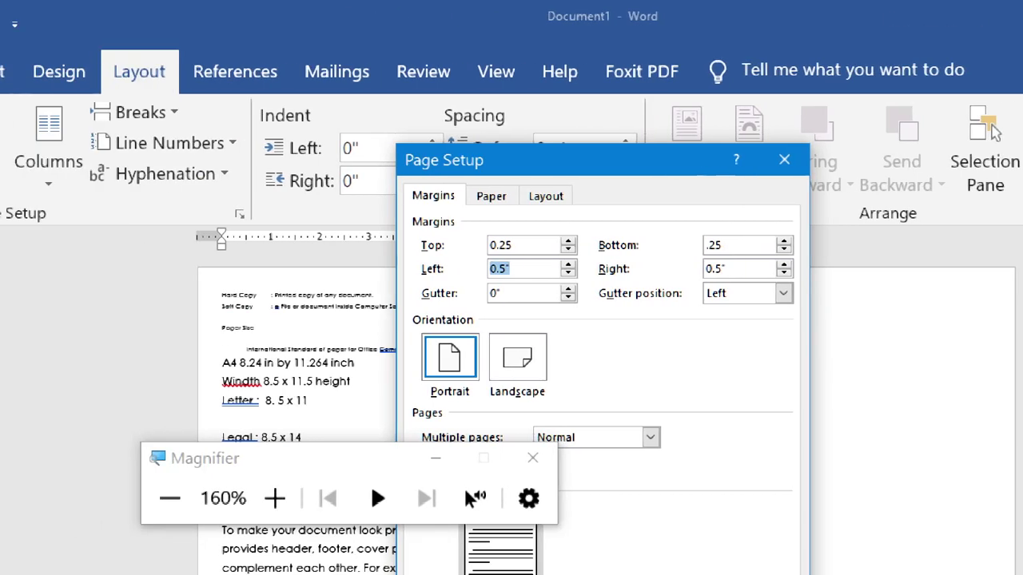
{"action": "type", "text": "1"}
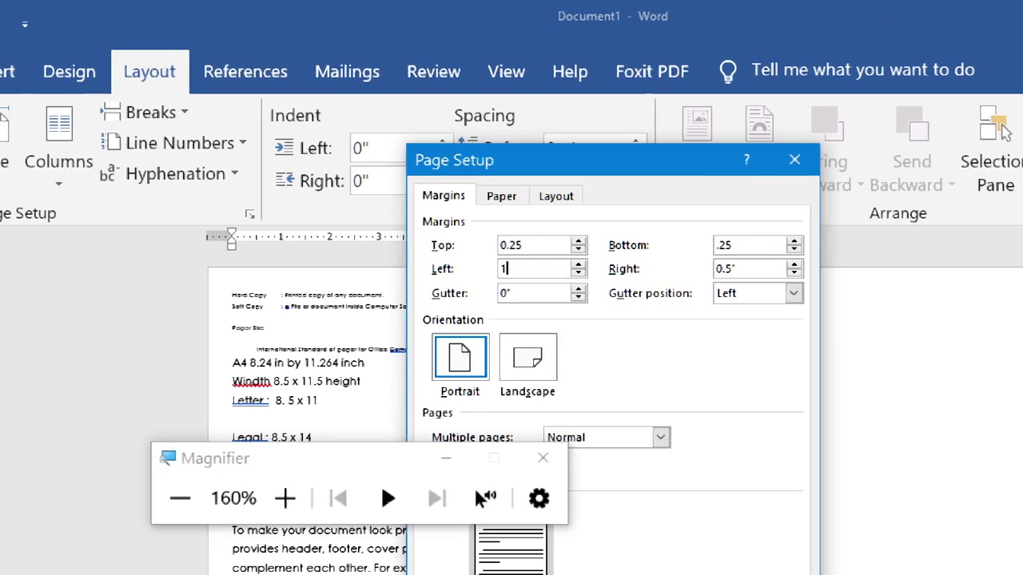
{"action": "key", "text": "Tab"}
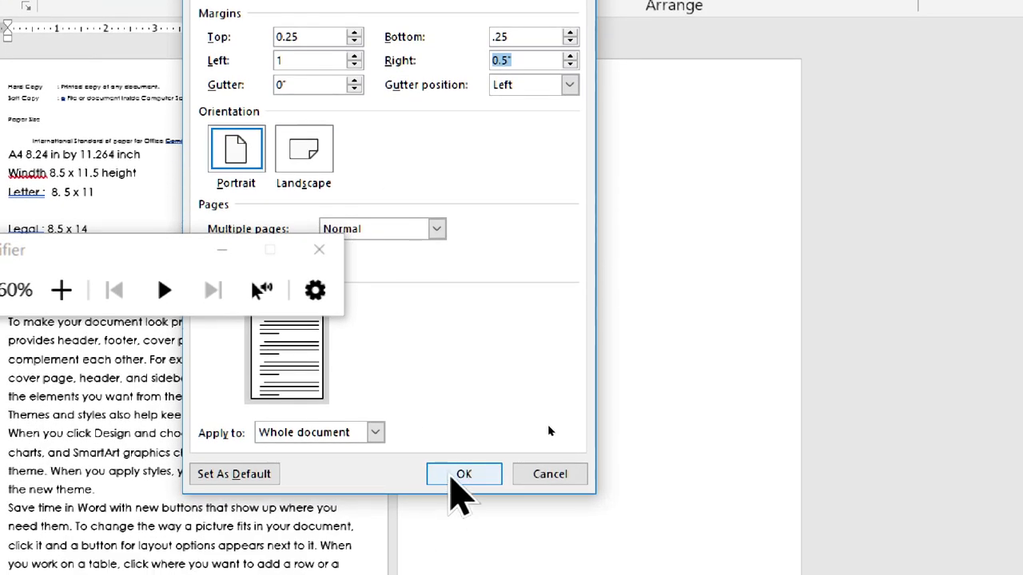
{"action": "left_click", "coordinate": [456, 477]}
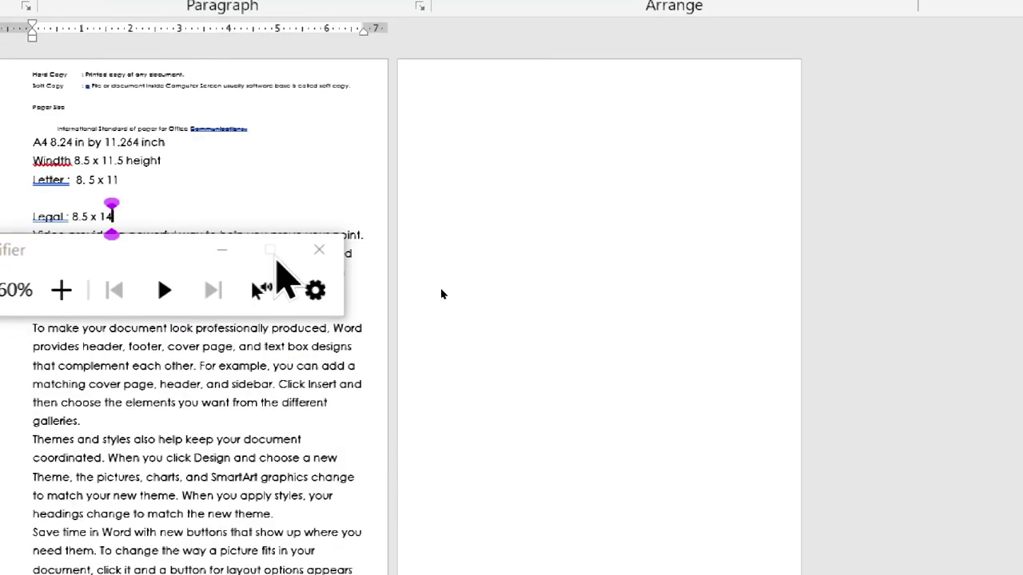
{"action": "left_click", "coordinate": [318, 250]}
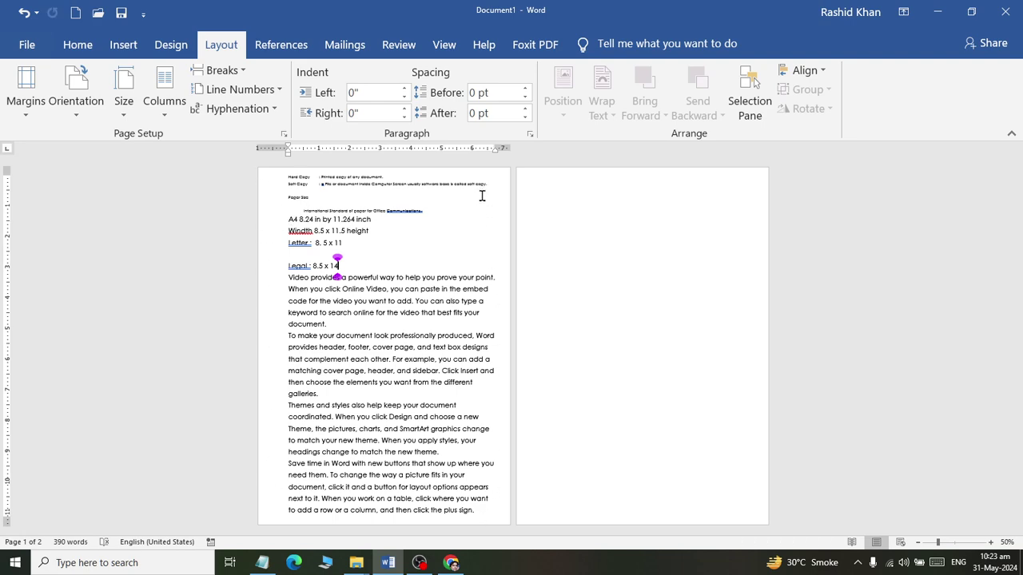
{"action": "scroll", "coordinate": [470, 196], "scroll_direction": "up", "scroll_amount": 12, "text": "ctrl"}
{"action": "scroll", "coordinate": [466, 201], "scroll_direction": "down", "scroll_amount": 3, "text": "ctrl"}
{"action": "scroll", "coordinate": [466, 201], "scroll_direction": "up", "scroll_amount": 3}
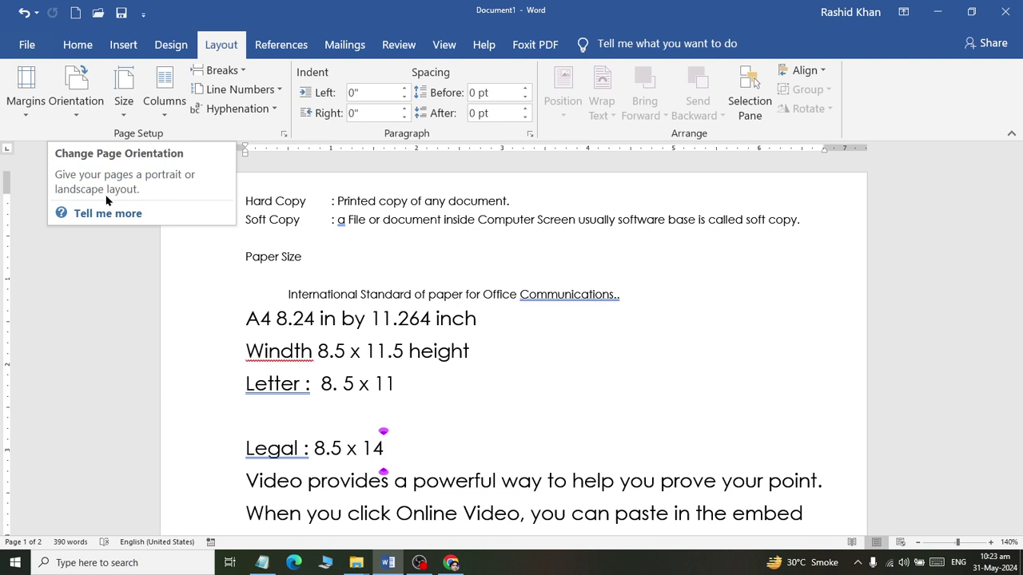
{"action": "left_click", "coordinate": [76, 95]}
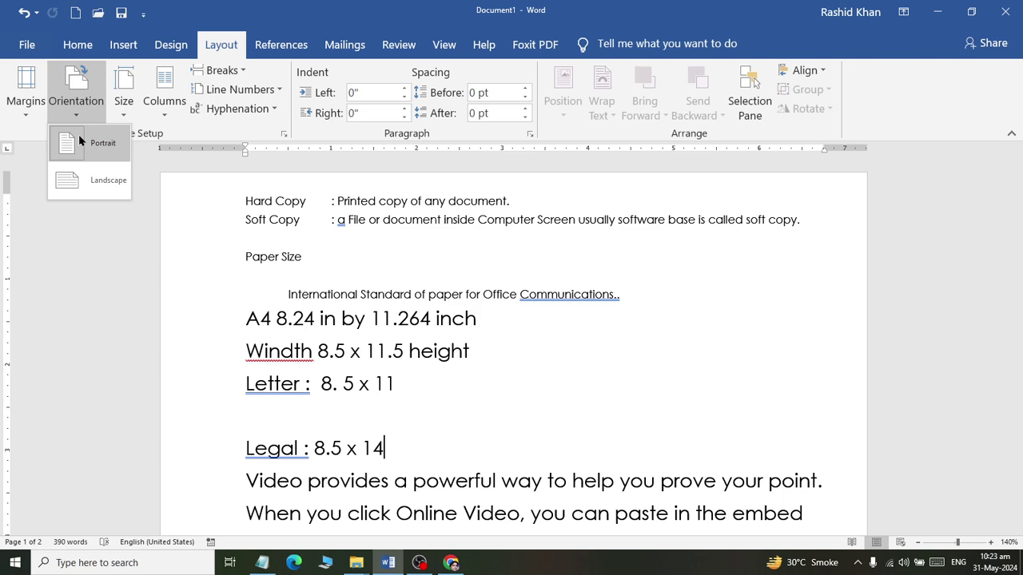
{"action": "key", "text": "Escape"}
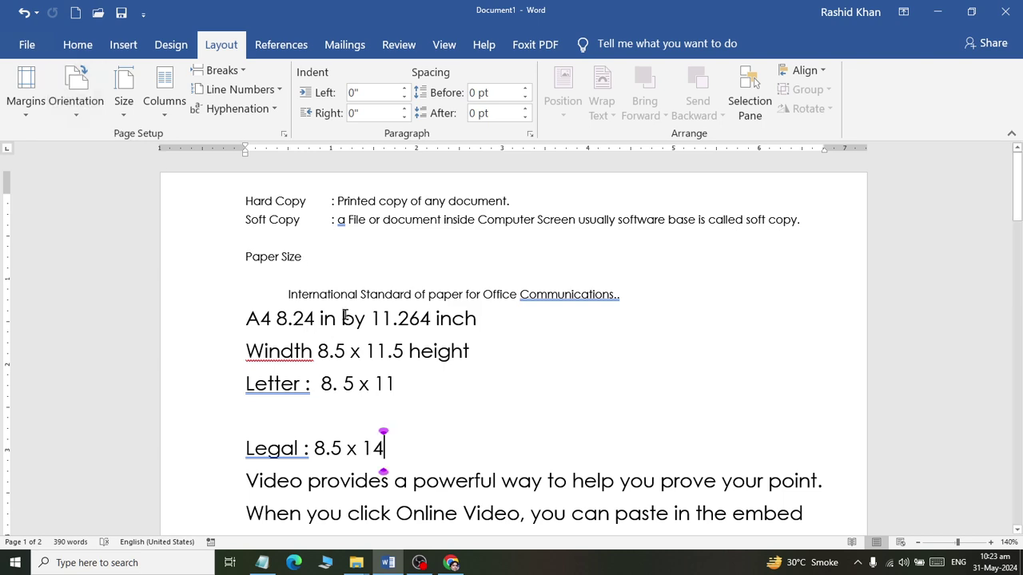
{"action": "scroll", "coordinate": [347, 317], "scroll_direction": "down", "scroll_amount": 4, "text": "ctrl"}
{"action": "scroll", "coordinate": [366, 351], "scroll_direction": "down", "scroll_amount": 2, "text": "ctrl"}
{"action": "scroll", "coordinate": [366, 352], "scroll_direction": "down", "scroll_amount": 1, "text": "ctrl"}
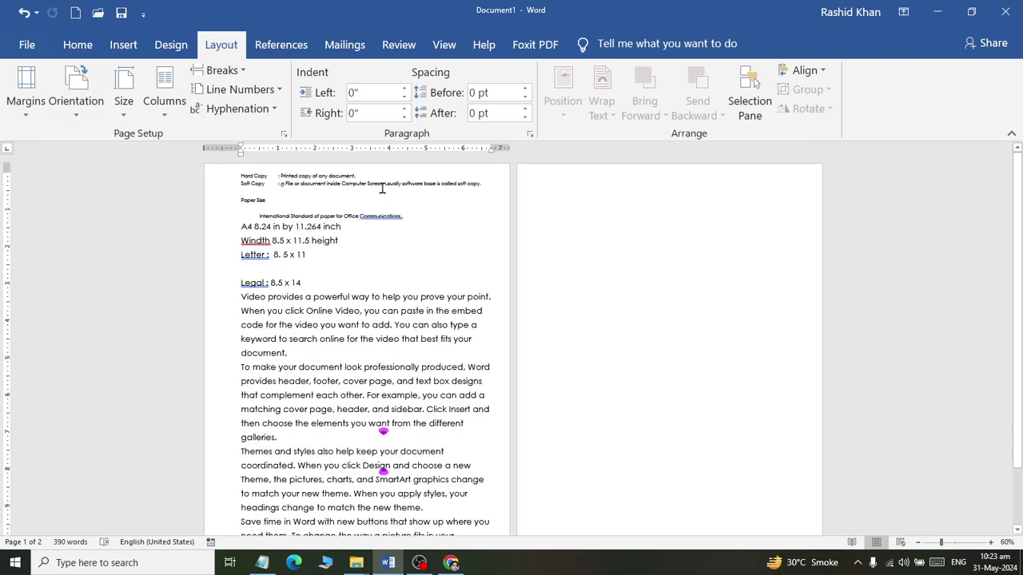
{"action": "scroll", "coordinate": [372, 343], "scroll_direction": "down", "scroll_amount": 1, "text": "ctrl"}
{"action": "left_click", "coordinate": [300, 282]}
{"action": "left_click", "coordinate": [76, 92]}
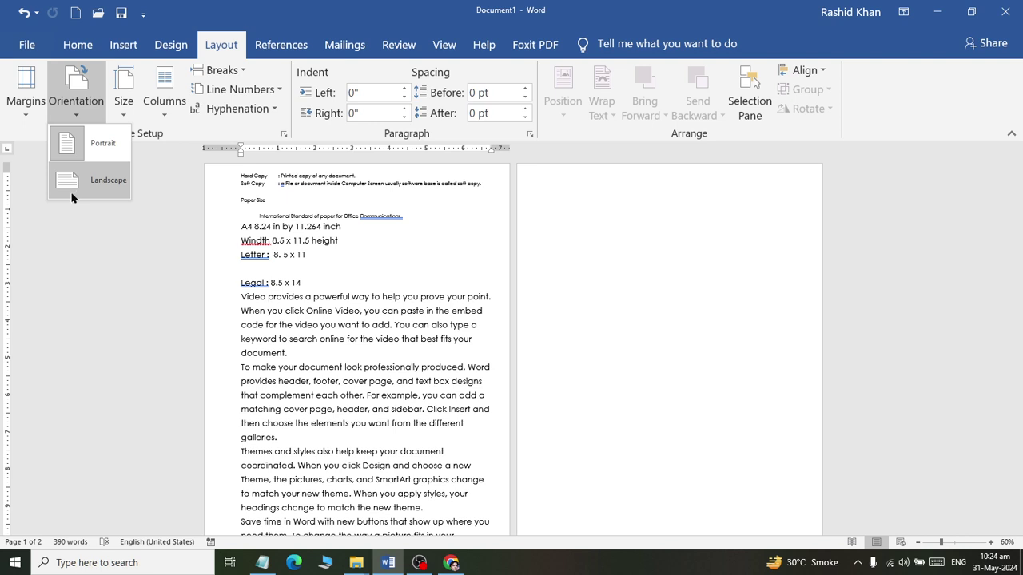
{"action": "left_click", "coordinate": [72, 182]}
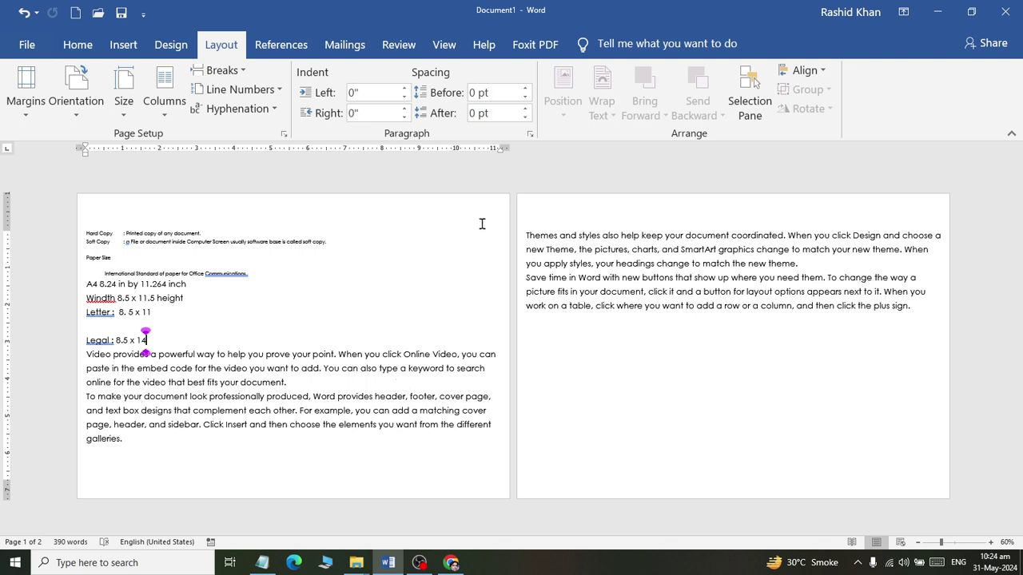
{"action": "left_click", "coordinate": [123, 110]}
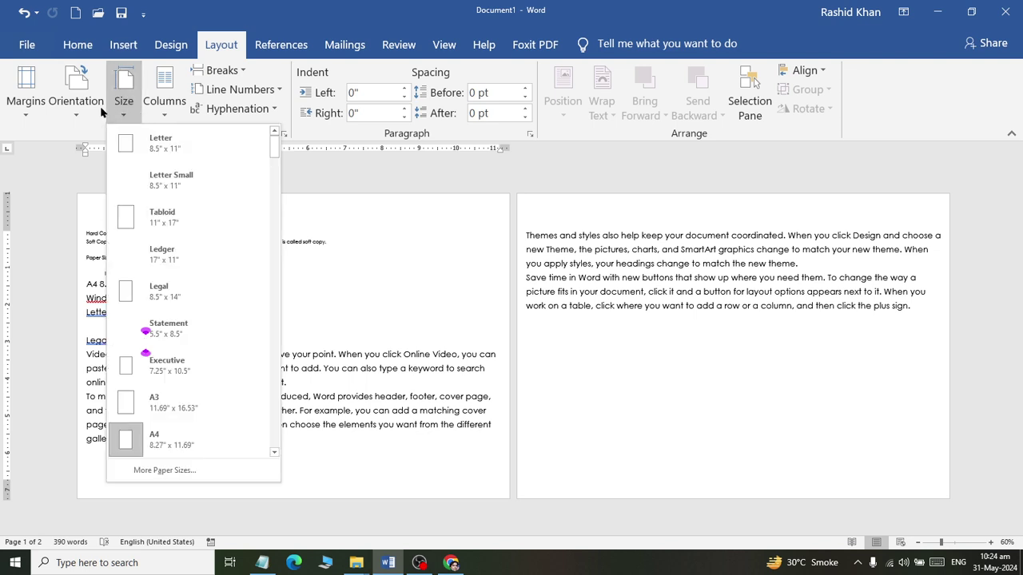
{"action": "left_click", "coordinate": [101, 110]}
{"action": "left_click", "coordinate": [83, 145]}
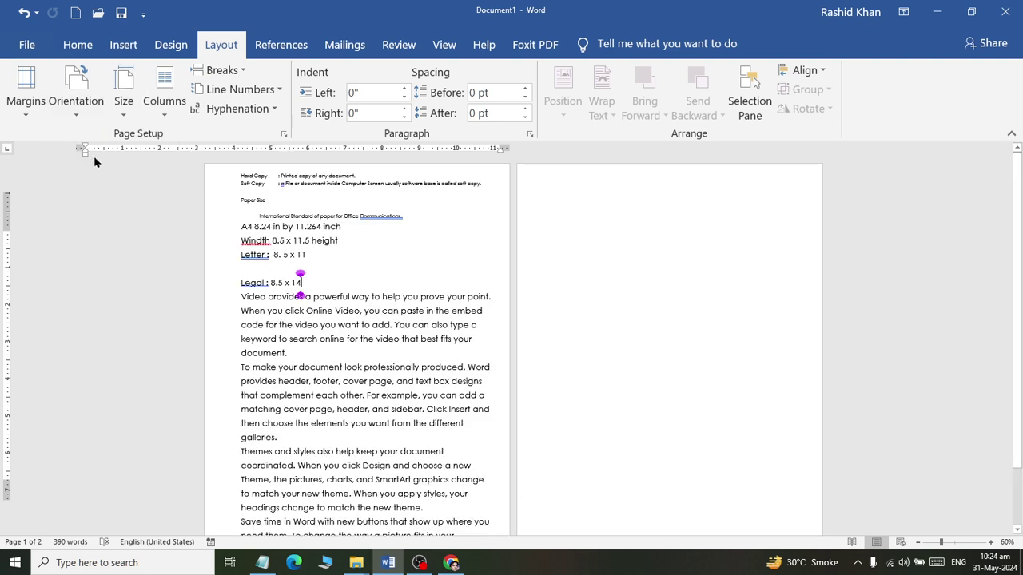
Step: In Chrome, search images for 'magzine cover page landscape' and scroll through the results
{"action": "key", "text": "alt+Tab"}
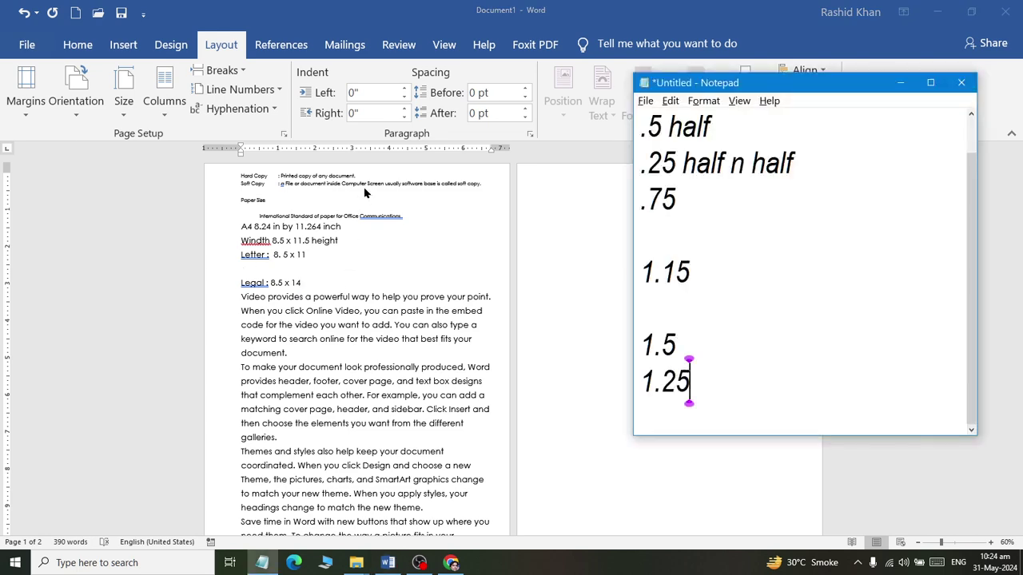
{"action": "key", "text": "alt+Tab"}
{"action": "scroll", "coordinate": [295, 166], "scroll_direction": "down", "scroll_amount": 3}
{"action": "key", "text": "slash"}
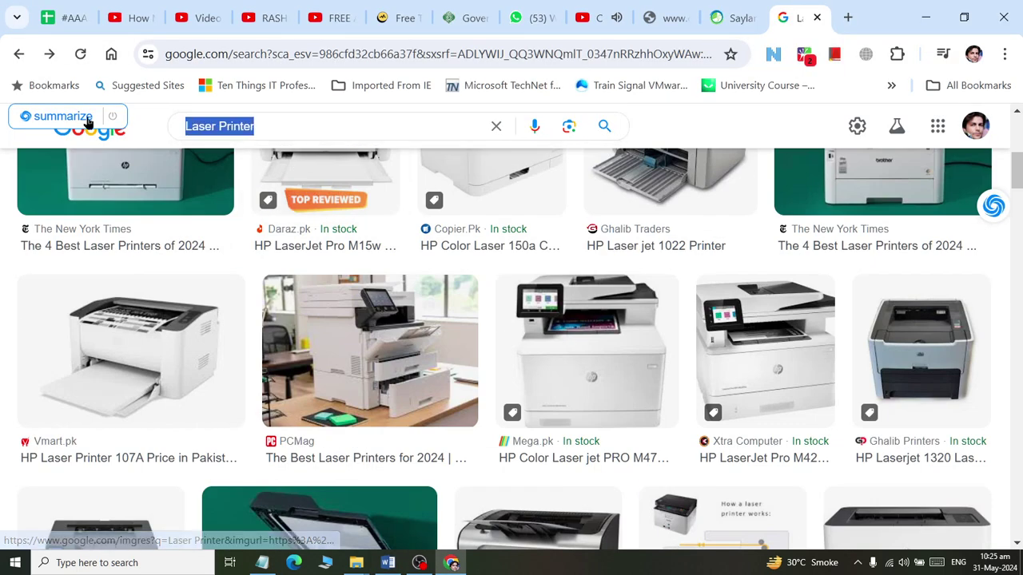
{"action": "type", "text": "magzine"}
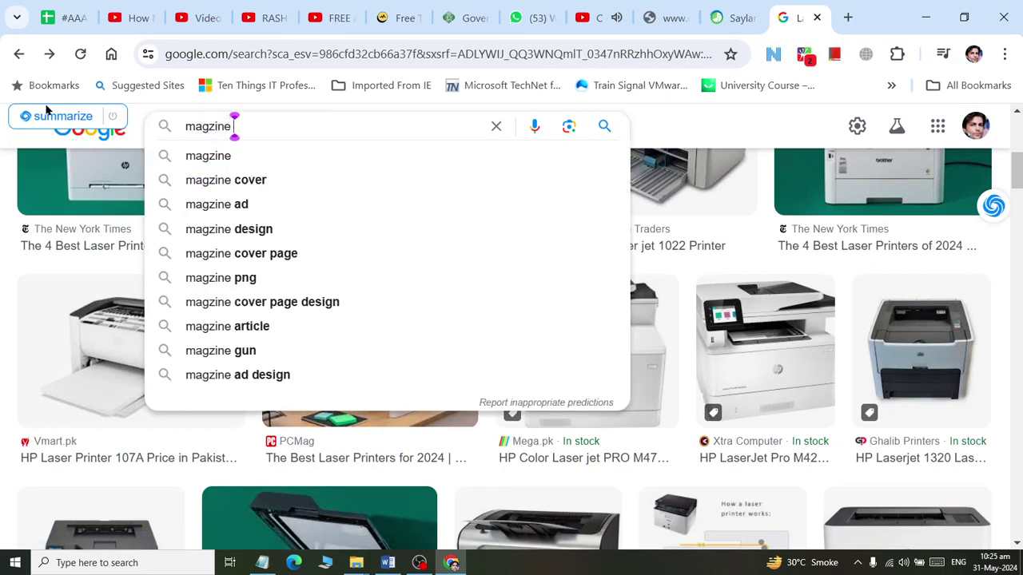
{"action": "type", "text": " cover page lan"}
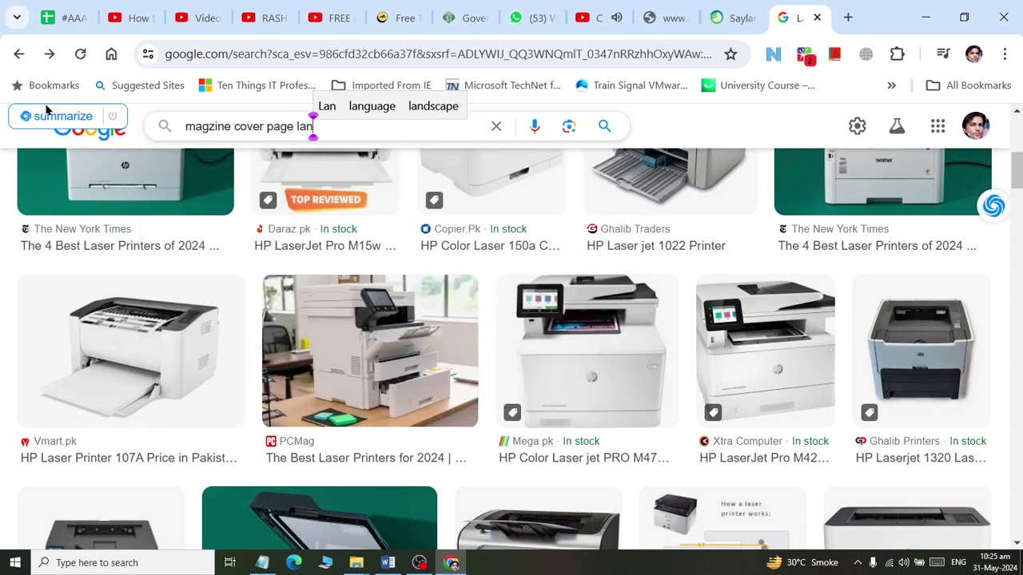
{"action": "type", "text": "dscape"}
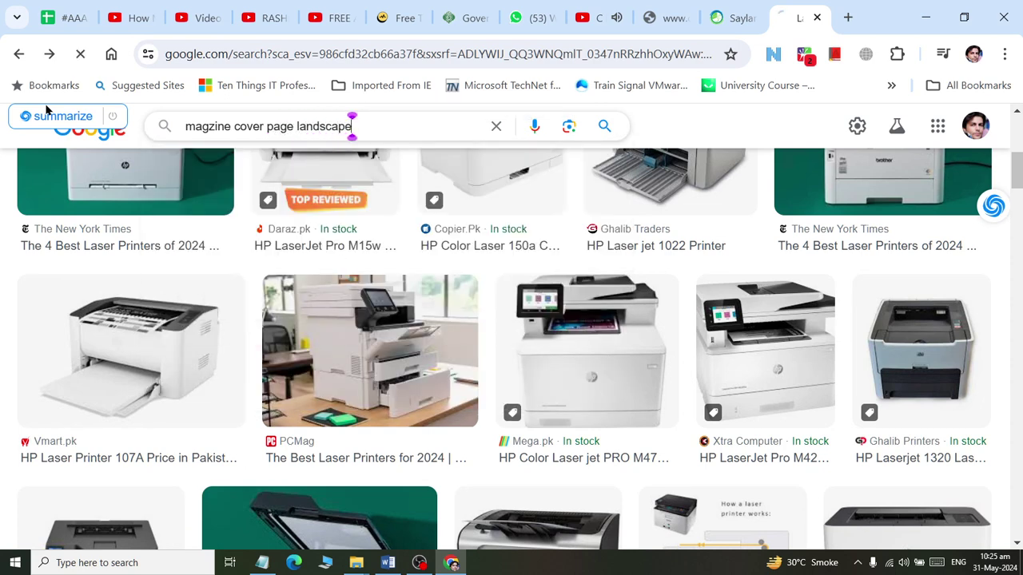
{"action": "key", "text": "Return"}
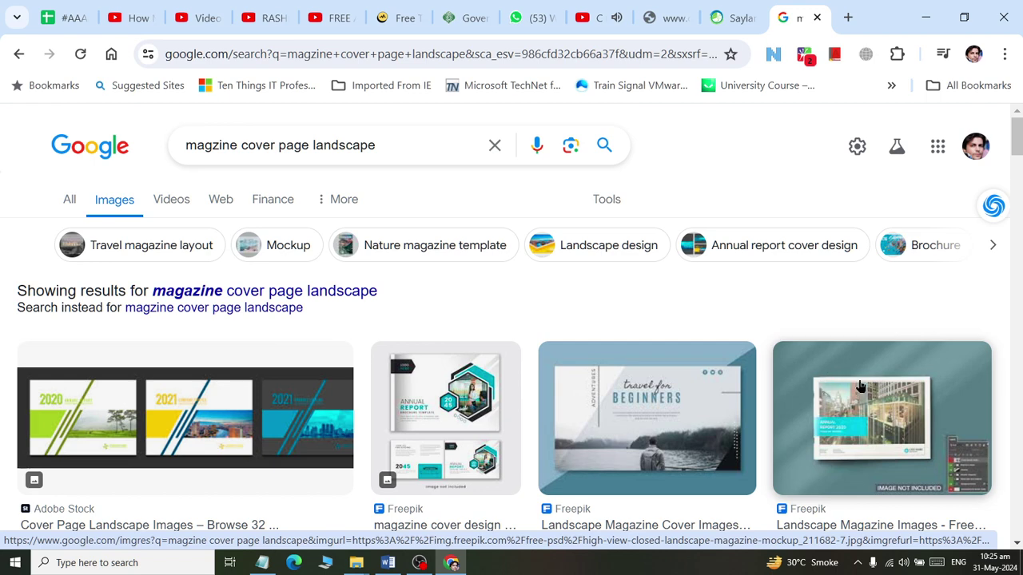
{"action": "scroll", "coordinate": [446, 399], "scroll_direction": "down", "scroll_amount": 3}
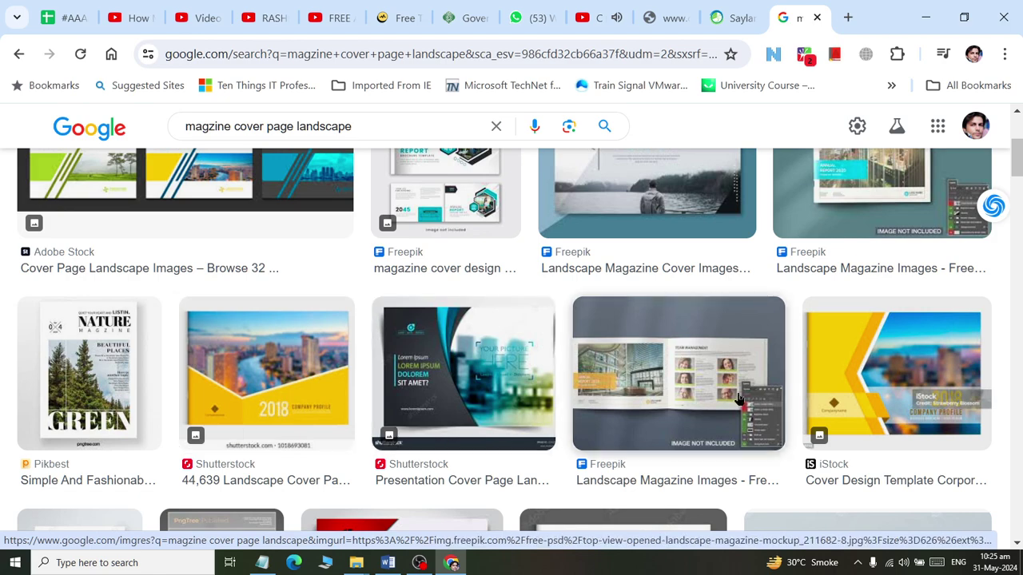
{"action": "scroll", "coordinate": [583, 399], "scroll_direction": "down", "scroll_amount": 4}
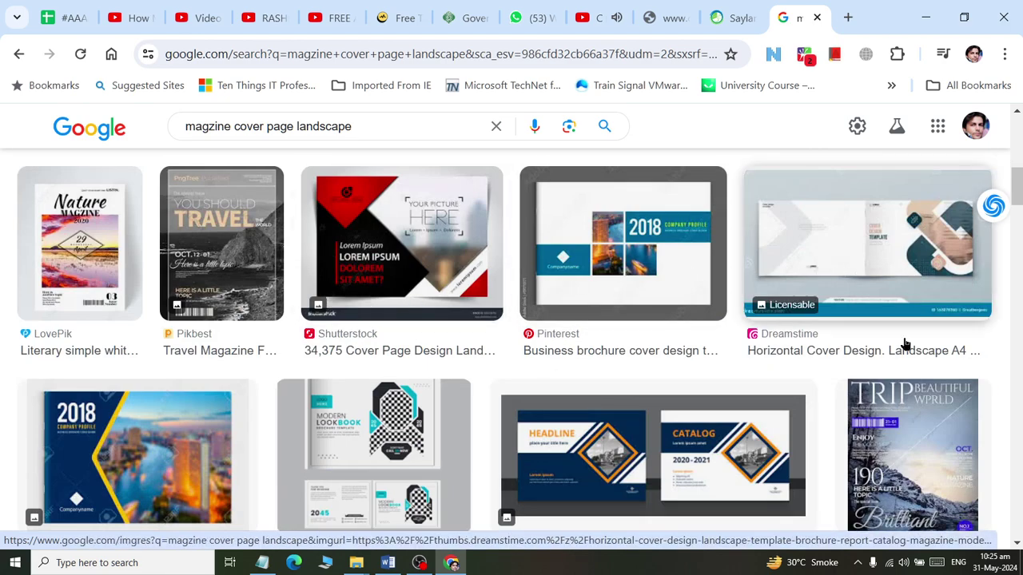
{"action": "scroll", "coordinate": [577, 477], "scroll_direction": "down", "scroll_amount": 1}
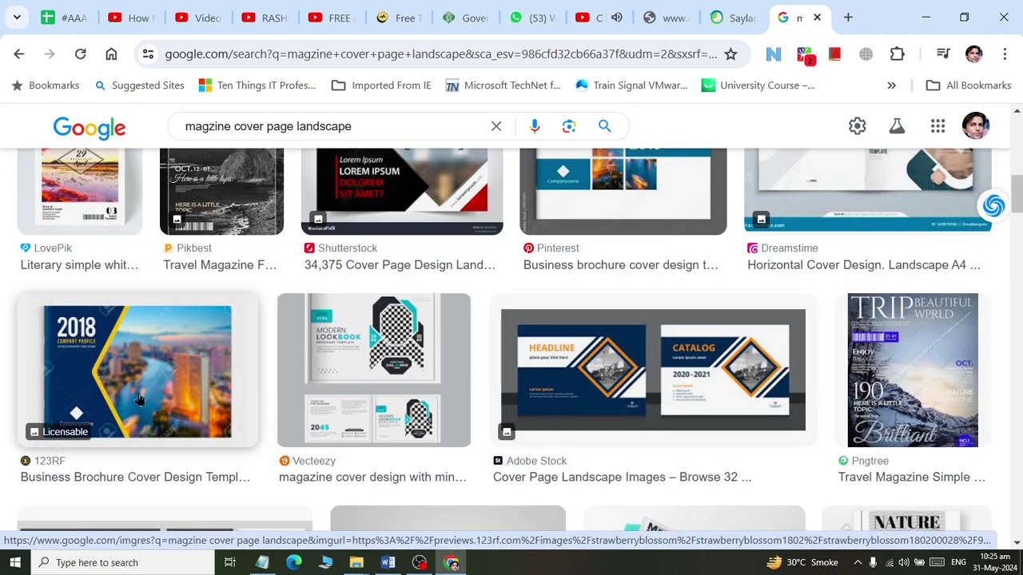
{"action": "scroll", "coordinate": [158, 388], "scroll_direction": "down", "scroll_amount": 2}
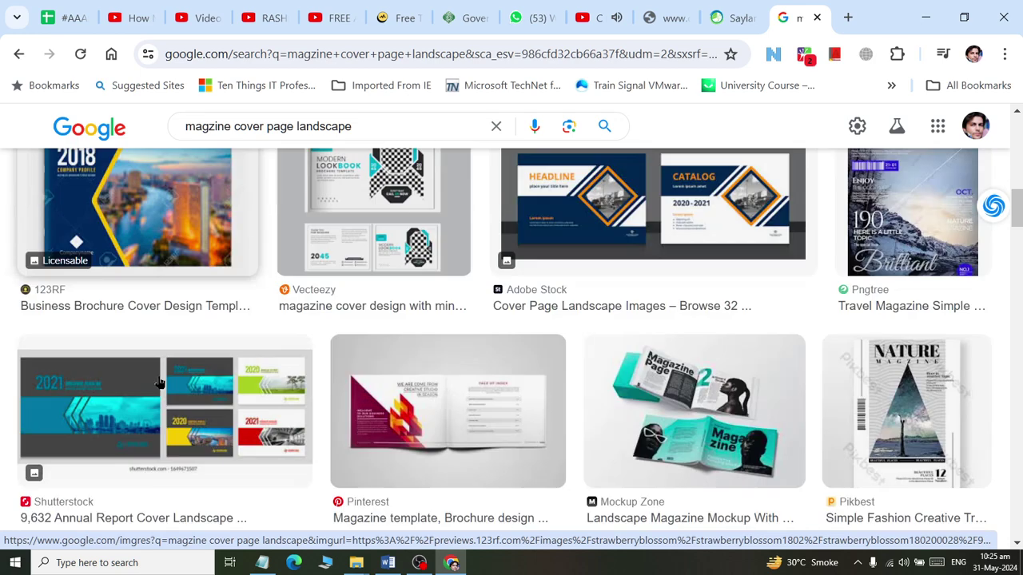
{"action": "scroll", "coordinate": [155, 378], "scroll_direction": "down", "scroll_amount": 1}
{"action": "scroll", "coordinate": [155, 379], "scroll_direction": "up", "scroll_amount": 5}
{"action": "scroll", "coordinate": [212, 155], "scroll_direction": "up", "scroll_amount": 5}
Step: Replace 'magzine cover' with 'certificate' to search images for certificate page landscape
{"action": "double_click", "coordinate": [210, 140]}
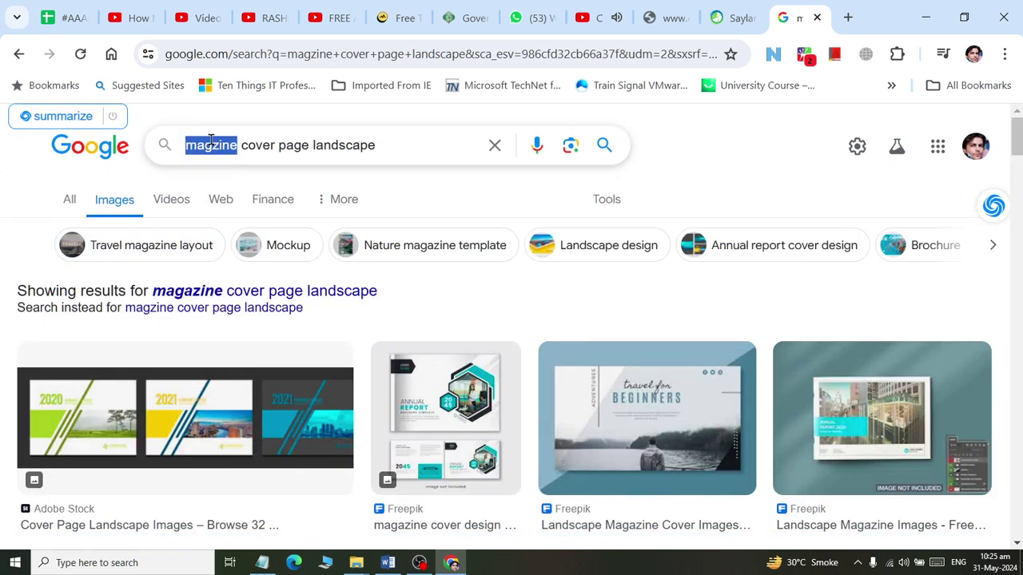
{"action": "left_click_drag", "start_coordinate": [277, 146], "coordinate": [4, 96]}
{"action": "type", "text": "c"}
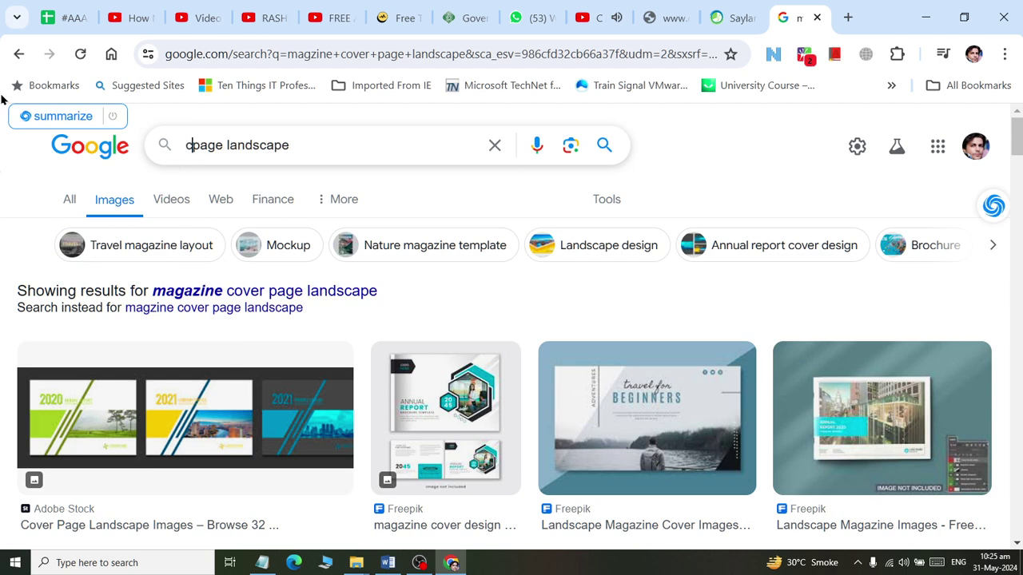
{"action": "type", "text": "ertificate"}
{"action": "key", "text": "Return"}
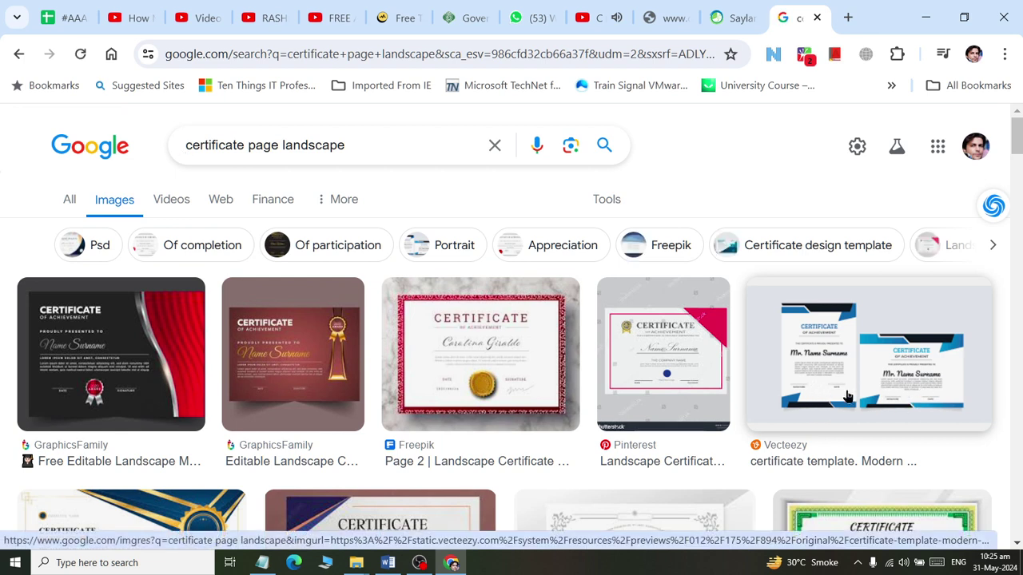
Step: Switch from Chrome back to the Word document
{"action": "key", "text": "alt+Tab"}
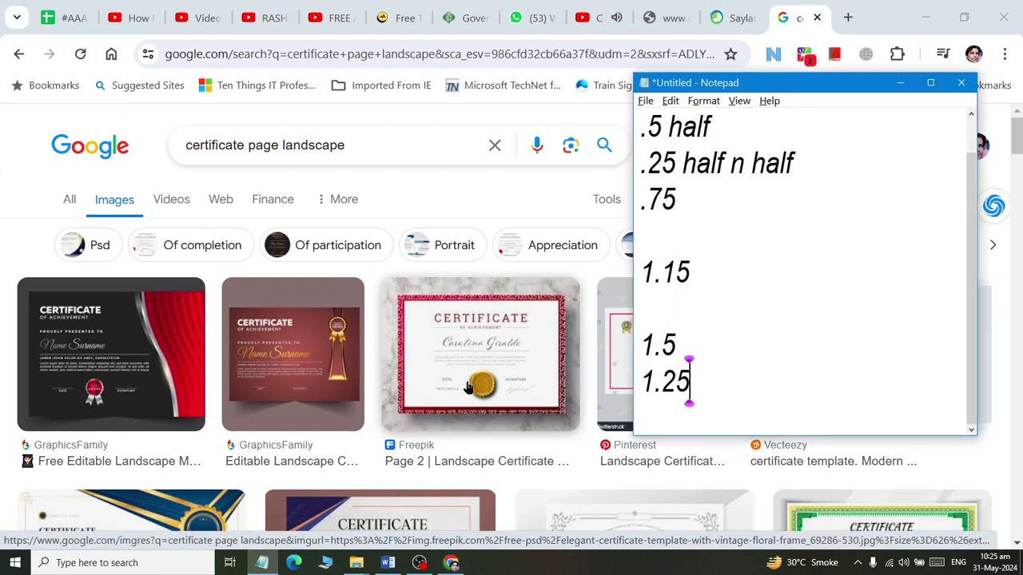
{"action": "key", "text": "alt+Tab"}
{"action": "key", "text": "Tab"}
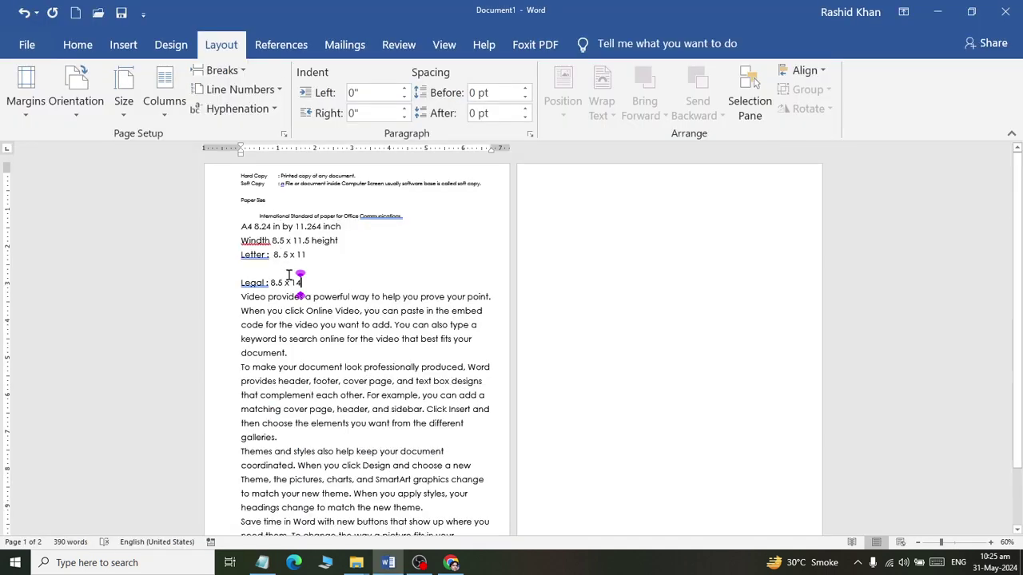
{"action": "scroll", "coordinate": [297, 289], "scroll_direction": "down", "scroll_amount": 2}
{"action": "scroll", "coordinate": [302, 263], "scroll_direction": "up", "scroll_amount": 2}
{"action": "left_click", "coordinate": [163, 99]}
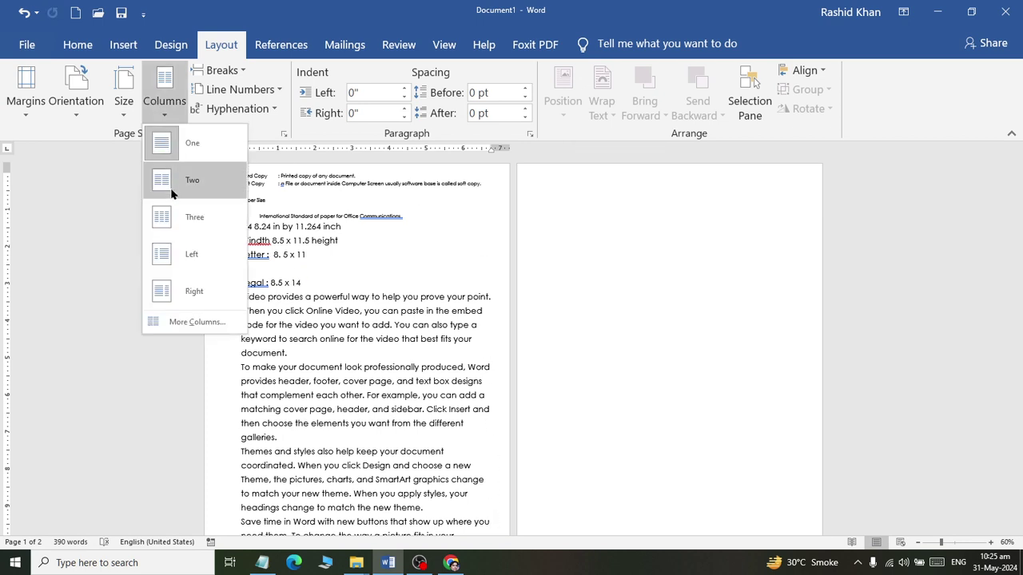
{"action": "left_click", "coordinate": [166, 192]}
{"action": "left_click", "coordinate": [164, 100]}
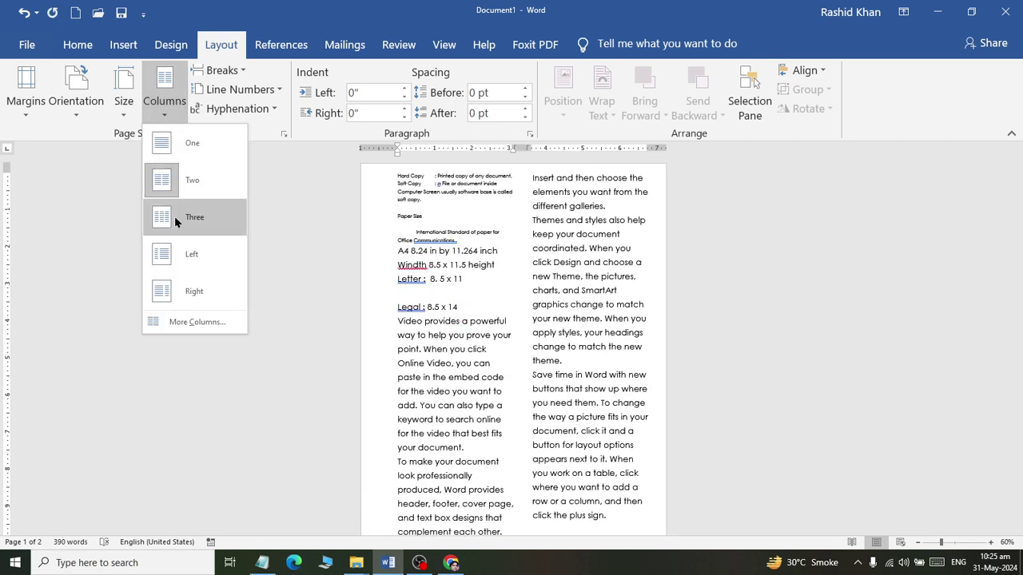
{"action": "left_click", "coordinate": [171, 217]}
{"action": "left_click", "coordinate": [163, 100]}
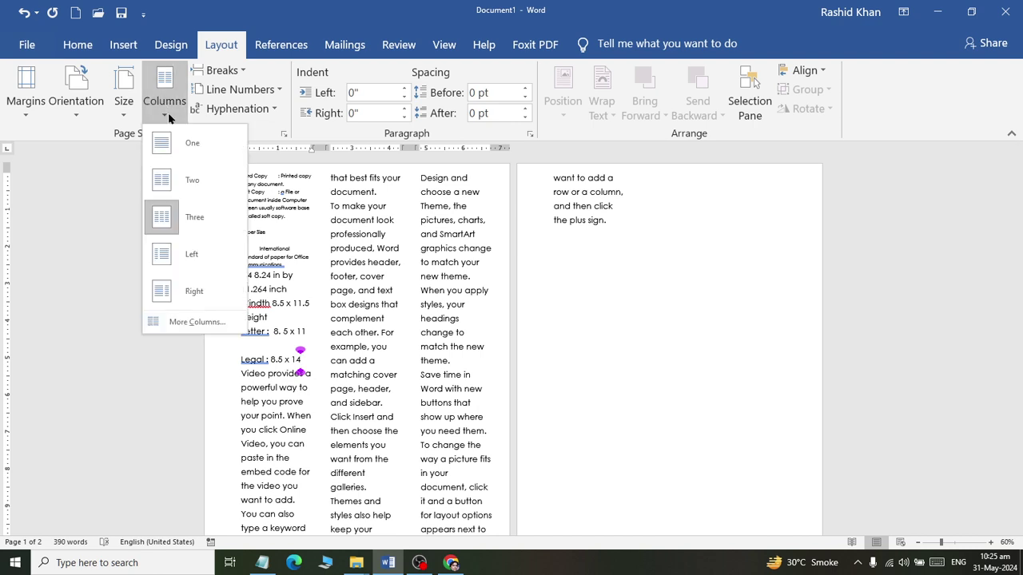
{"action": "left_click", "coordinate": [180, 323]}
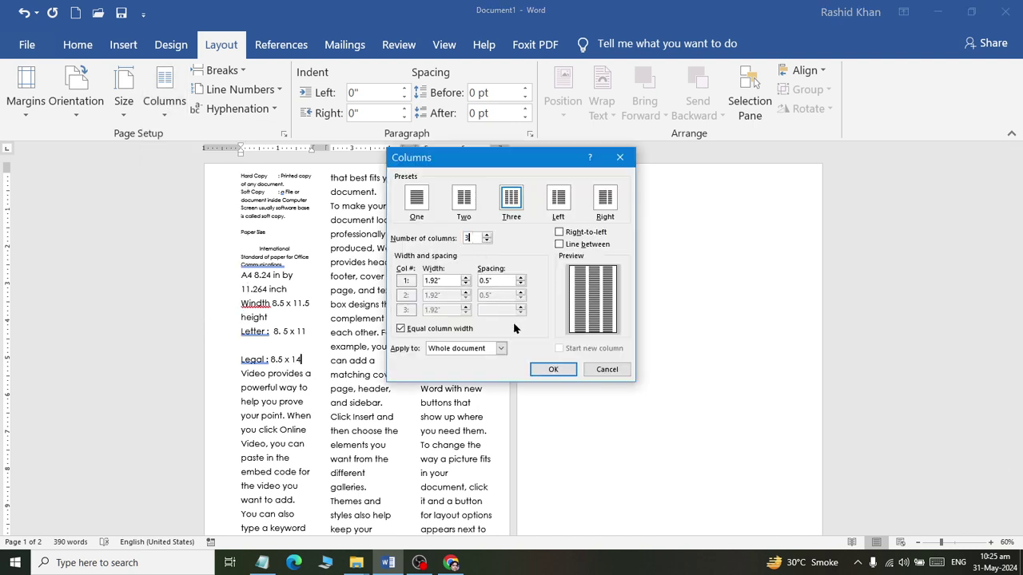
{"action": "left_click", "coordinate": [605, 370]}
{"action": "left_click", "coordinate": [164, 100]}
{"action": "left_click", "coordinate": [169, 142]}
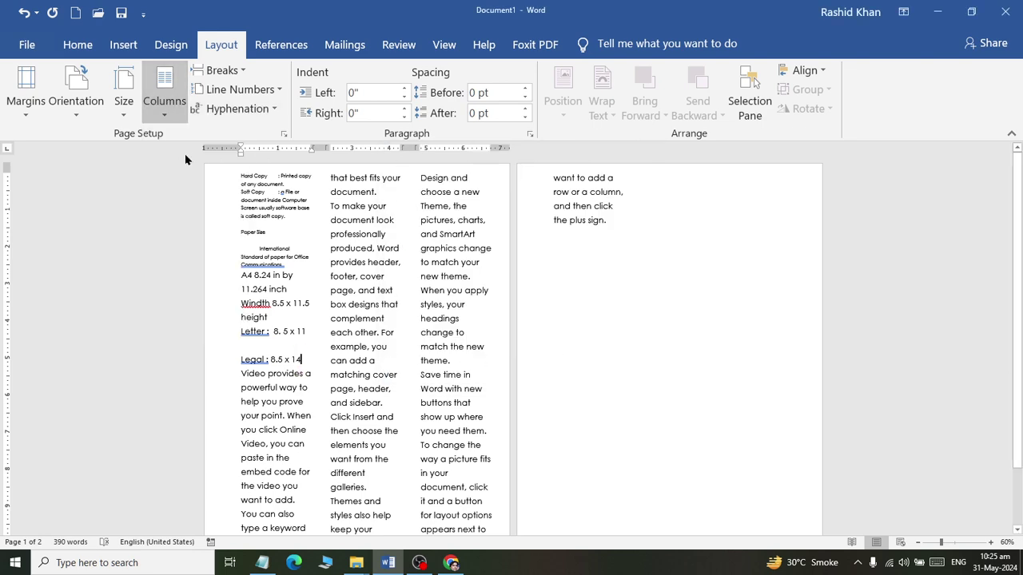
{"action": "scroll", "coordinate": [334, 415], "scroll_direction": "down", "scroll_amount": 1}
{"action": "scroll", "coordinate": [334, 384], "scroll_direction": "up", "scroll_amount": 1}
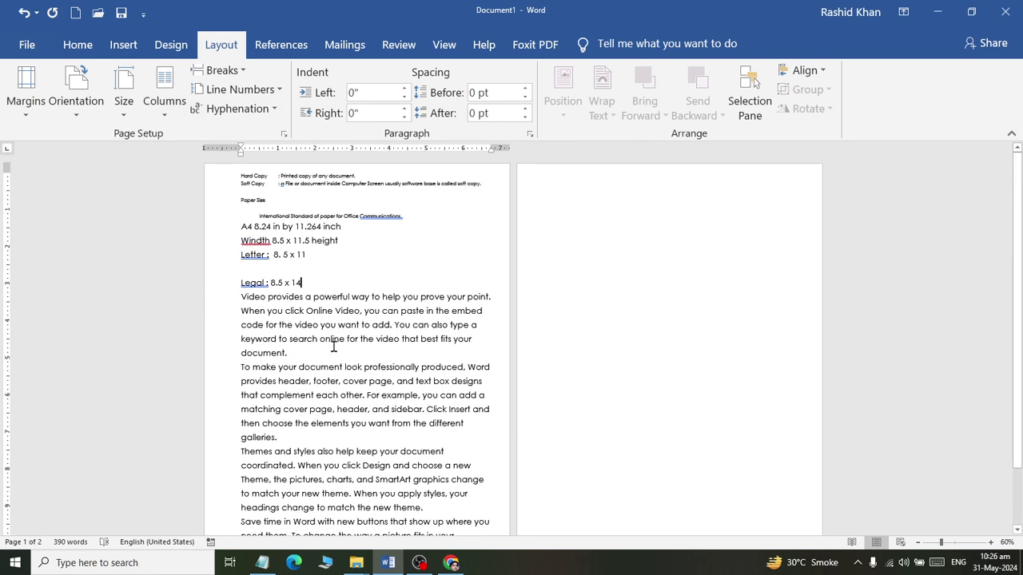
Step: Start a list after 'document.' with Keyboard, Mouse and LCD on separate lines
{"action": "key", "text": "super"}
{"action": "left_click", "coordinate": [405, 42]}
{"action": "left_click", "coordinate": [405, 338]}
{"action": "scroll", "coordinate": [347, 400], "scroll_direction": "up", "scroll_amount": 4}
{"action": "scroll", "coordinate": [497, 400], "scroll_direction": "up", "scroll_amount": 1}
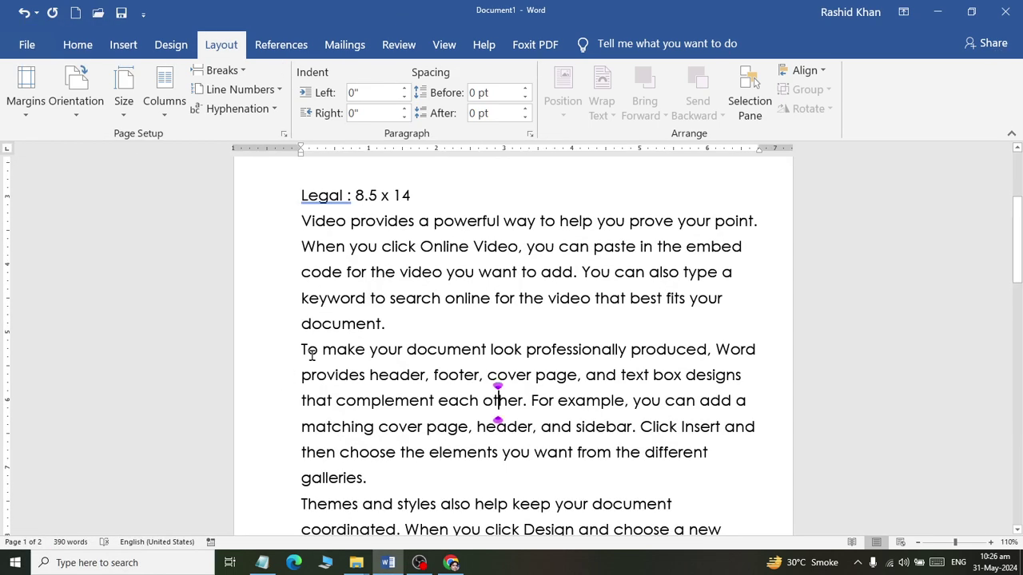
{"action": "key", "text": "Return"}
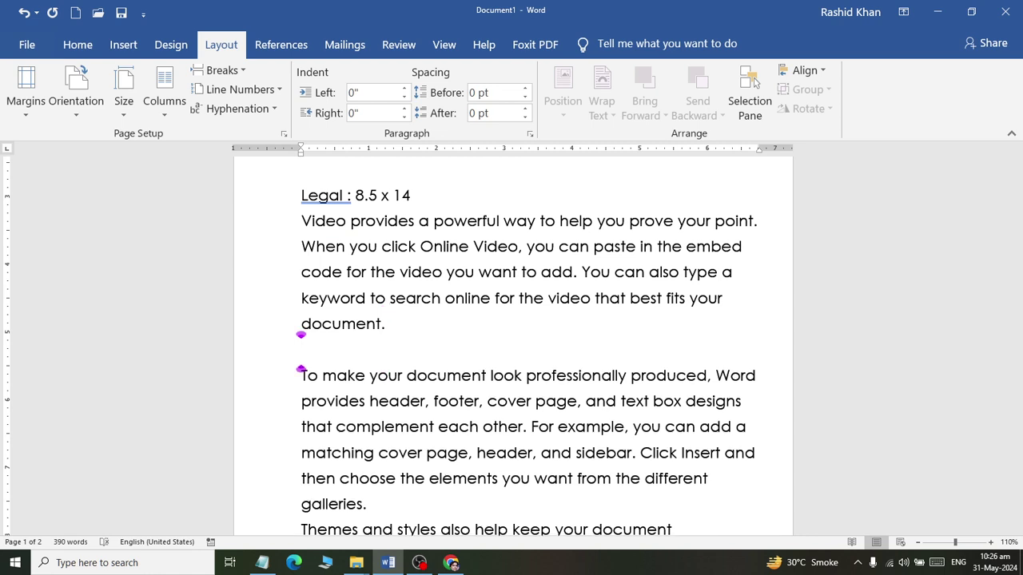
{"action": "type", "text": "Keyboard"}
{"action": "key", "text": "Return"}
{"action": "type", "text": "Mou"}
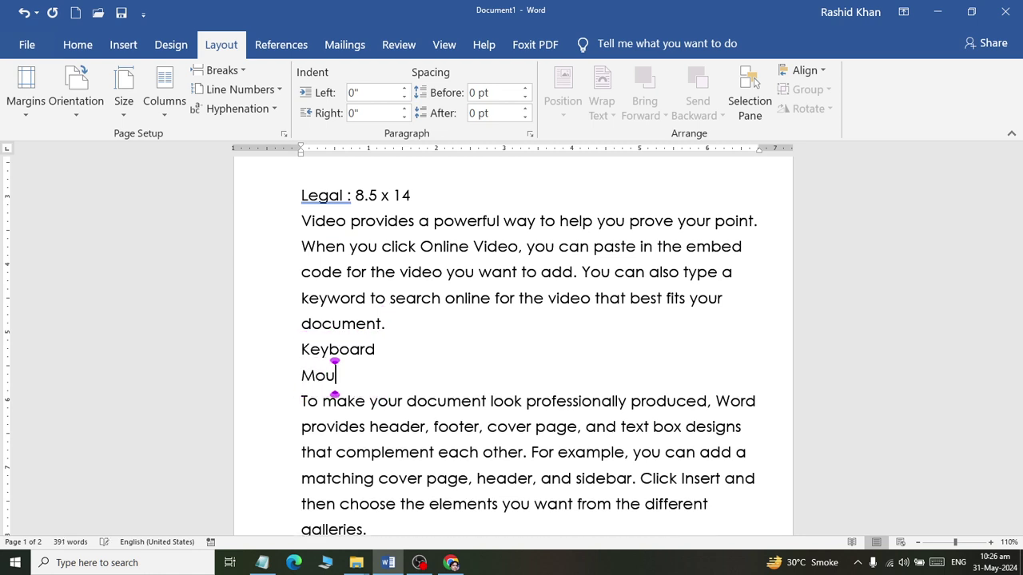
{"action": "type", "text": "se"}
{"action": "key", "text": "Return"}
{"action": "type", "text": "LCD"}
Step: Add LED, Smart Phone and Laptop on their own lines, correcting the typos
{"action": "key", "text": "Return"}
{"action": "type", "text": "L"}
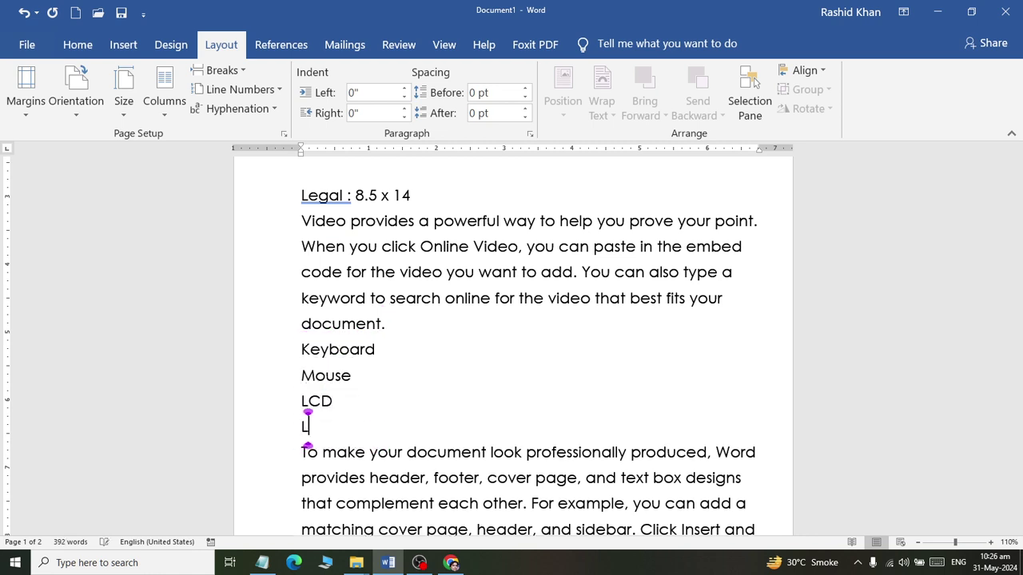
{"action": "type", "text": "ED"}
{"action": "key", "text": "Return"}
{"action": "type", "text": "Smart"}
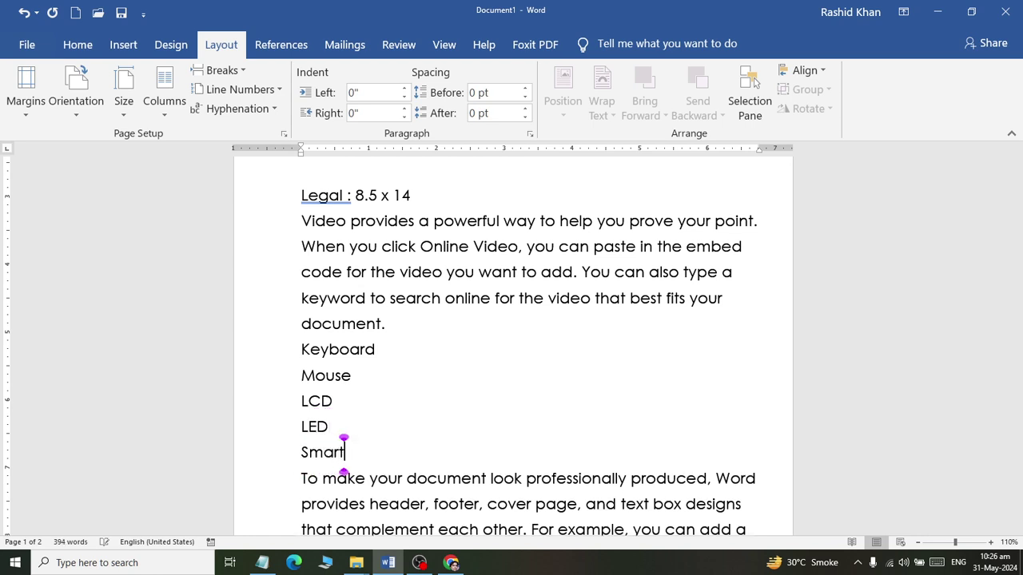
{"action": "type", "text": " Phoen"}
{"action": "key", "text": "BackSpace"}
{"action": "key", "text": "BackSpace"}
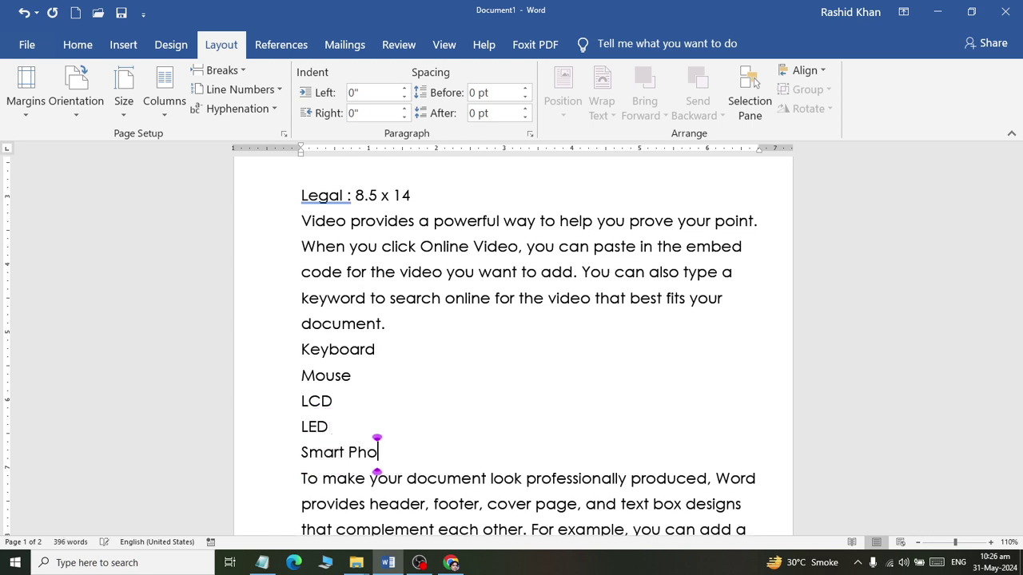
{"action": "type", "text": "ne"}
{"action": "key", "text": "Return"}
{"action": "type", "text": "Lapt"}
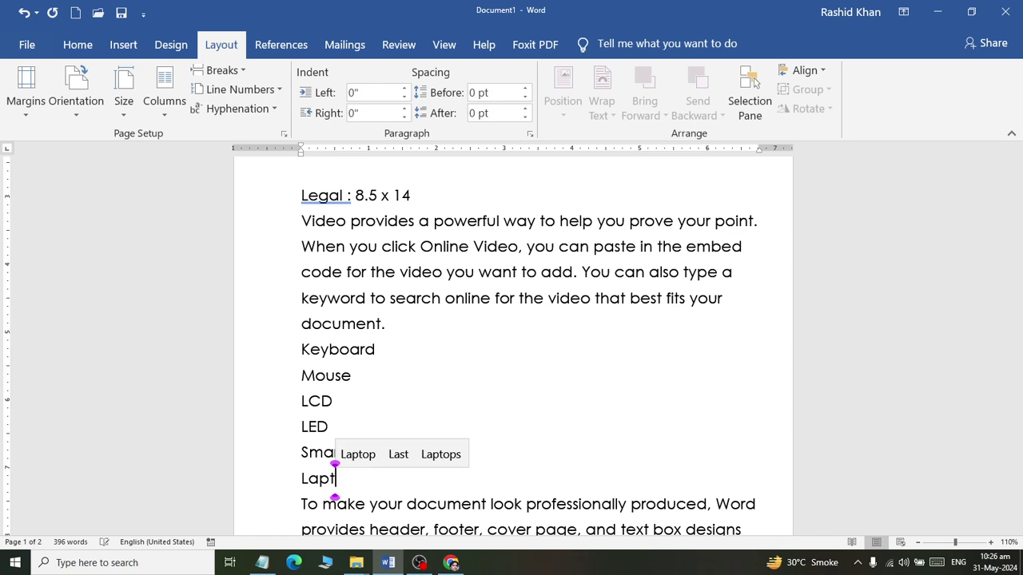
{"action": "key", "text": "BackSpace"}
{"action": "key", "text": "BackSpace"}
{"action": "type", "text": "ptop"}
{"action": "key", "text": "Return"}
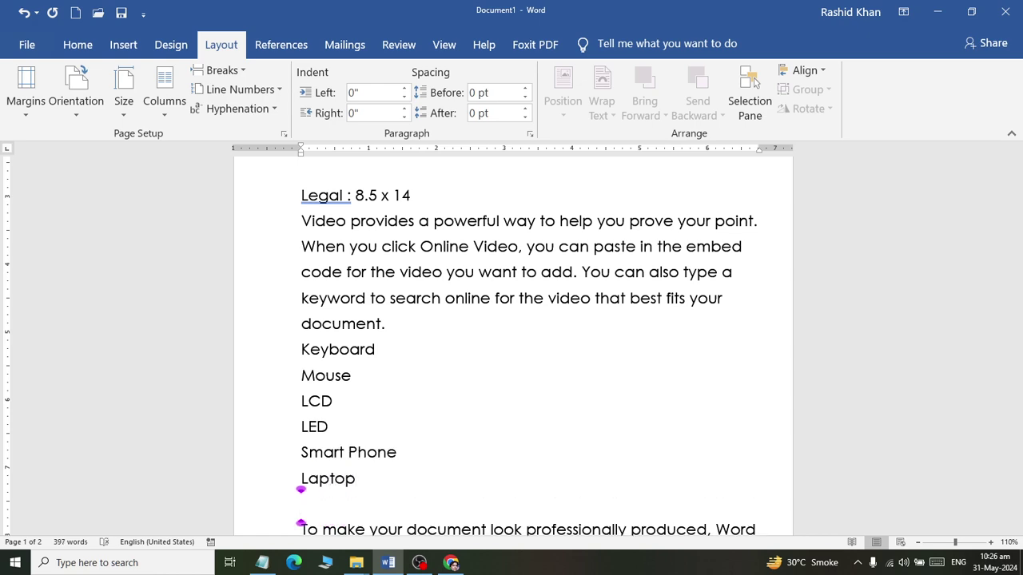
{"action": "key", "text": "BackSpace"}
{"action": "scroll", "coordinate": [406, 426], "scroll_direction": "down", "scroll_amount": 3}
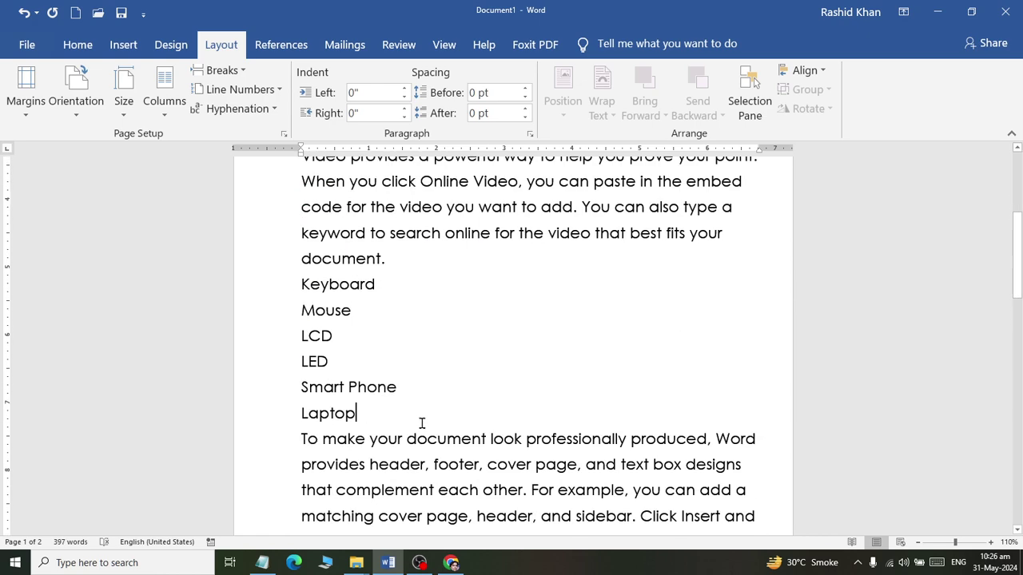
{"action": "scroll", "coordinate": [390, 429], "scroll_direction": "down", "scroll_amount": 5}
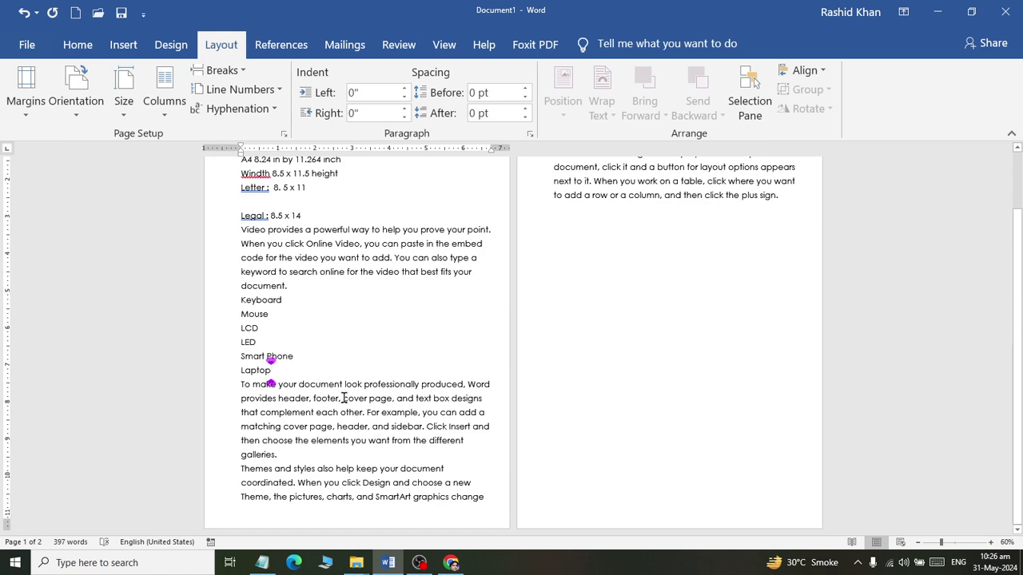
{"action": "scroll", "coordinate": [495, 311], "scroll_direction": "up", "scroll_amount": 2}
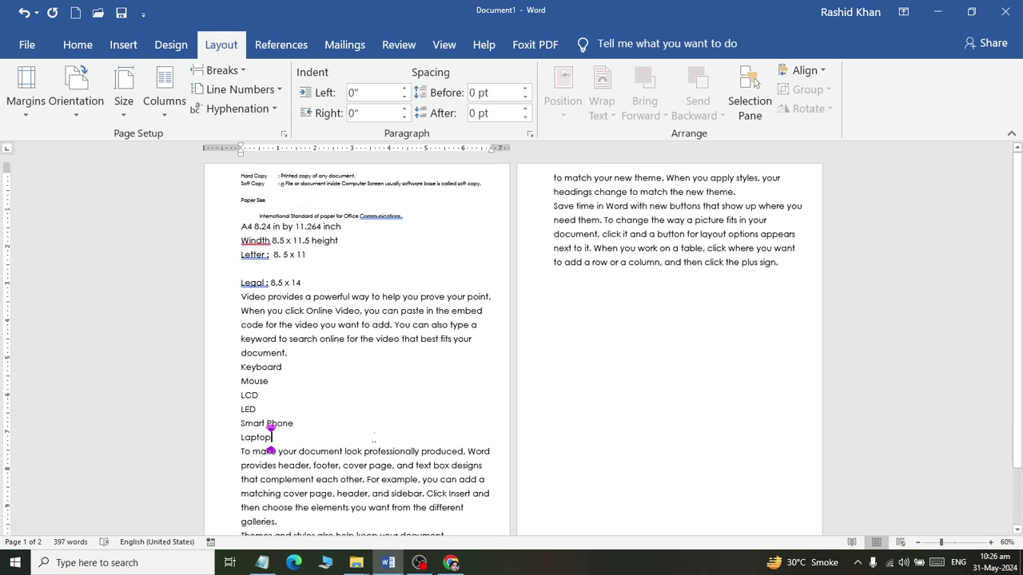
Step: Select the lines from 'document.' to Laptop and lay them out in two, then three columns
{"action": "mouse_move", "coordinate": [240, 370]}
{"action": "left_mouse_down"}
{"action": "mouse_move", "coordinate": [267, 393]}
{"action": "mouse_move", "coordinate": [267, 435]}
{"action": "left_mouse_up"}
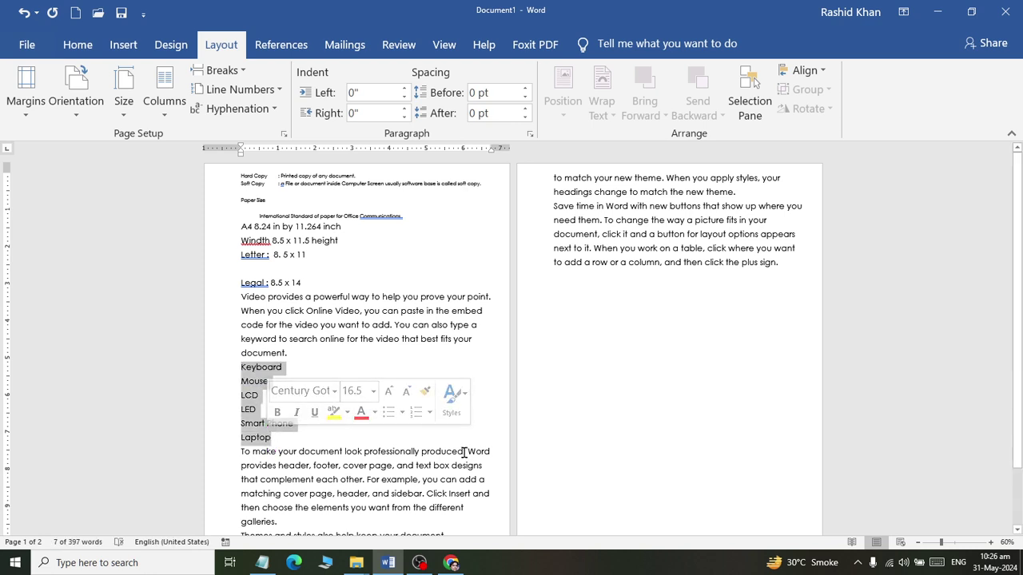
{"action": "left_click", "coordinate": [301, 479]}
{"action": "scroll", "coordinate": [203, 390], "scroll_direction": "up", "scroll_amount": 8}
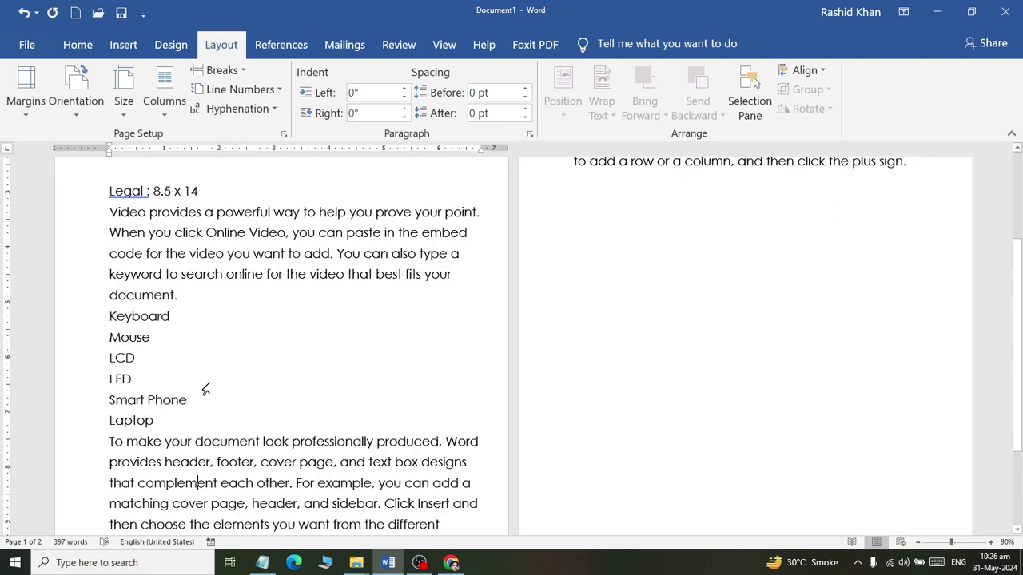
{"action": "scroll", "coordinate": [298, 393], "scroll_direction": "up", "scroll_amount": 1}
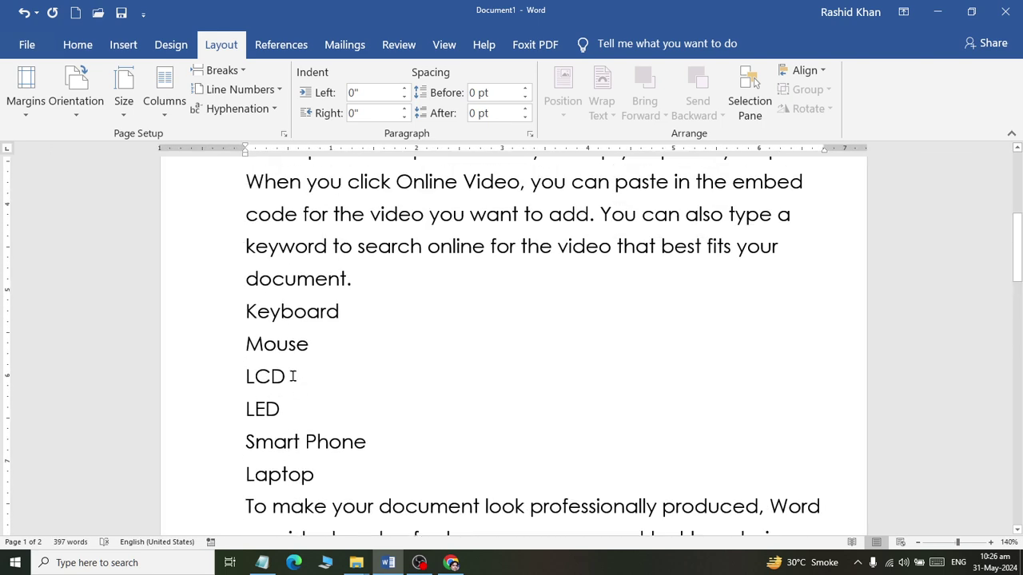
{"action": "mouse_move", "coordinate": [249, 287]}
{"action": "left_mouse_down"}
{"action": "mouse_move", "coordinate": [372, 389]}
{"action": "mouse_move", "coordinate": [397, 472]}
{"action": "left_mouse_up"}
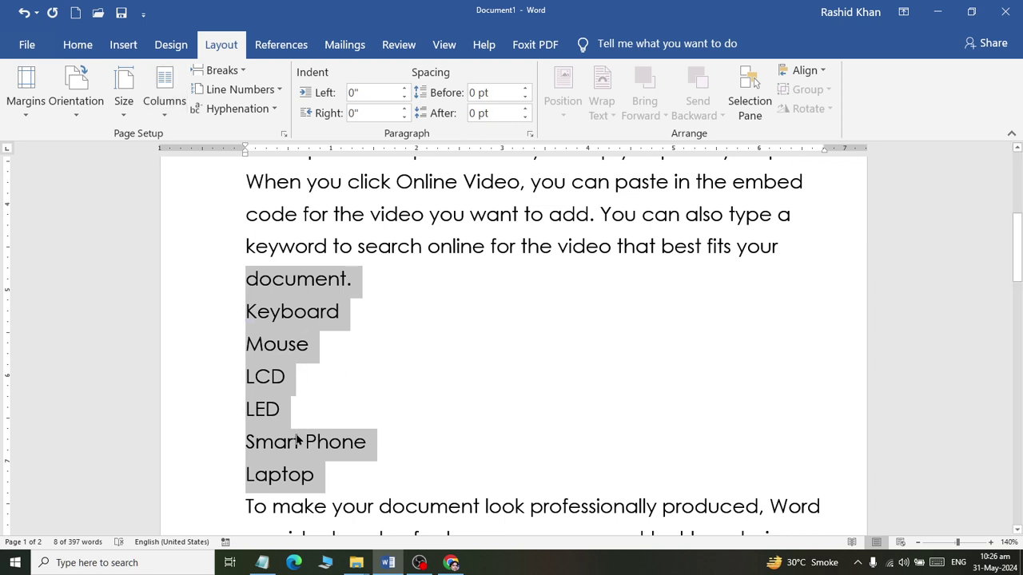
{"action": "left_click", "coordinate": [164, 104]}
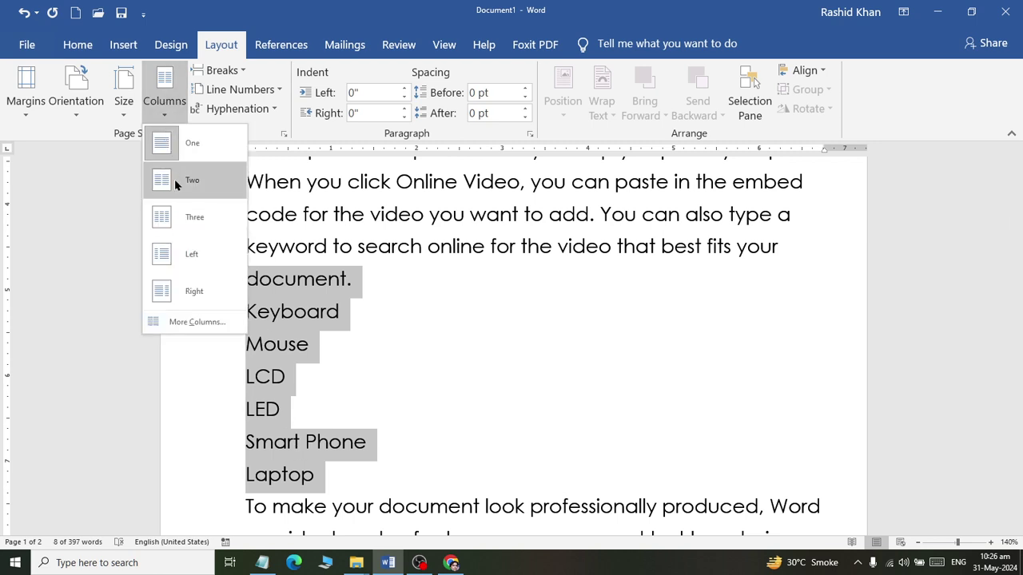
{"action": "left_click", "coordinate": [175, 183]}
{"action": "left_click", "coordinate": [165, 101]}
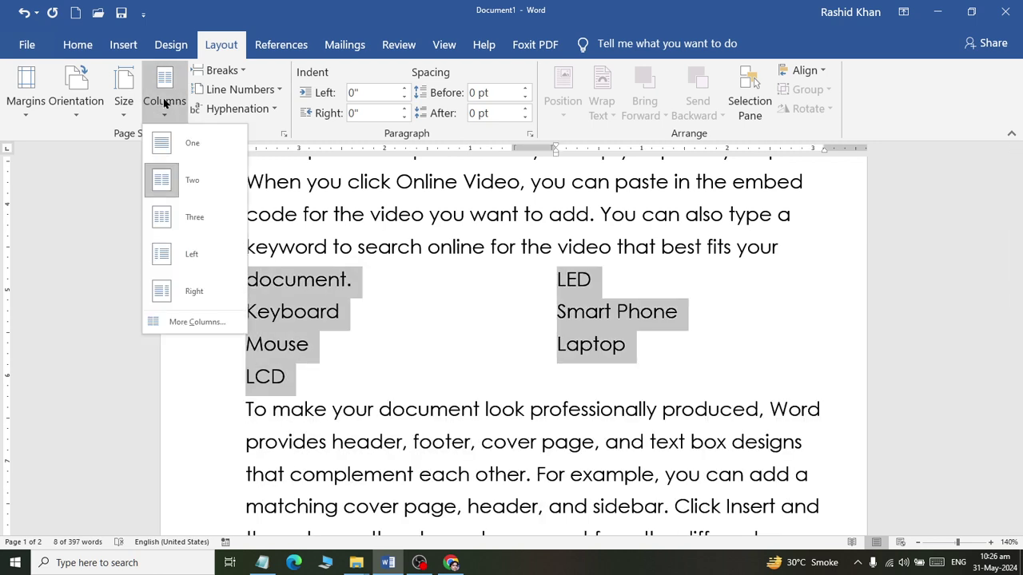
{"action": "left_click", "coordinate": [180, 214]}
Step: Number the selected list items 1 to 7
{"action": "left_click", "coordinate": [164, 101]}
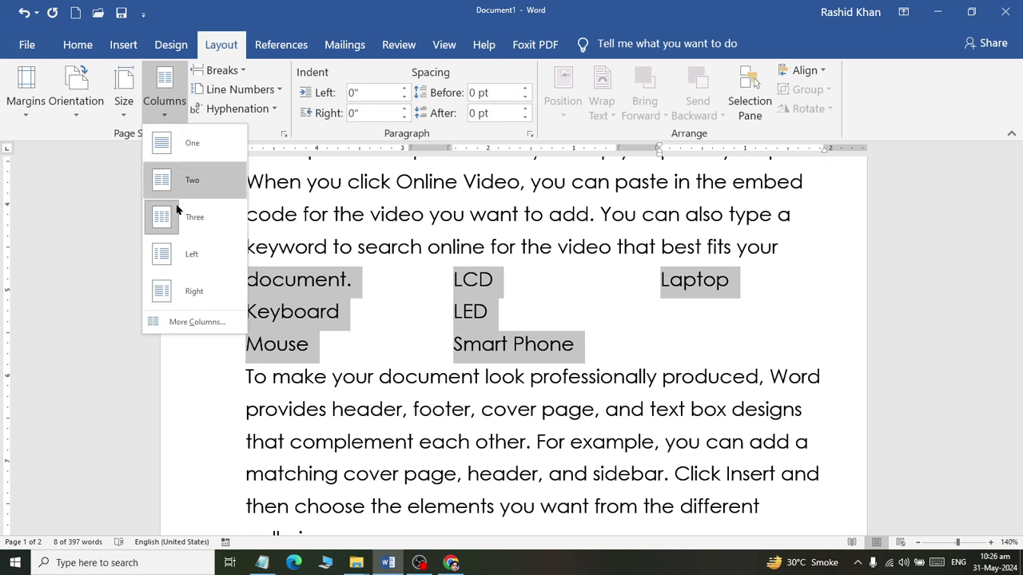
{"action": "left_click", "coordinate": [84, 46]}
{"action": "left_click", "coordinate": [324, 77]}
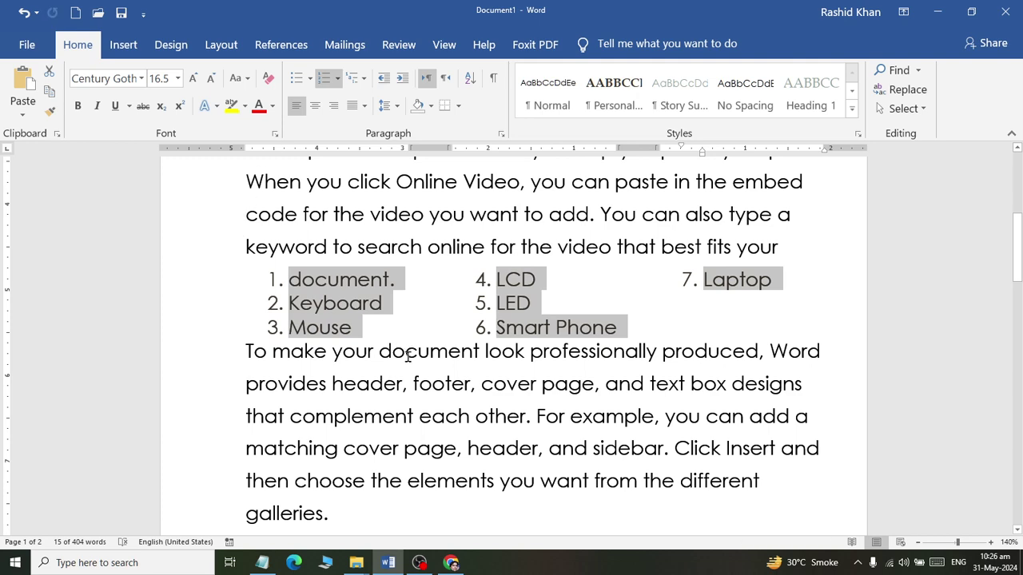
Step: Select the numbered Keyboard-to-Laptop list and set it to One column
{"action": "scroll", "coordinate": [407, 357], "scroll_direction": "down", "scroll_amount": 1, "text": "ctrl"}
{"action": "scroll", "coordinate": [407, 357], "scroll_direction": "down", "scroll_amount": 6, "text": "ctrl"}
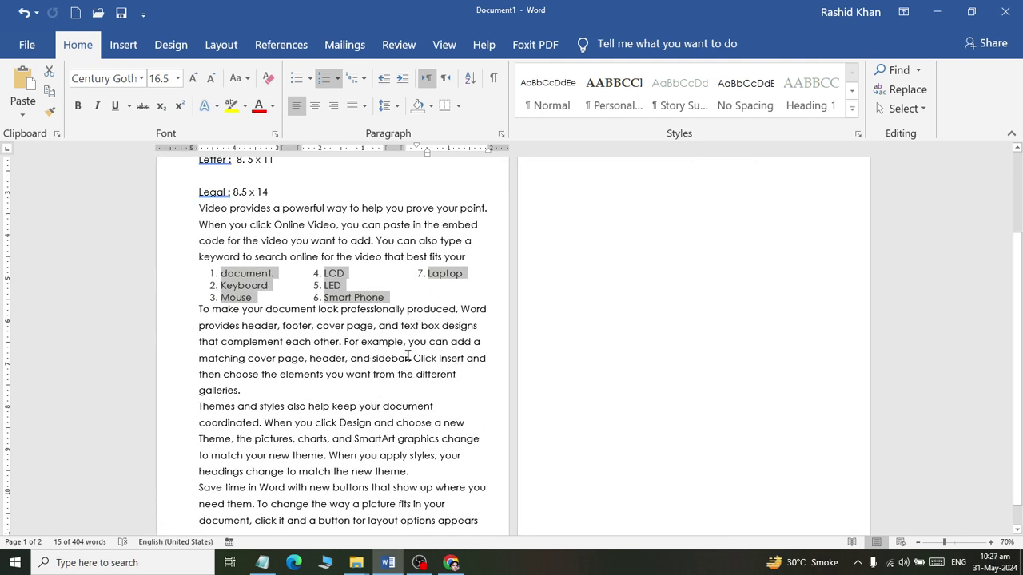
{"action": "scroll", "coordinate": [410, 357], "scroll_direction": "up", "scroll_amount": 2}
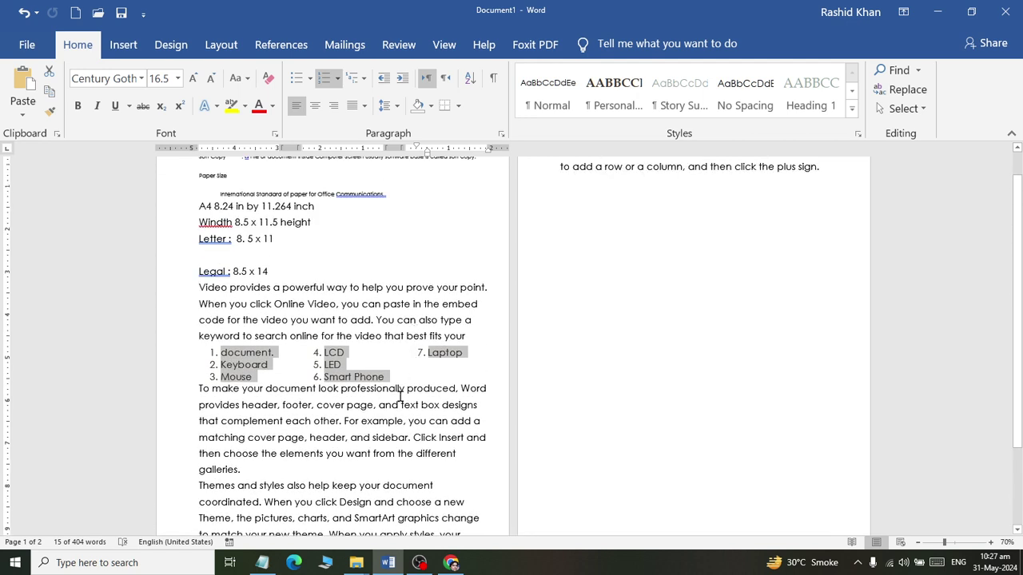
{"action": "left_click", "coordinate": [397, 403]}
{"action": "scroll", "coordinate": [407, 375], "scroll_direction": "up", "scroll_amount": 1}
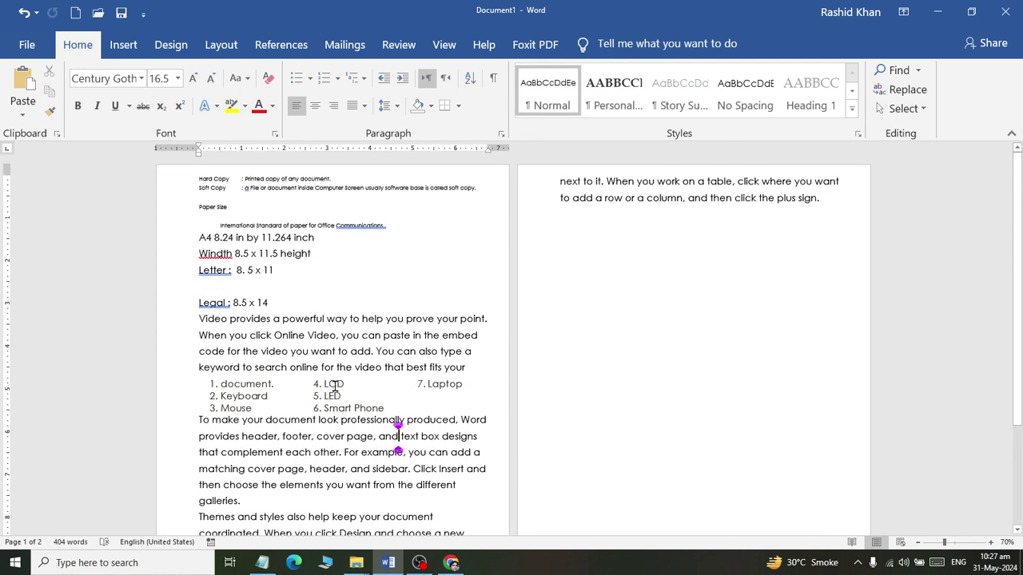
{"action": "scroll", "coordinate": [322, 367], "scroll_direction": "up", "scroll_amount": 1, "text": "ctrl"}
{"action": "scroll", "coordinate": [324, 360], "scroll_direction": "up", "scroll_amount": 1, "text": "ctrl"}
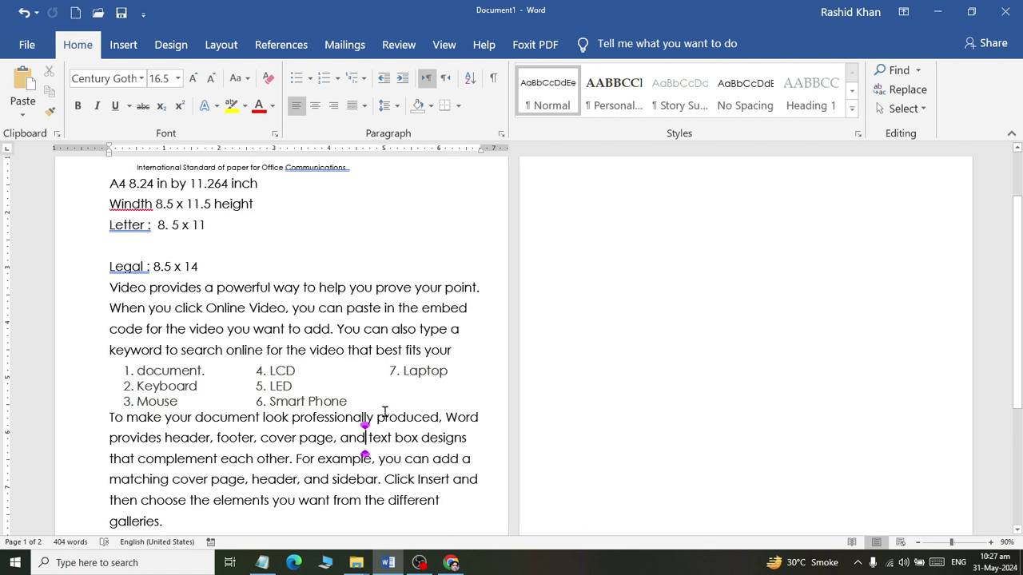
{"action": "left_click", "coordinate": [355, 401]}
{"action": "left_click_drag", "start_coordinate": [454, 368], "coordinate": [102, 369]}
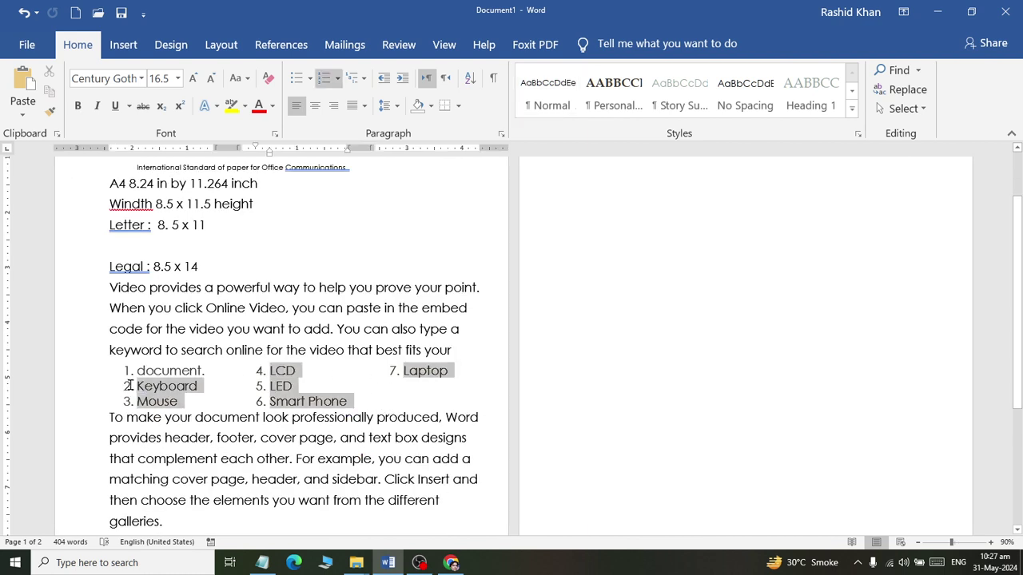
{"action": "left_click", "coordinate": [220, 44]}
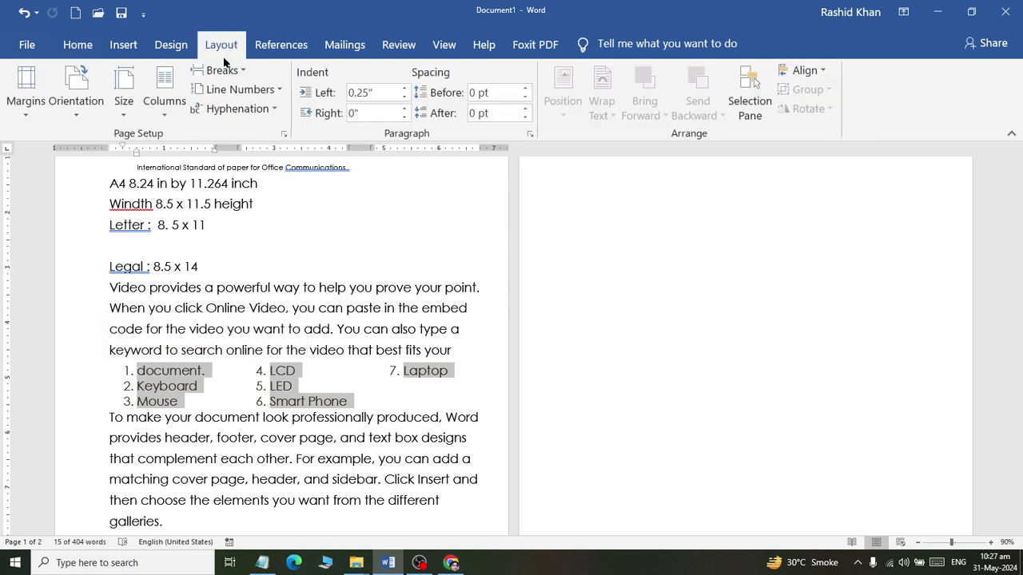
{"action": "left_click", "coordinate": [163, 88]}
{"action": "left_click", "coordinate": [172, 141]}
{"action": "left_click", "coordinate": [157, 417]}
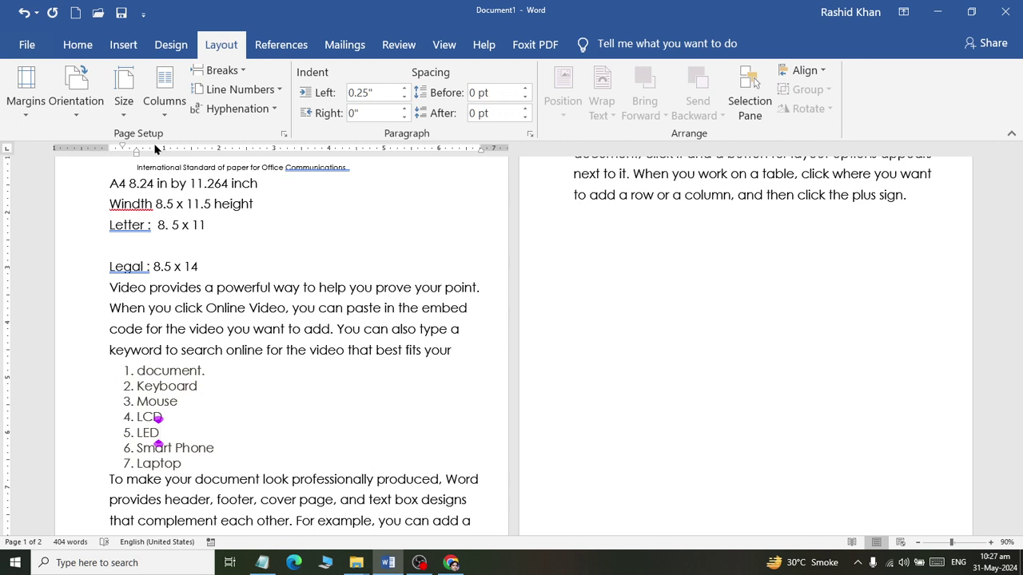
Step: Look through the Size, Orientation, Margins and Columns menus without changing anything
{"action": "left_click", "coordinate": [117, 117]}
{"action": "left_click", "coordinate": [116, 111]}
{"action": "left_click", "coordinate": [79, 112]}
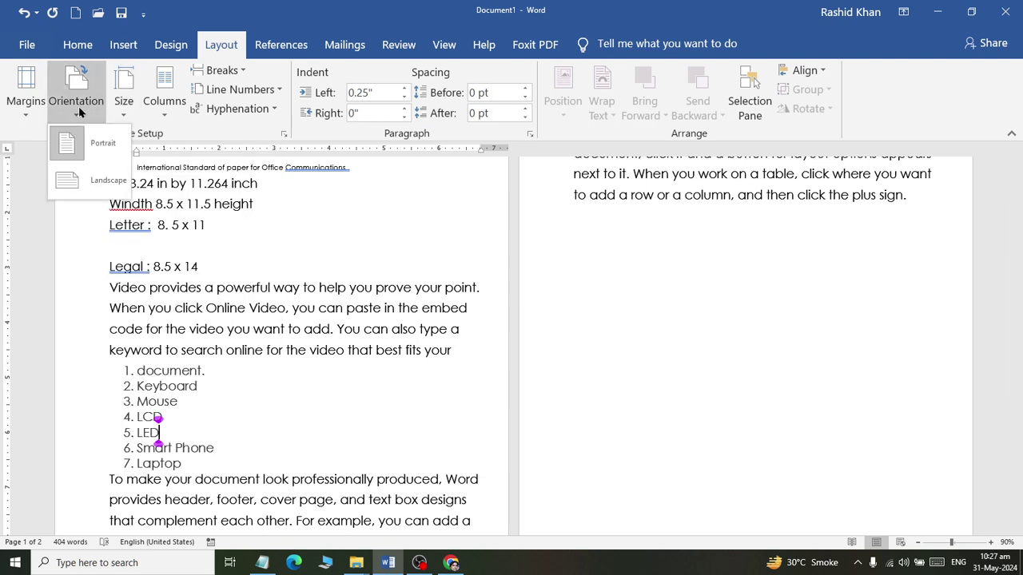
{"action": "left_click", "coordinate": [78, 112]}
{"action": "left_click", "coordinate": [32, 112]}
{"action": "left_click", "coordinate": [36, 119]}
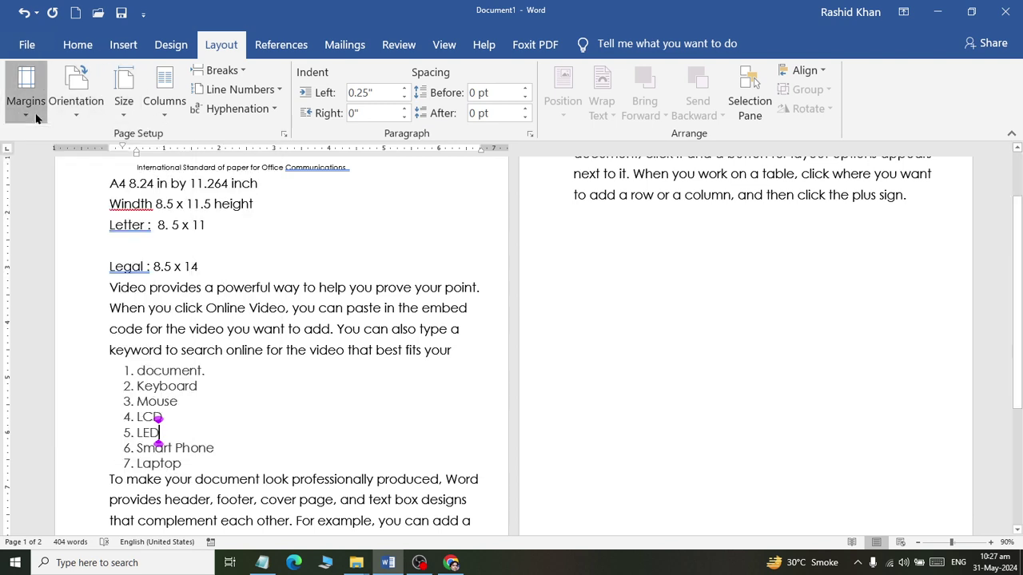
{"action": "left_click", "coordinate": [165, 115]}
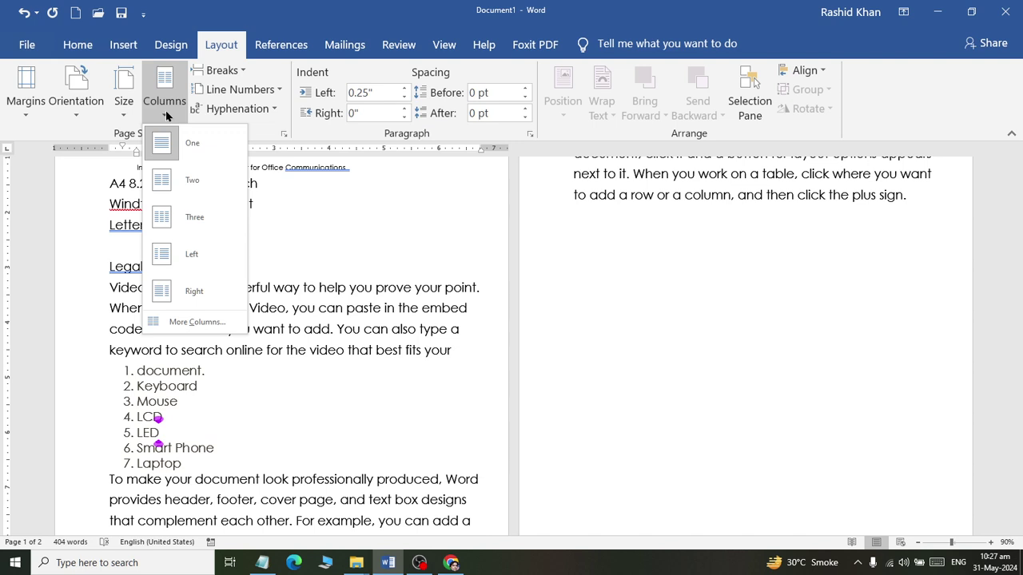
{"action": "left_click", "coordinate": [166, 115]}
{"action": "left_click", "coordinate": [165, 206]}
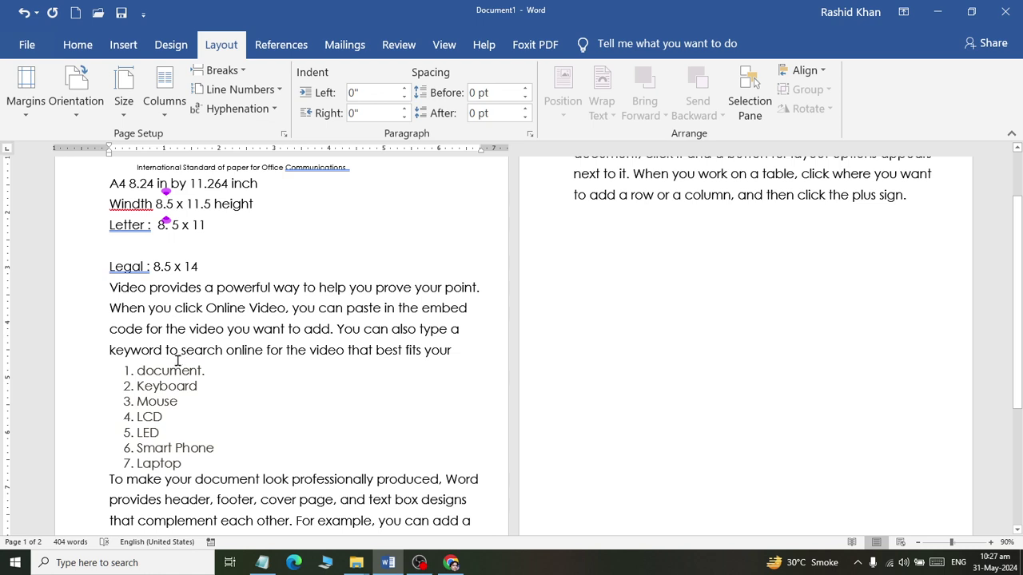
Step: Check the paper sizes again and leave the Margins presets open
{"action": "left_click", "coordinate": [124, 106]}
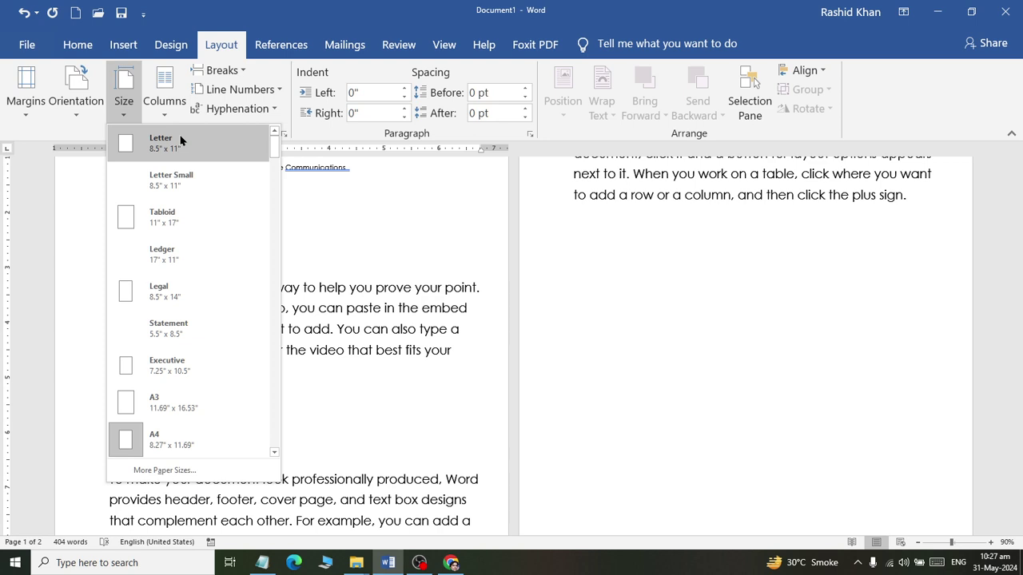
{"action": "left_click", "coordinate": [56, 104]}
{"action": "left_click", "coordinate": [13, 109]}
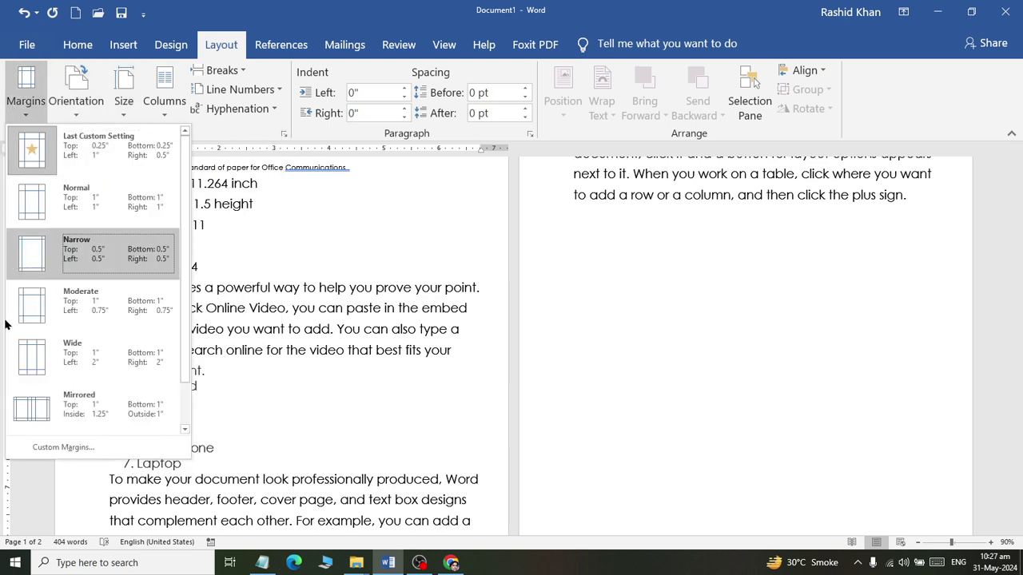